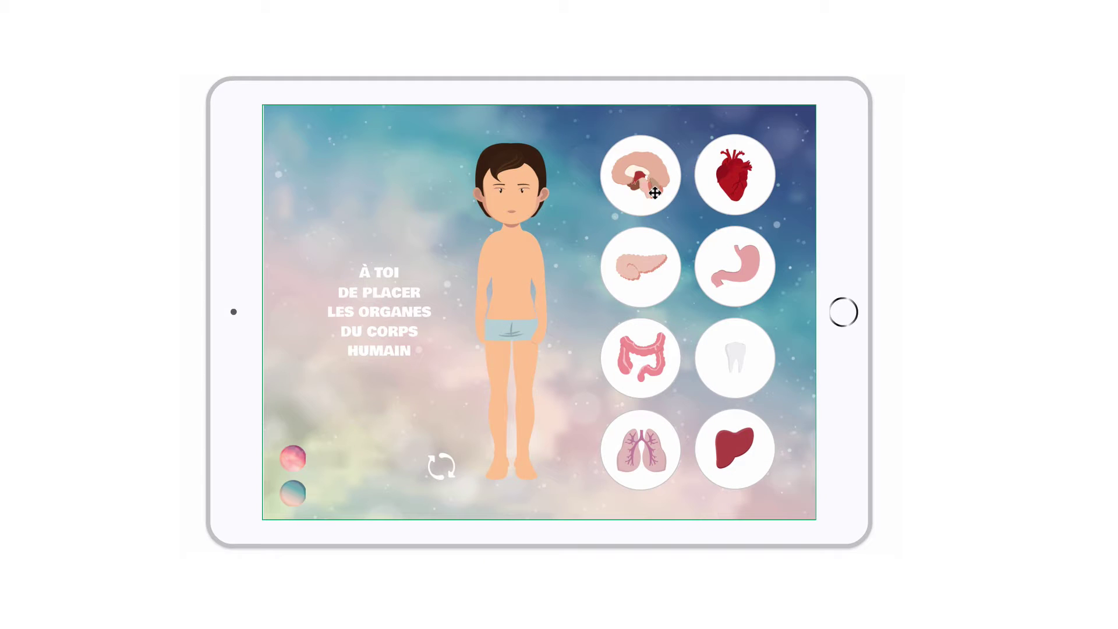
# Try the human body example by moving the brain, lungs and intestine onto the child's figure.
pyautogui.moveTo(654, 192); pyautogui.dragTo(522, 191)
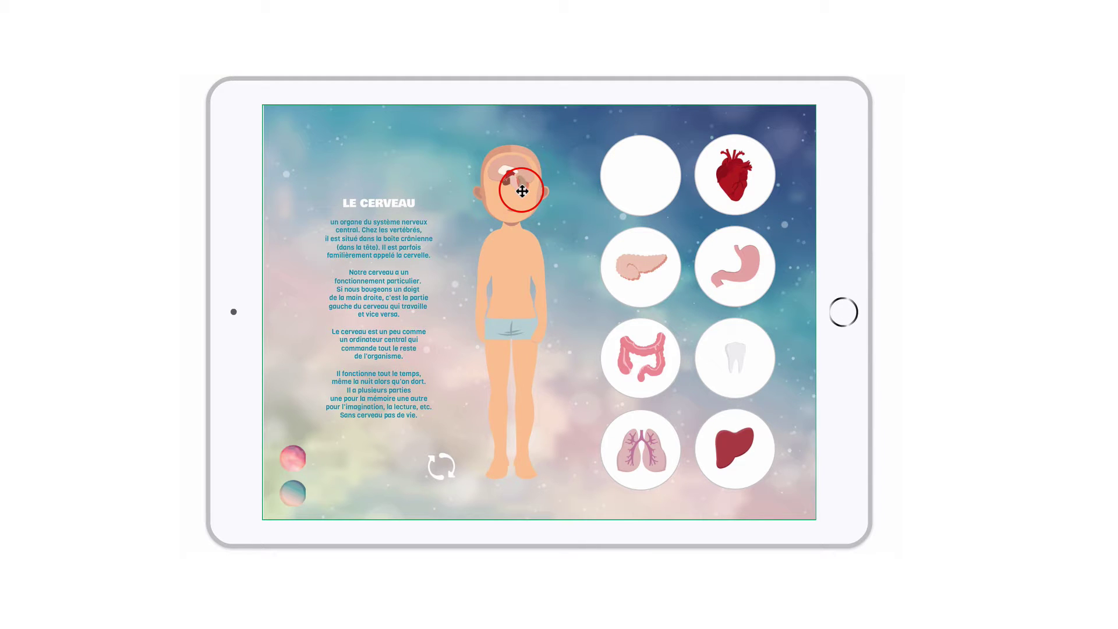
pyautogui.moveTo(646, 444); pyautogui.dragTo(515, 257)
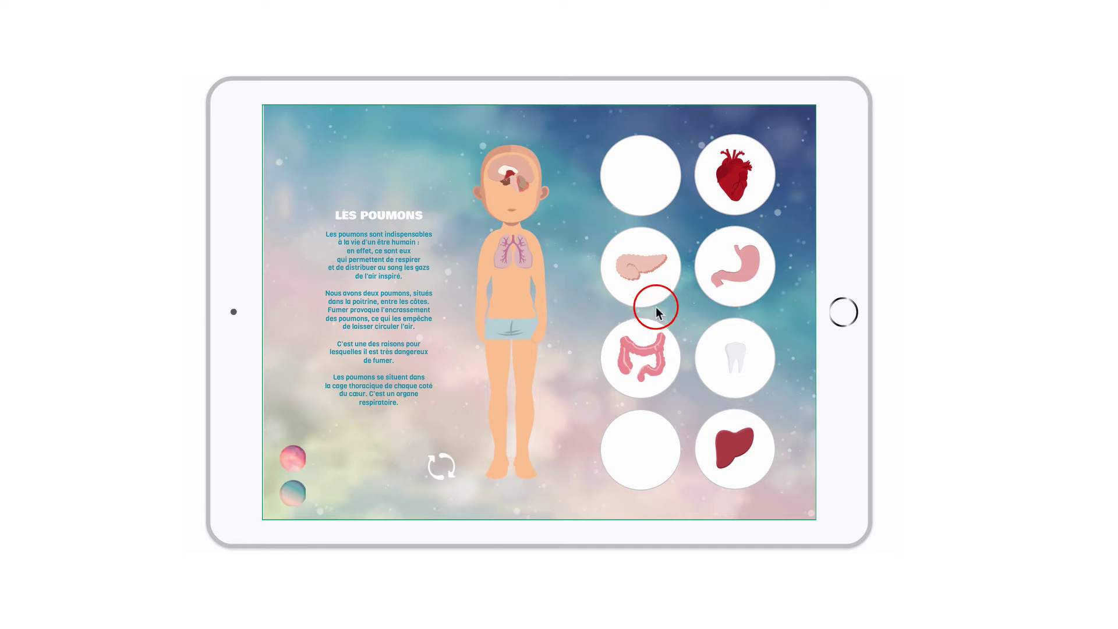
pyautogui.moveTo(661, 344); pyautogui.dragTo(523, 275)
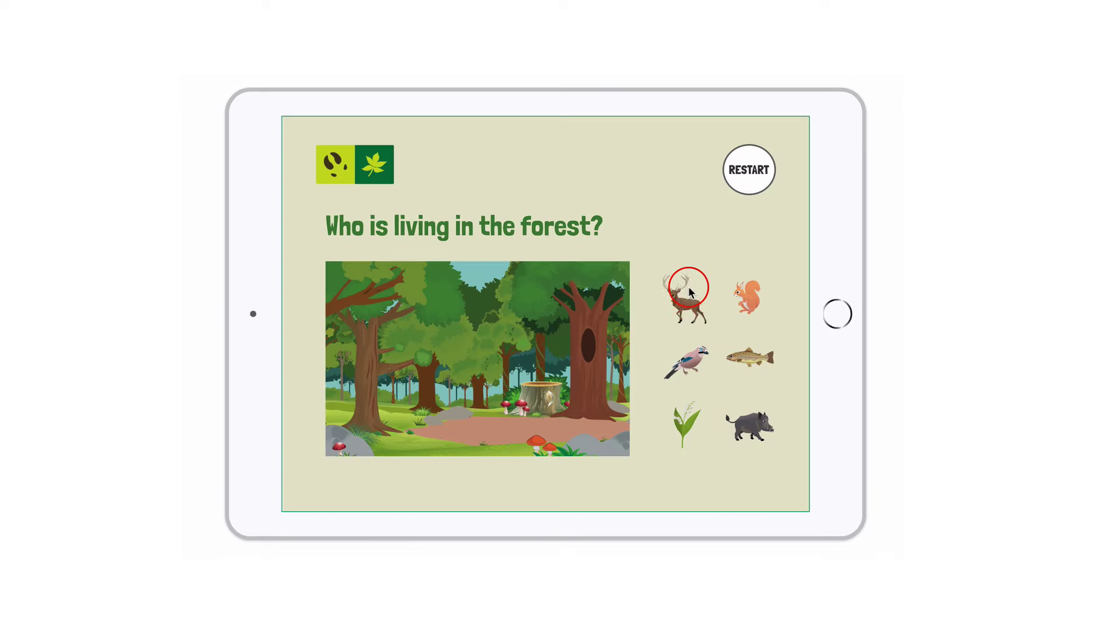
# Try the finished forest game by moving the deer, jay and boar into the forest picture.
pyautogui.moveTo(682, 293); pyautogui.dragTo(497, 382)
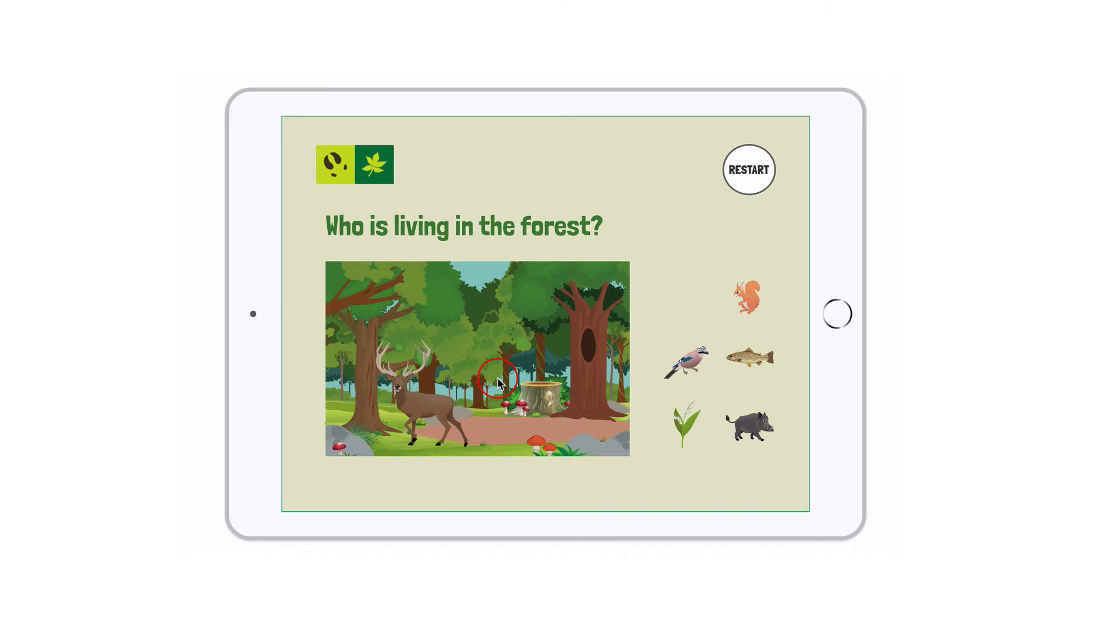
pyautogui.moveTo(688, 361); pyautogui.dragTo(530, 391)
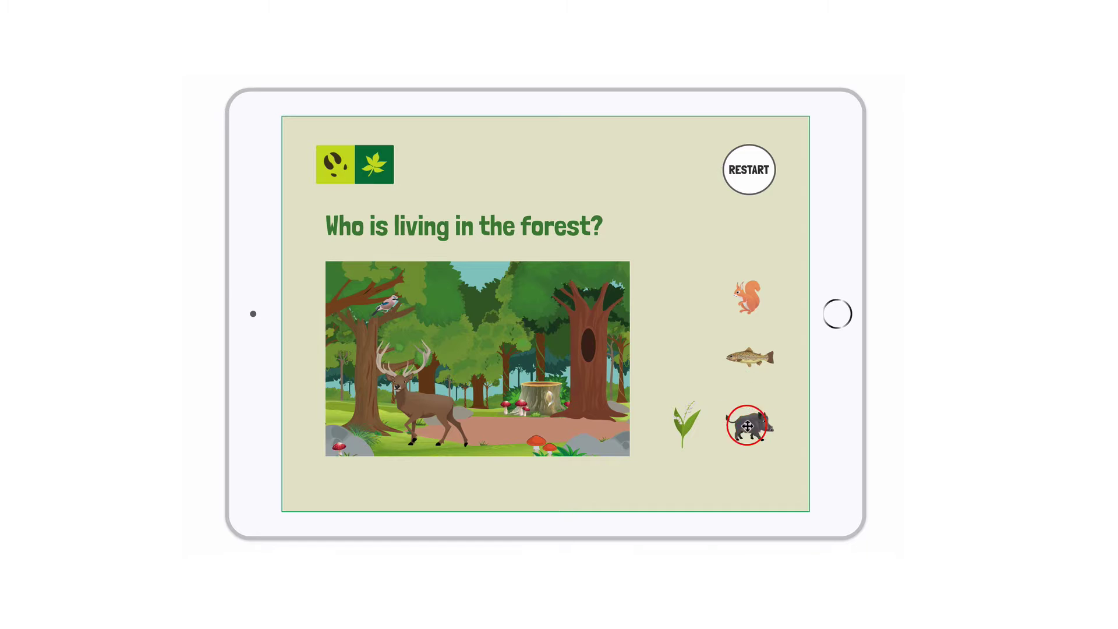
pyautogui.moveTo(747, 426); pyautogui.dragTo(566, 385)
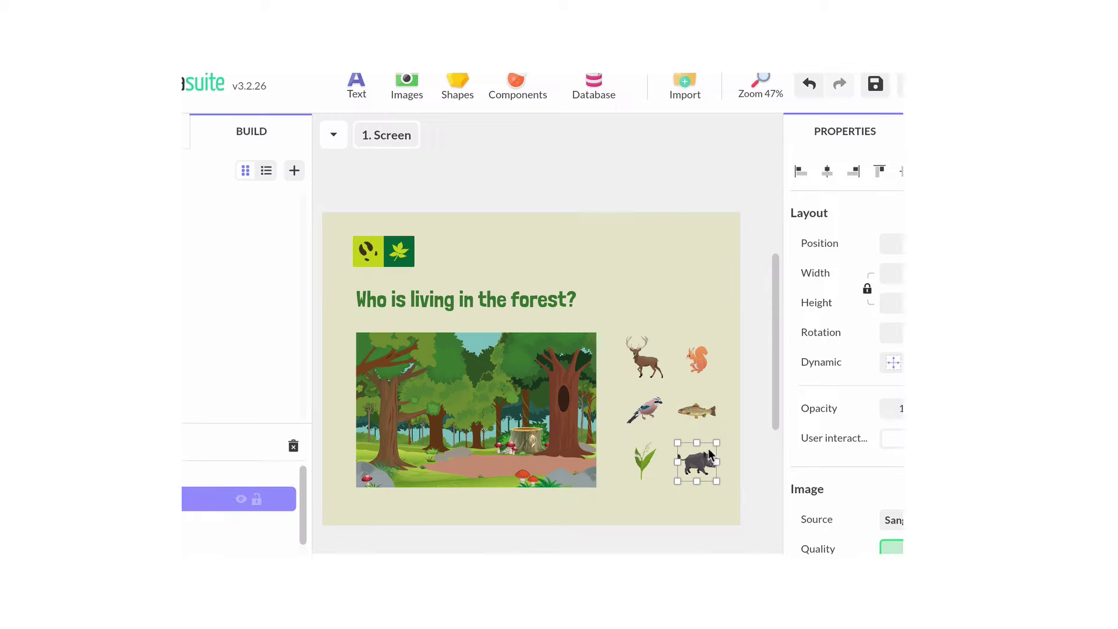
pyautogui.keyDown('shift'); pyautogui.click(703, 410); pyautogui.keyUp('shift')
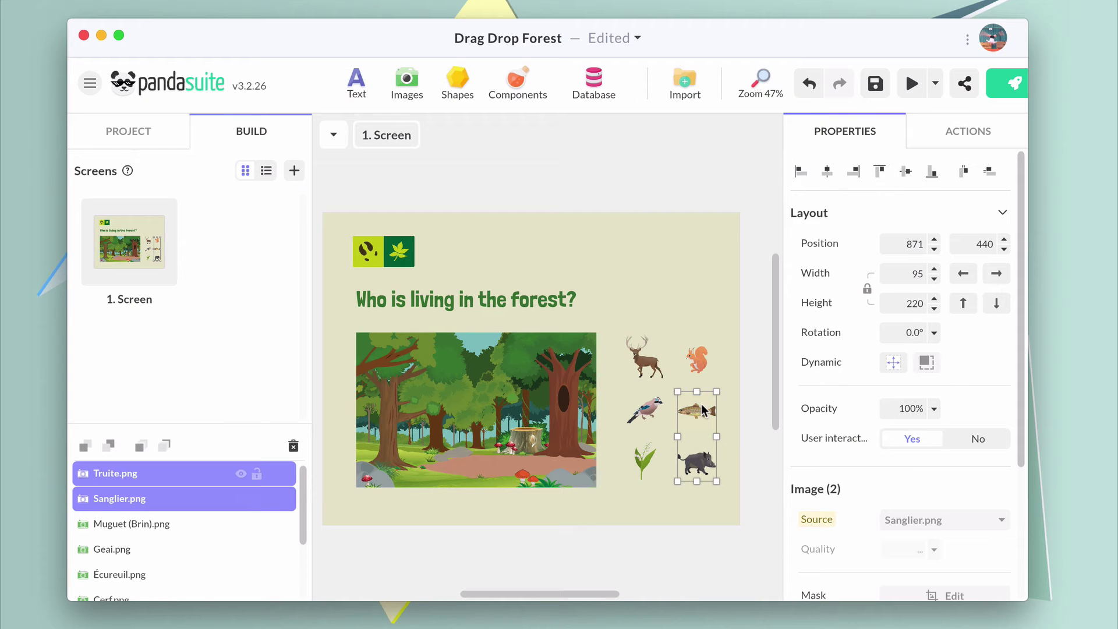
pyautogui.keyDown('shift'); pyautogui.click(697, 358); pyautogui.keyUp('shift')
pyautogui.click(639, 418)
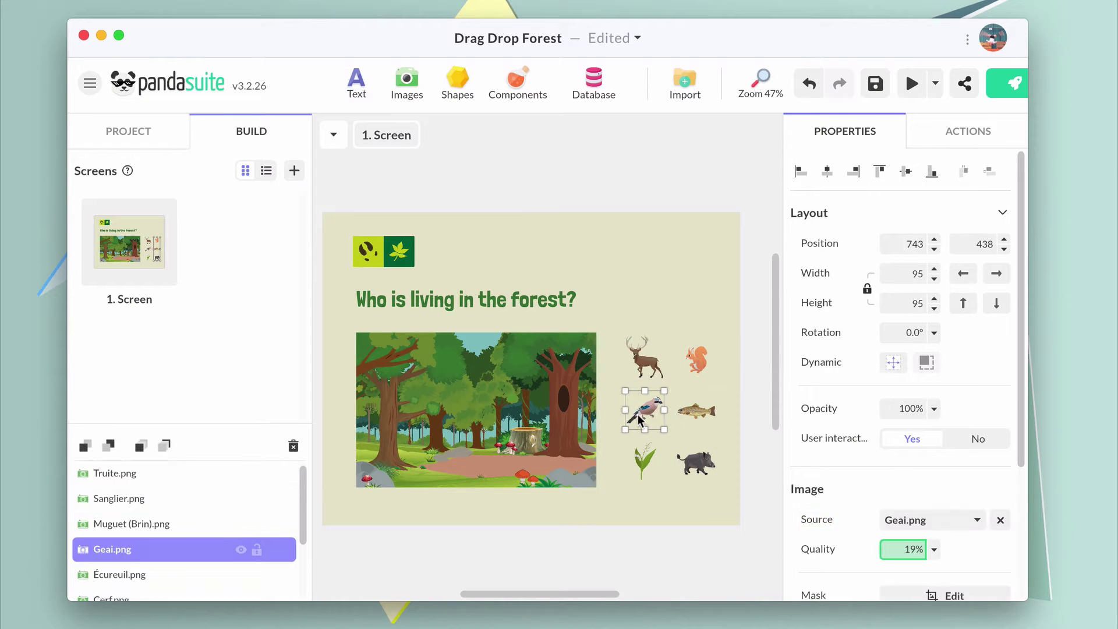
pyautogui.keyDown('shift'); pyautogui.click(640, 373); pyautogui.keyUp('shift')
pyautogui.keyDown('shift'); pyautogui.click(640, 460); pyautogui.keyUp('shift')
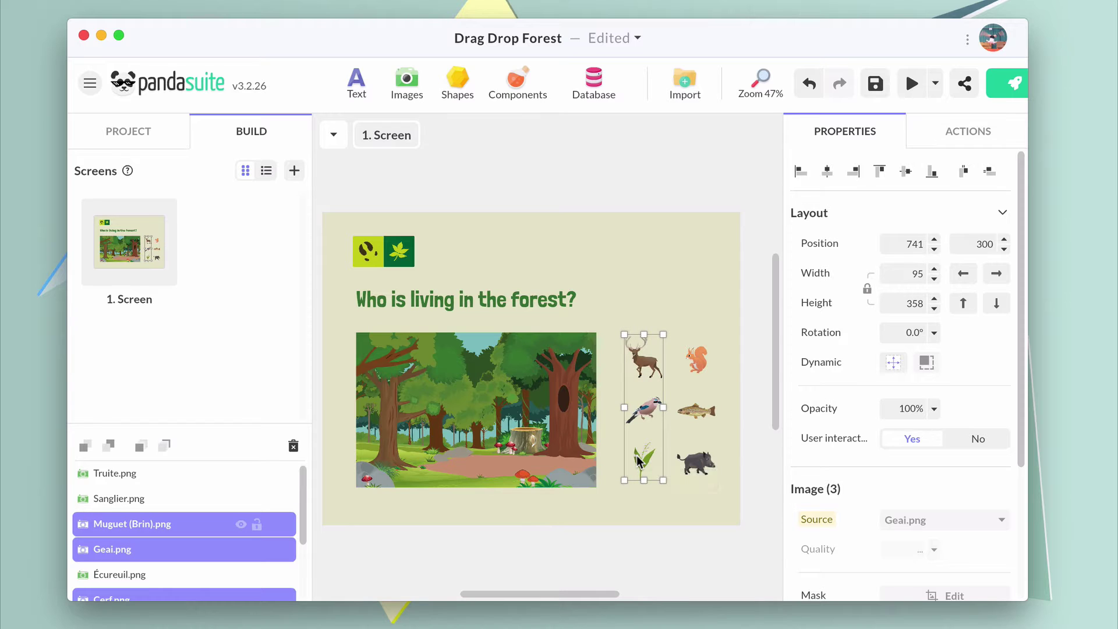
pyautogui.click(612, 509)
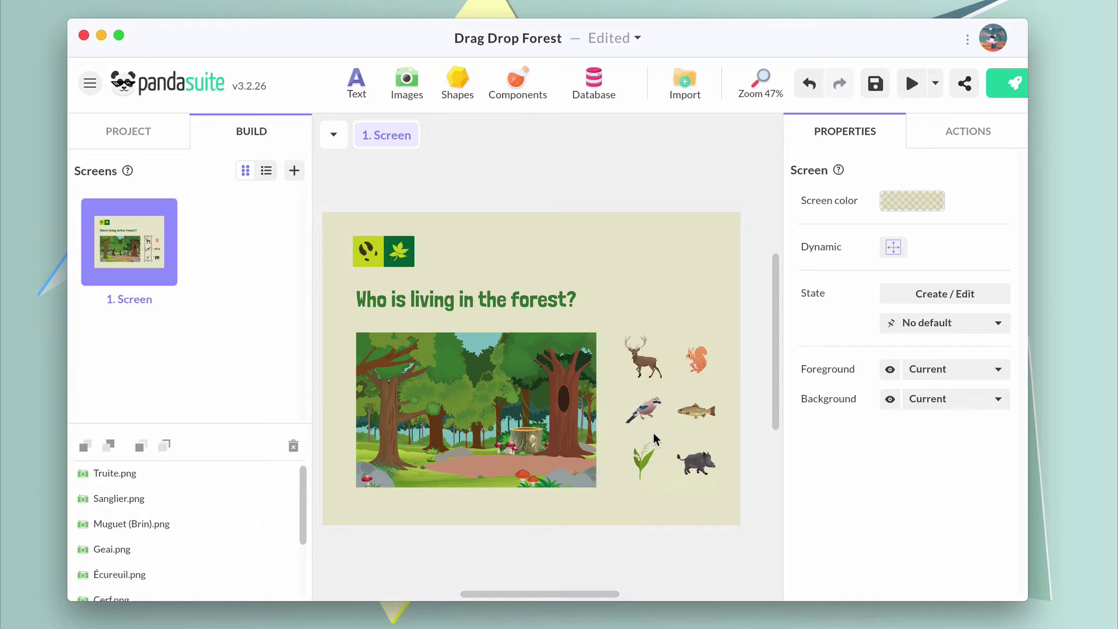
# Turn the deer image into a Drag & Drop object and rename it Deer_Animal.
pyautogui.click(653, 363)
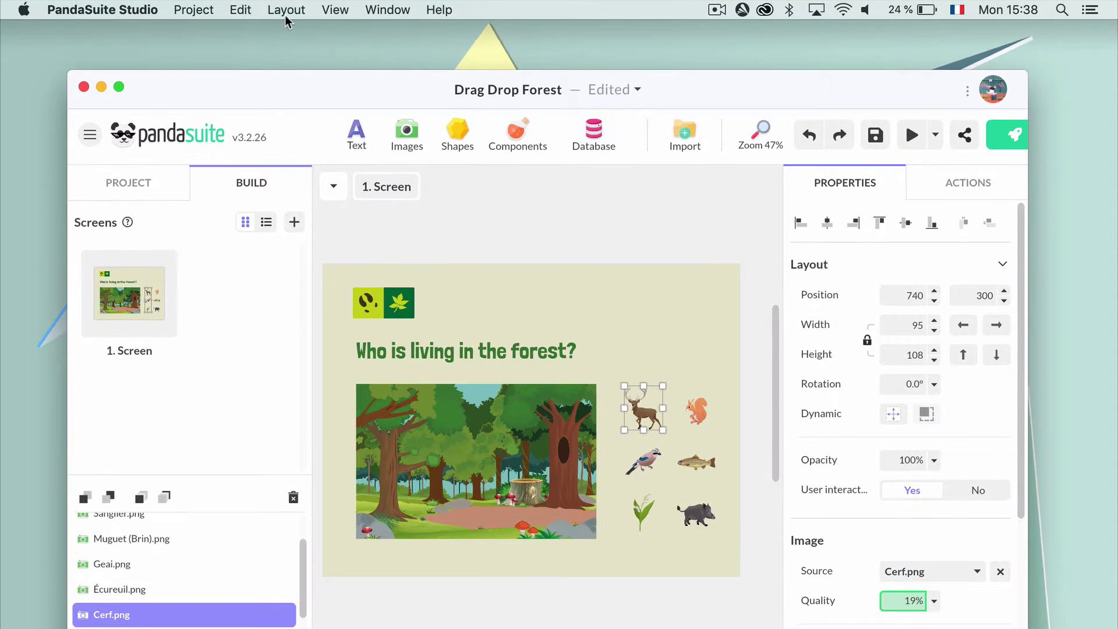
pyautogui.click(285, 10)
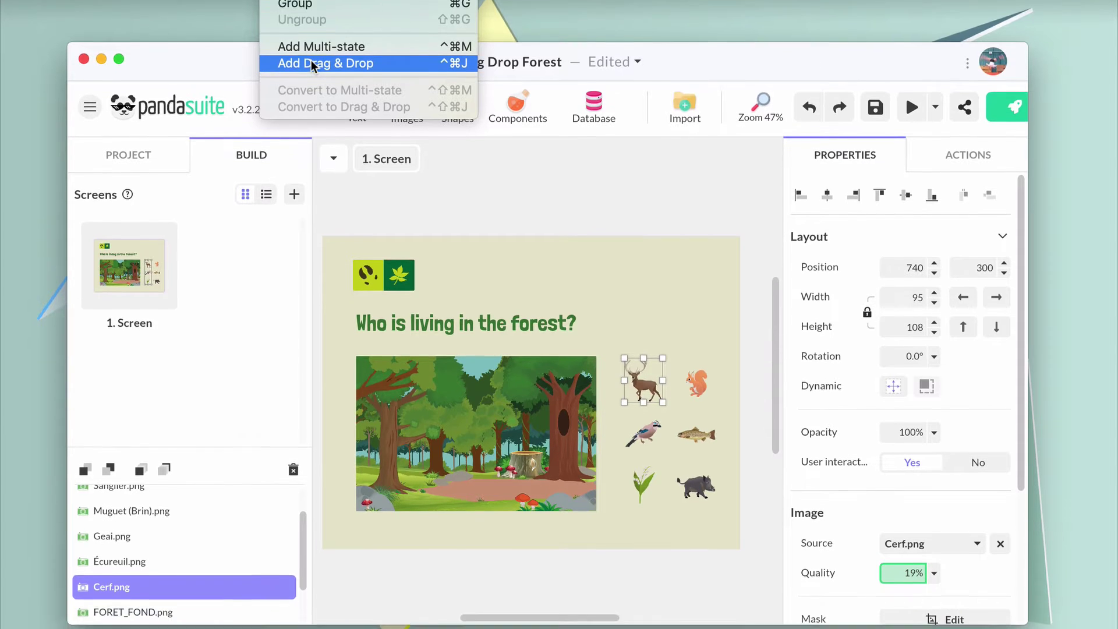
pyautogui.click(312, 91)
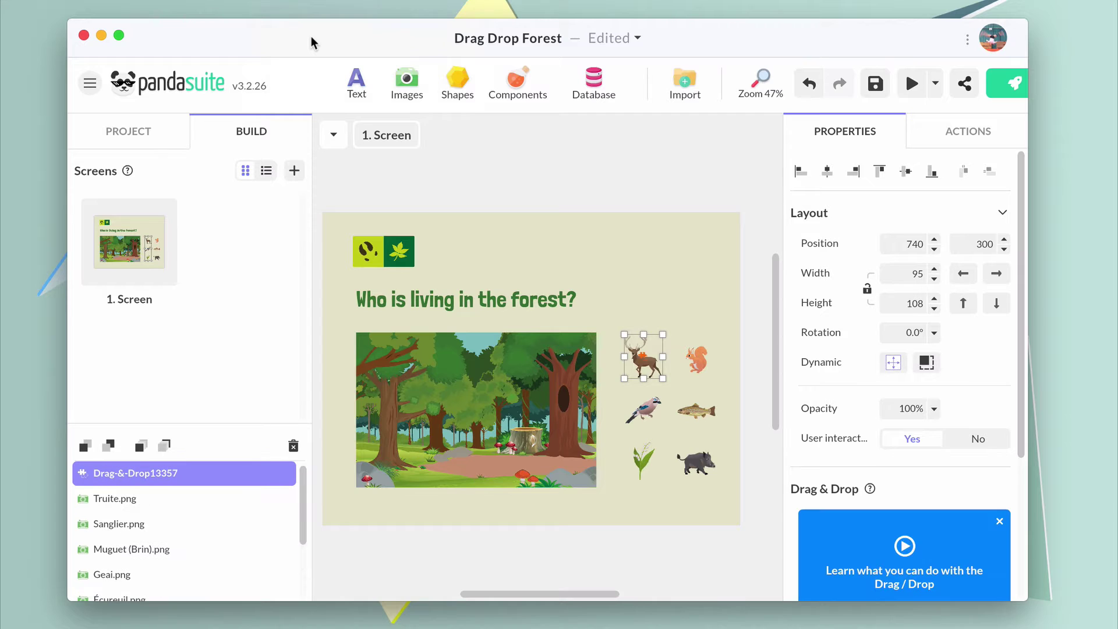
pyautogui.doubleClick(135, 473)
pyautogui.write('Dee')
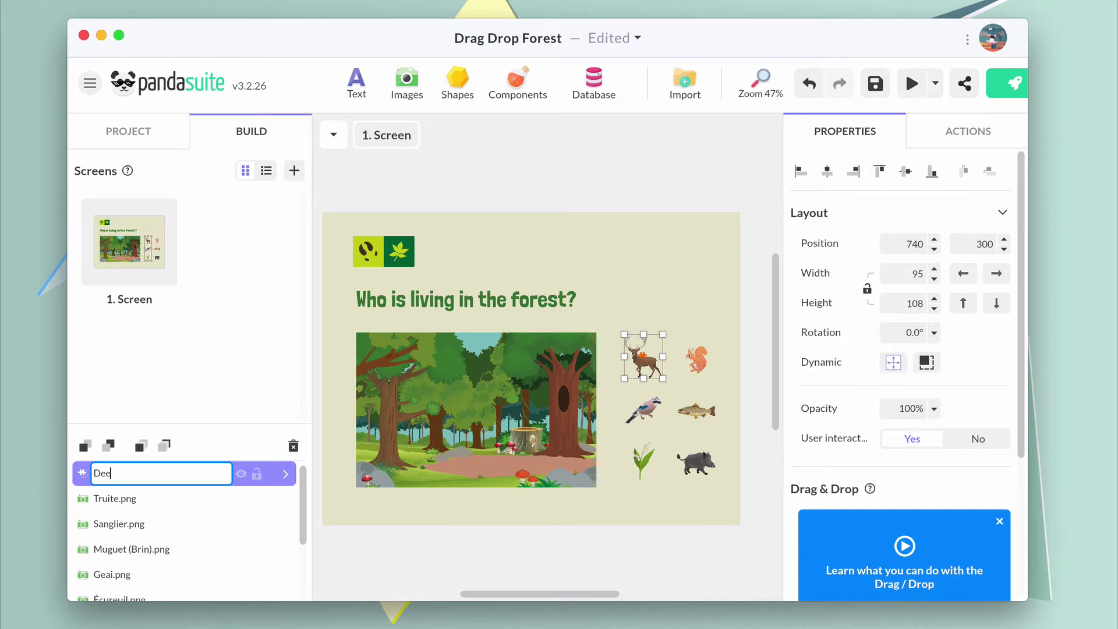
pyautogui.write('r_Animal')
pyautogui.press('Return')
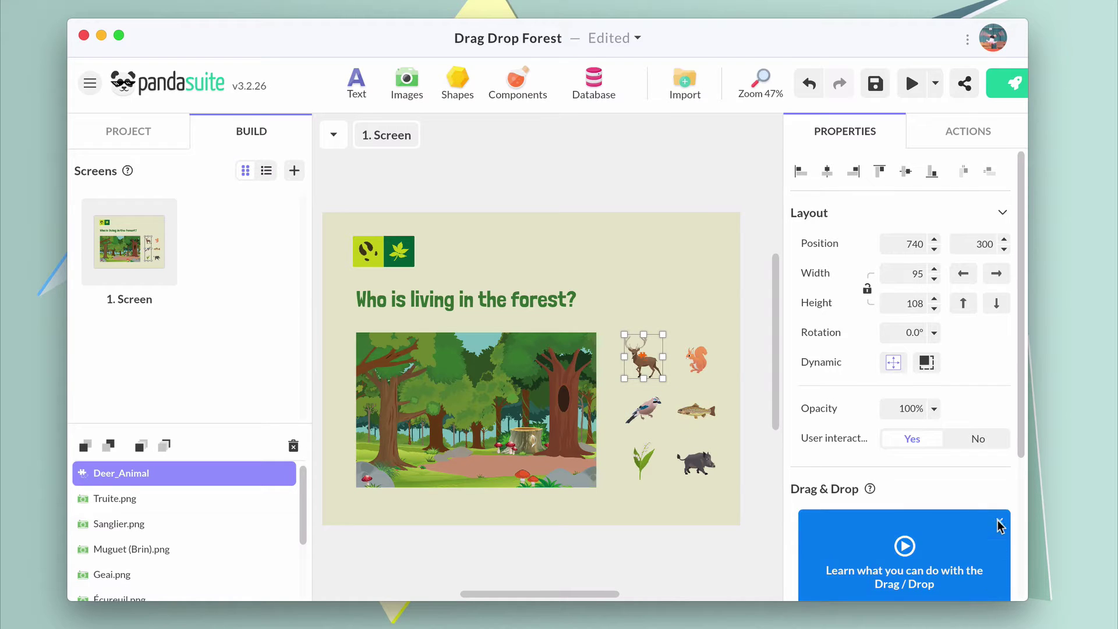
# Dismiss the Drag & Drop help video, collapse the layout properties and make Deer_Animal moveable.
pyautogui.click(999, 521)
pyautogui.click(1002, 212)
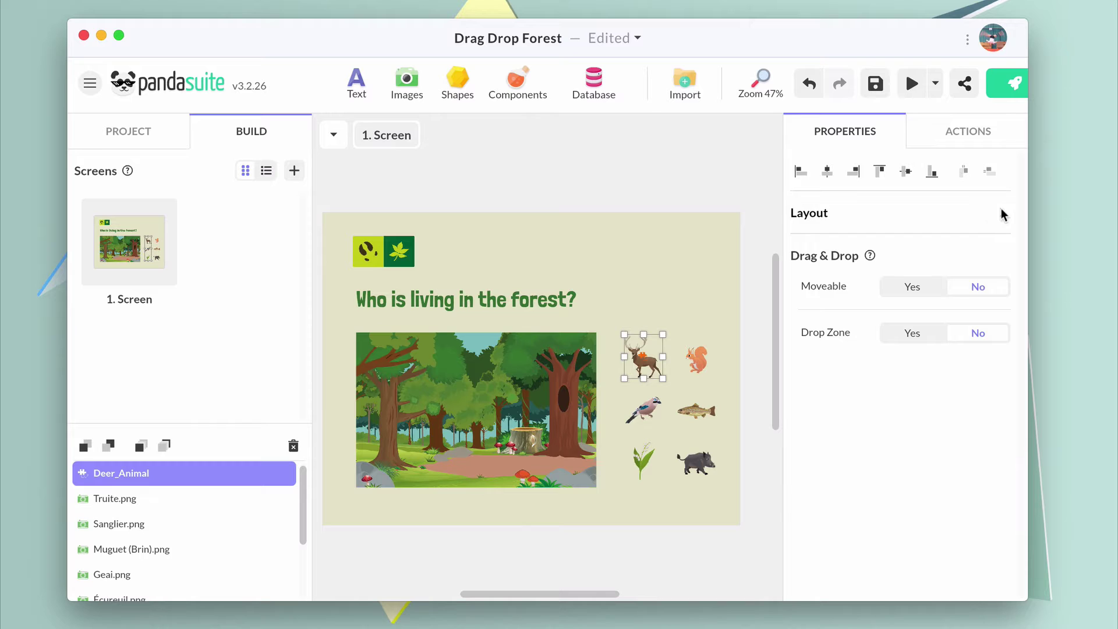
pyautogui.click(905, 289)
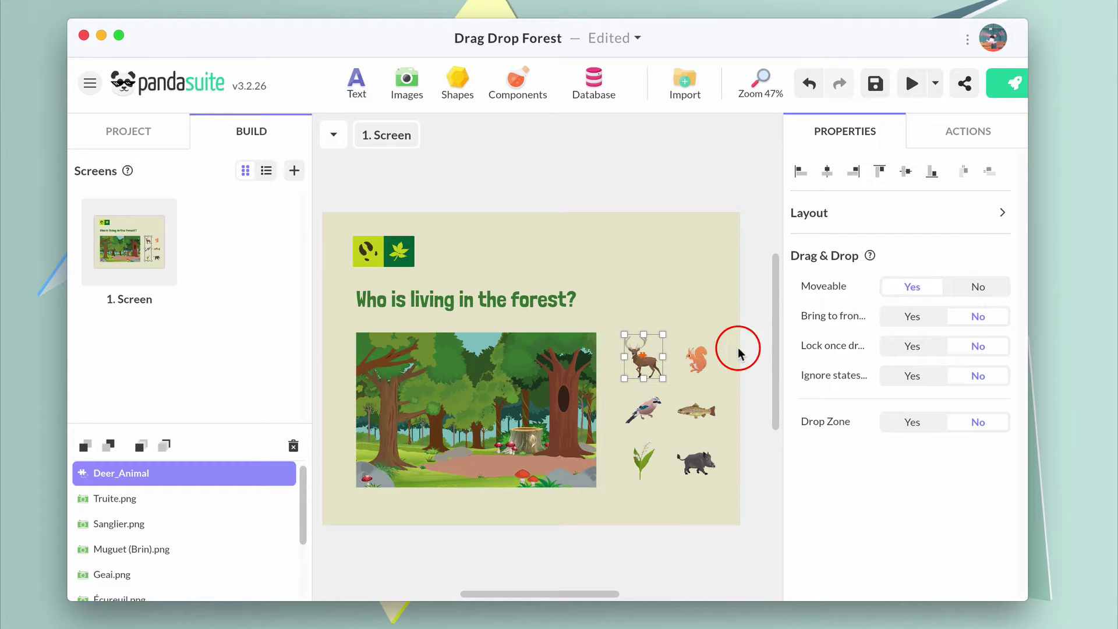
# Turn the squirrel image into a Drag & Drop object named Squirrel_Animal and make it moveable.
pyautogui.click(697, 358)
pyautogui.click(320, 37)
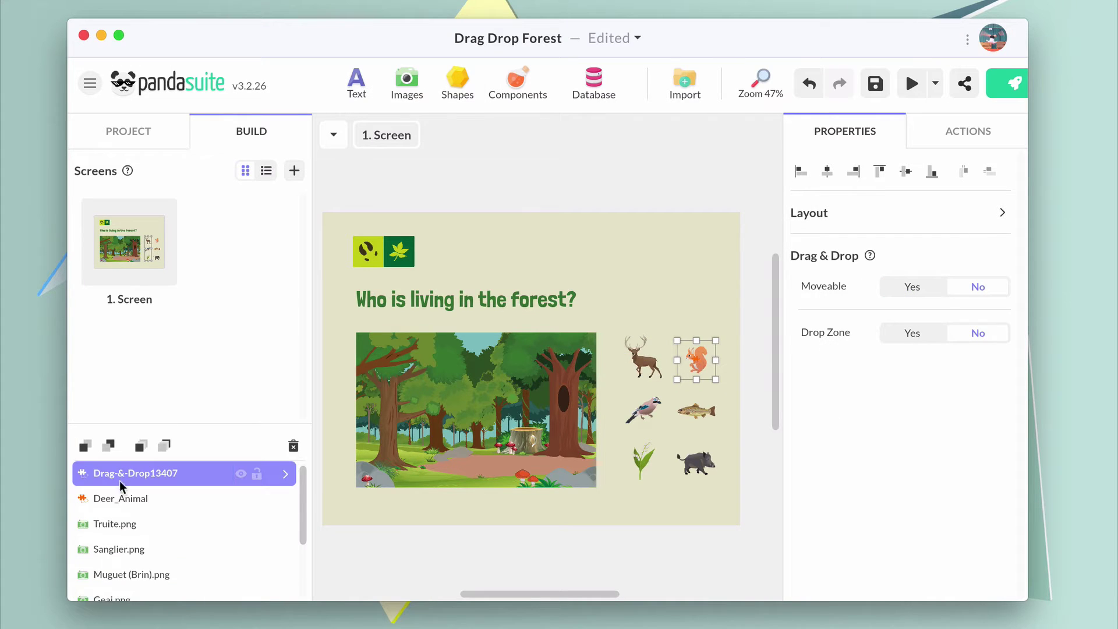
pyautogui.doubleClick(93, 473)
pyautogui.write('Squirrel_Animal')
pyautogui.press('Return')
pyautogui.click(912, 287)
# Turn the jay image into a Drag & Drop object named Jay_Animal and make it moveable.
pyautogui.click(642, 409)
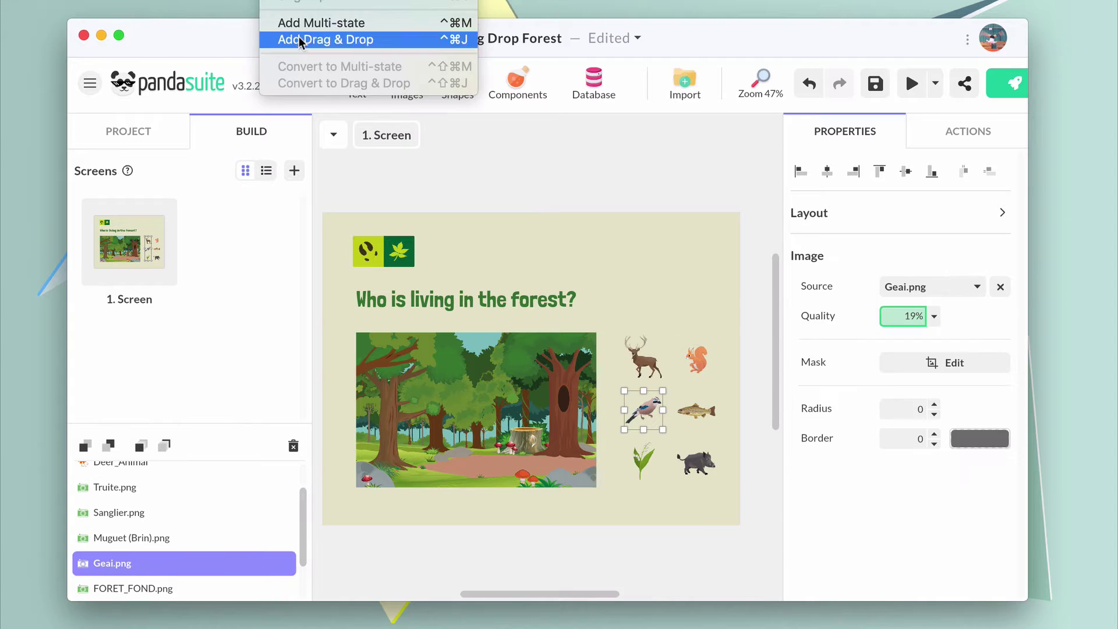
pyautogui.click(319, 38)
pyautogui.doubleClick(102, 472)
pyautogui.write('Jay_Animal')
pyautogui.press('Return')
pyautogui.click(911, 287)
# Turn the trout image into a Drag & Drop object named Fish_Animal and make it moveable.
pyautogui.click(696, 411)
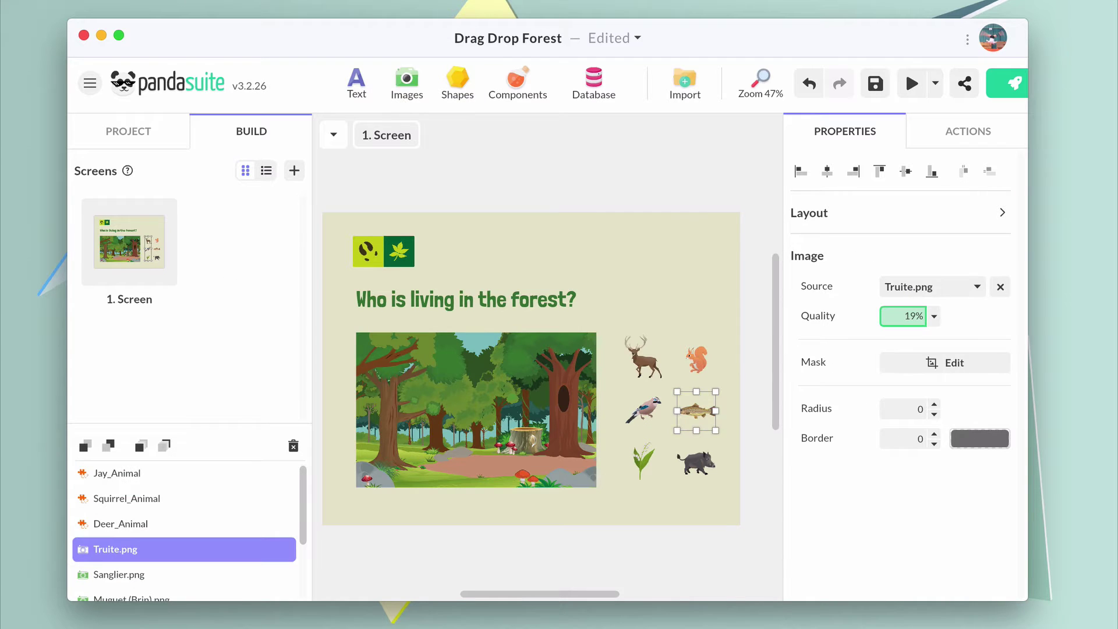
pyautogui.click(320, 37)
pyautogui.doubleClick(102, 473)
pyautogui.write('Fish_Animal')
pyautogui.press('Return')
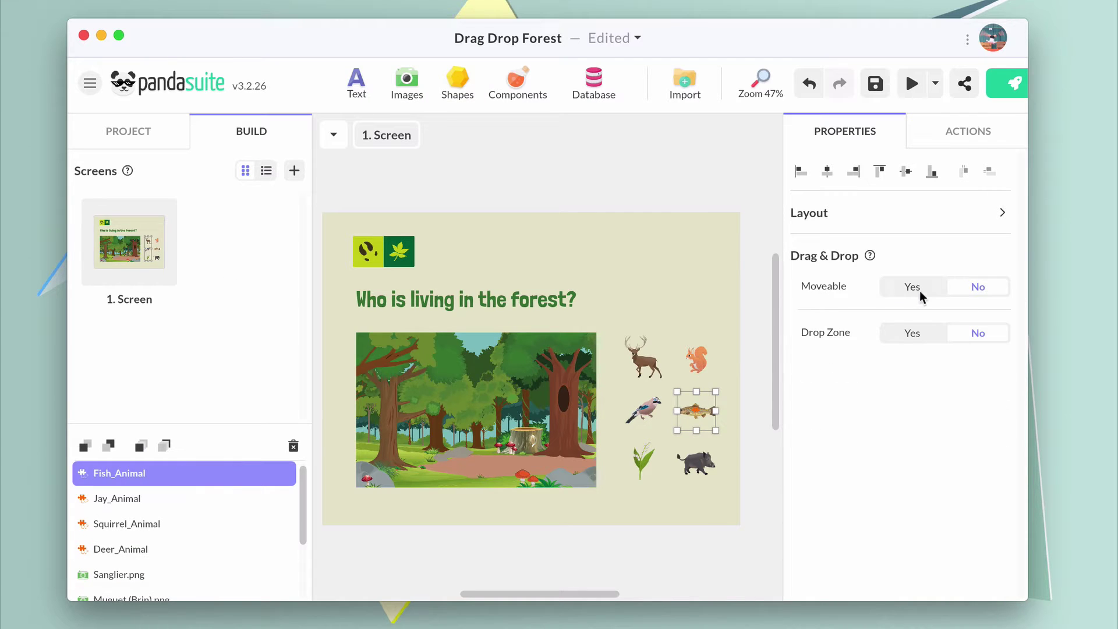
pyautogui.click(912, 287)
# Turn the lily of the valley image into a Drag & Drop object named Lilly_Animal.
pyautogui.click(643, 460)
pyautogui.click(319, 37)
pyautogui.doubleClick(130, 473)
pyautogui.write('Lily_Animal')
pyautogui.press('Return')
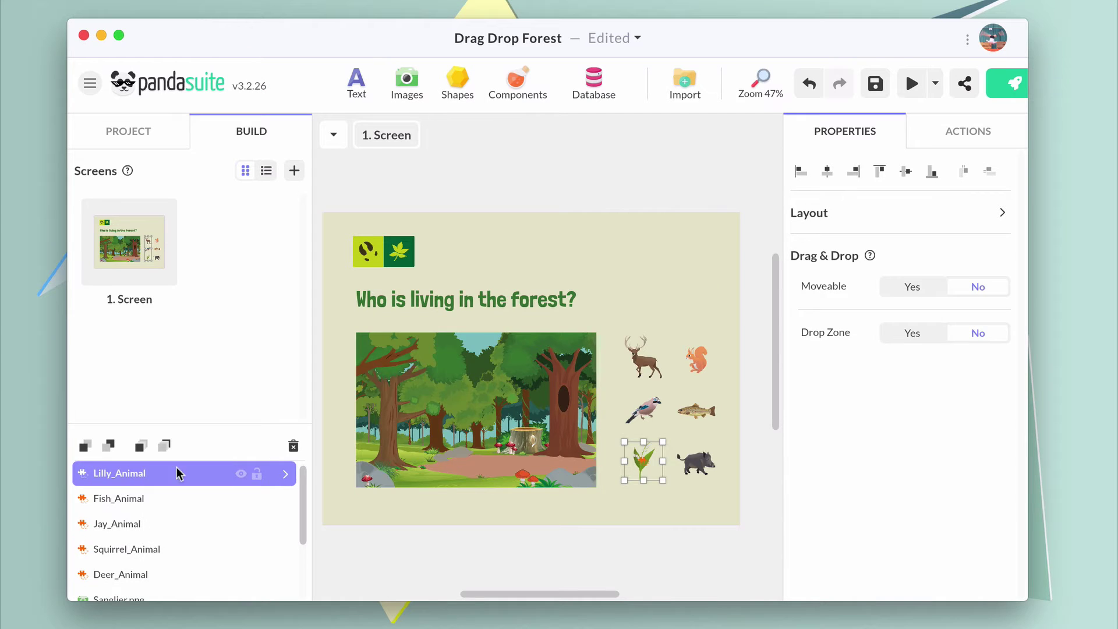
# Turn the boar image into a Drag & Drop object named Boar_Animal and make it moveable.
pyautogui.click(702, 466)
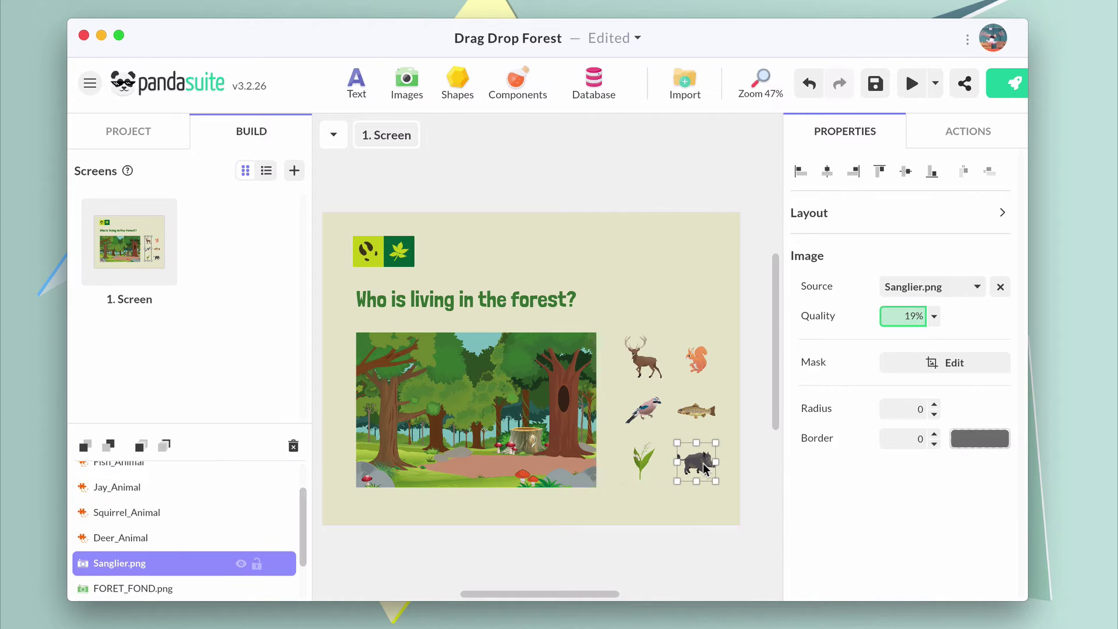
pyautogui.click(319, 38)
pyautogui.doubleClick(111, 473)
pyautogui.write('Boar_Animal')
pyautogui.press('Return')
pyautogui.click(912, 286)
# Preview the project, test moving the deer, squirrel and jay around the screen, and return to the editor.
pyautogui.click(165, 524)
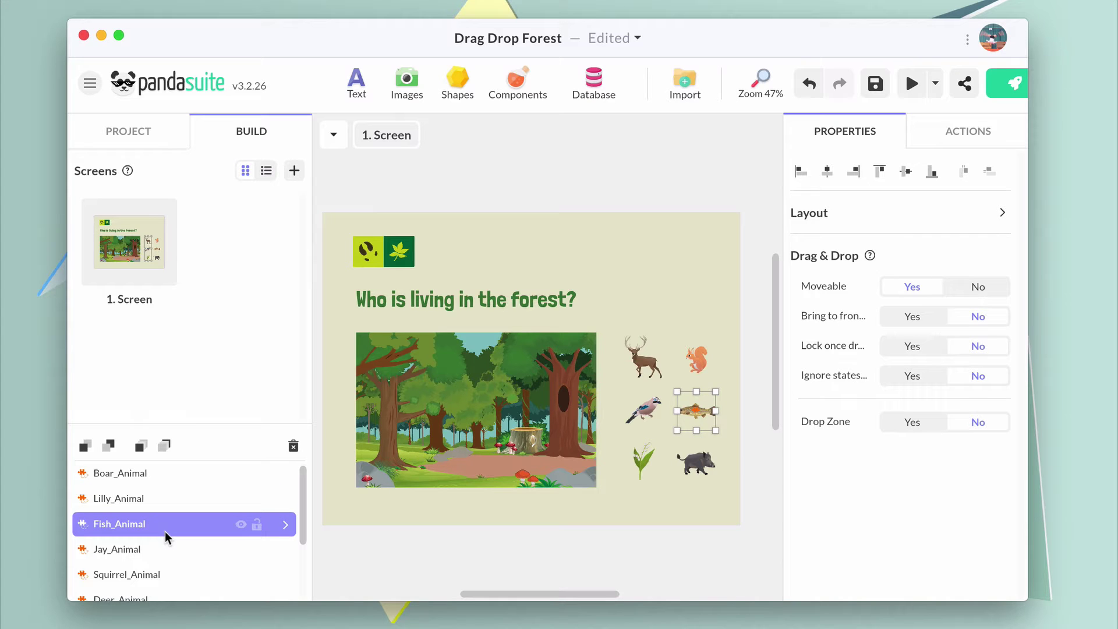
pyautogui.click(912, 83)
pyautogui.moveTo(683, 350)
pyautogui.mouseDown()
pyautogui.moveTo(520, 444)
pyautogui.moveTo(543, 323)
pyautogui.moveTo(678, 332)
pyautogui.mouseUp()
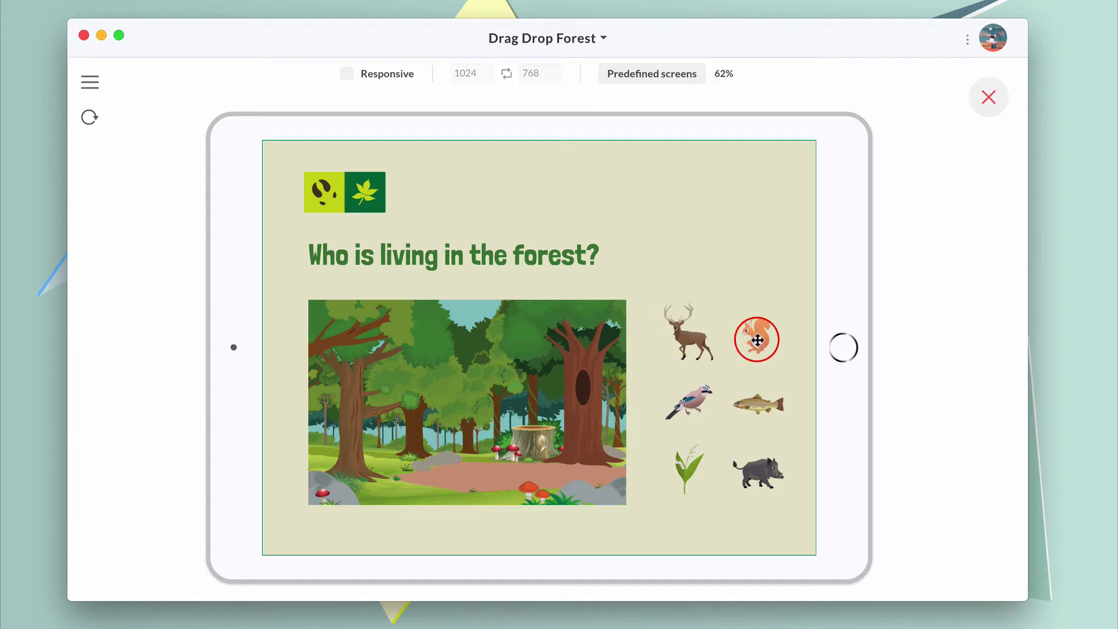
pyautogui.moveTo(756, 339)
pyautogui.mouseDown()
pyautogui.moveTo(481, 469)
pyautogui.moveTo(771, 337)
pyautogui.mouseUp()
pyautogui.moveTo(673, 412); pyautogui.dragTo(611, 256)
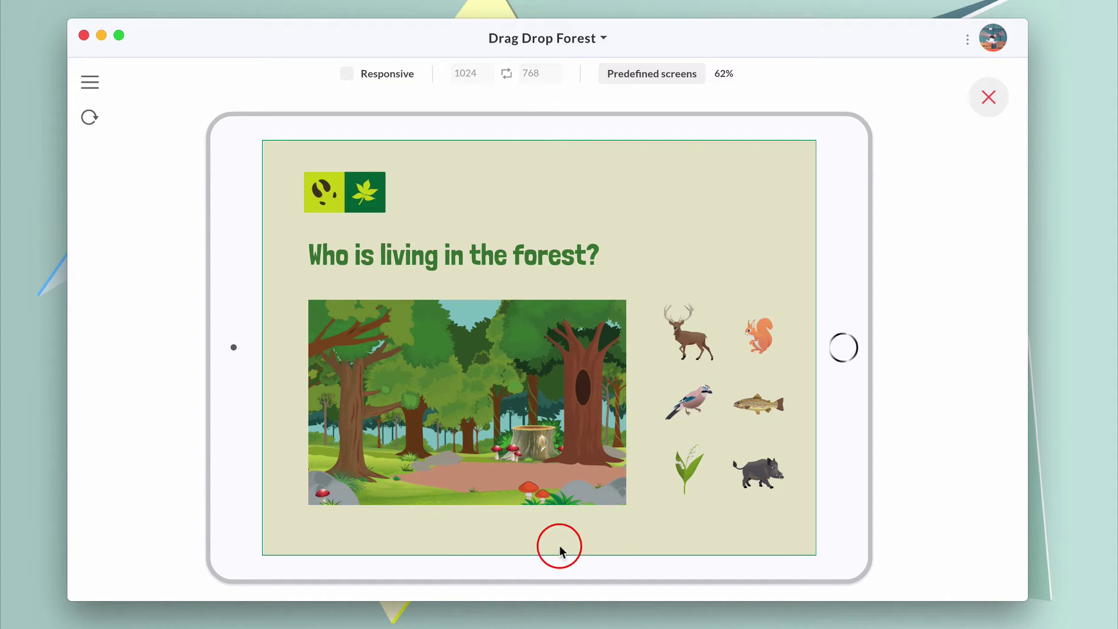
pyautogui.click(988, 97)
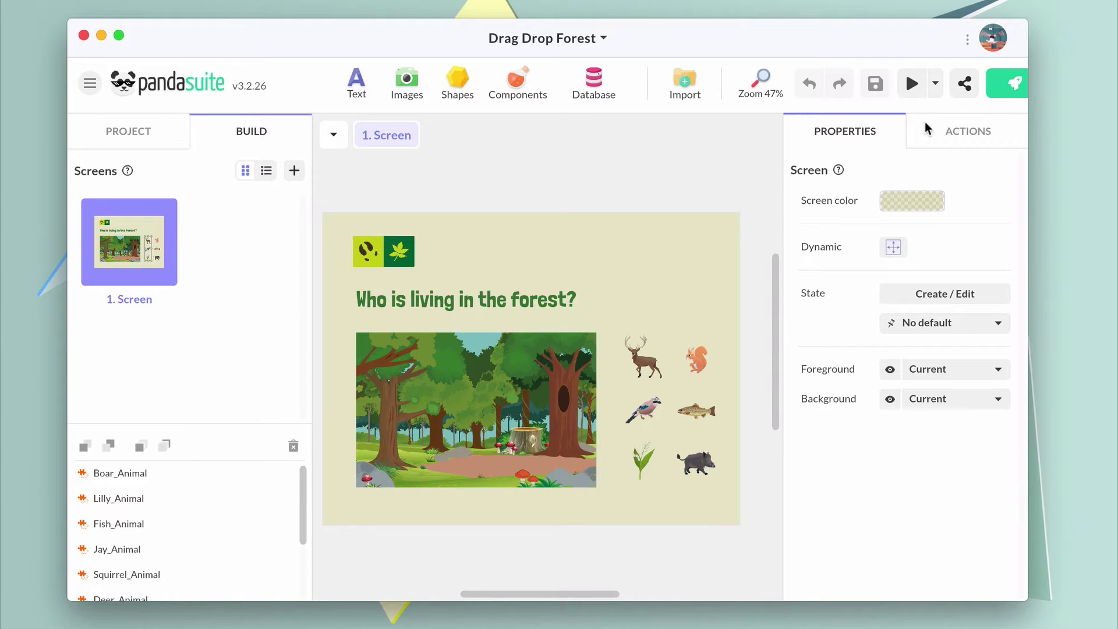
# Turn the forest background image into a Drag & Drop object named FOREST and enable it as a drop zone.
pyautogui.click(497, 390)
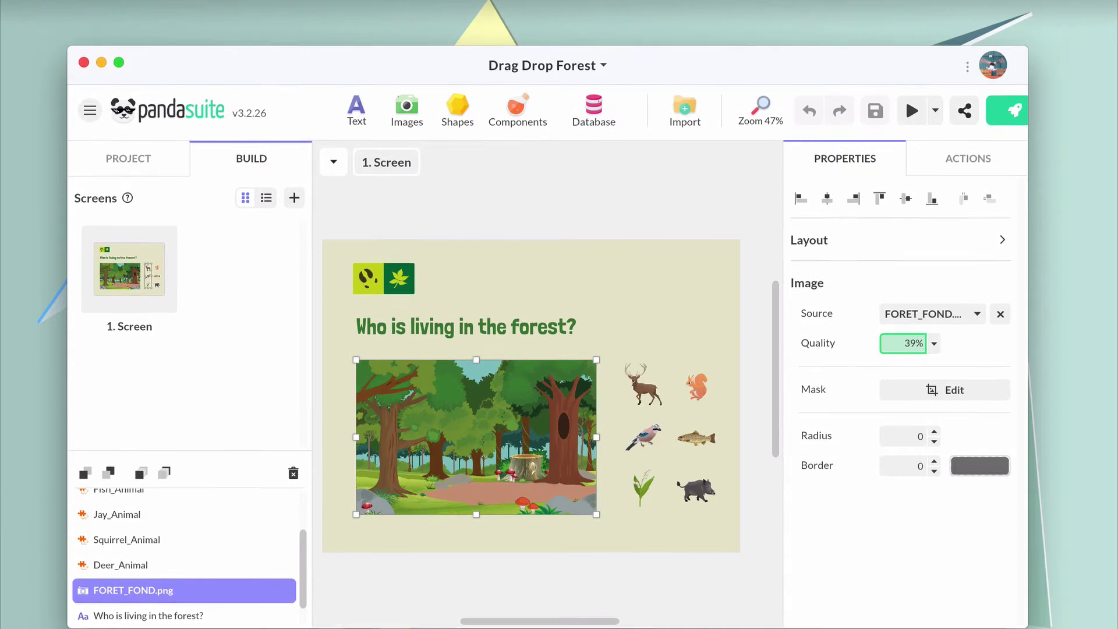
pyautogui.click(286, 9)
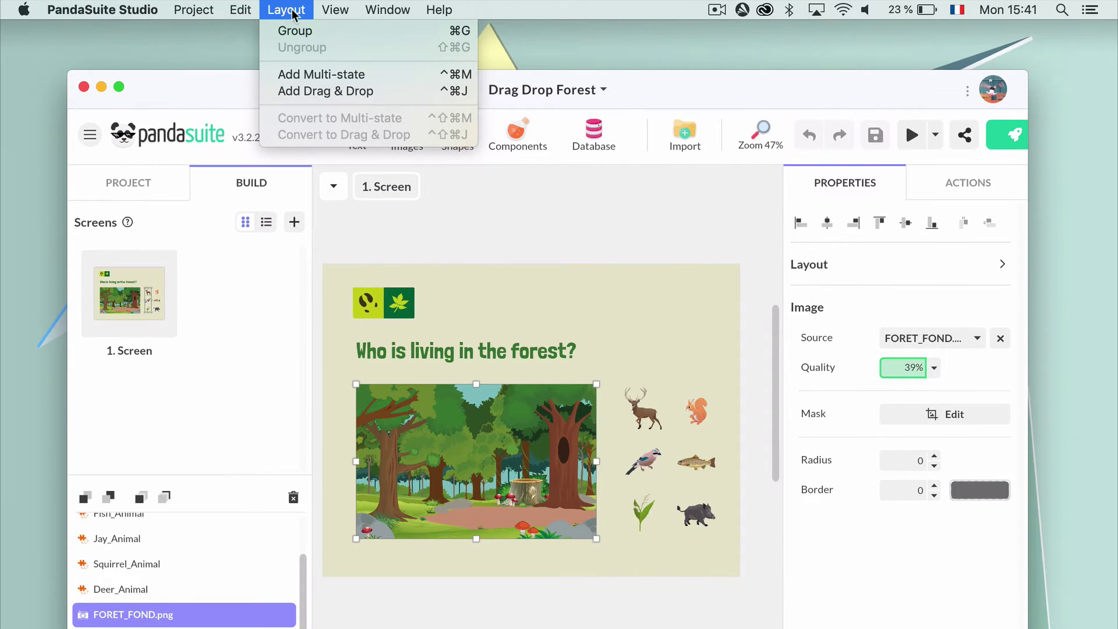
pyautogui.click(307, 93)
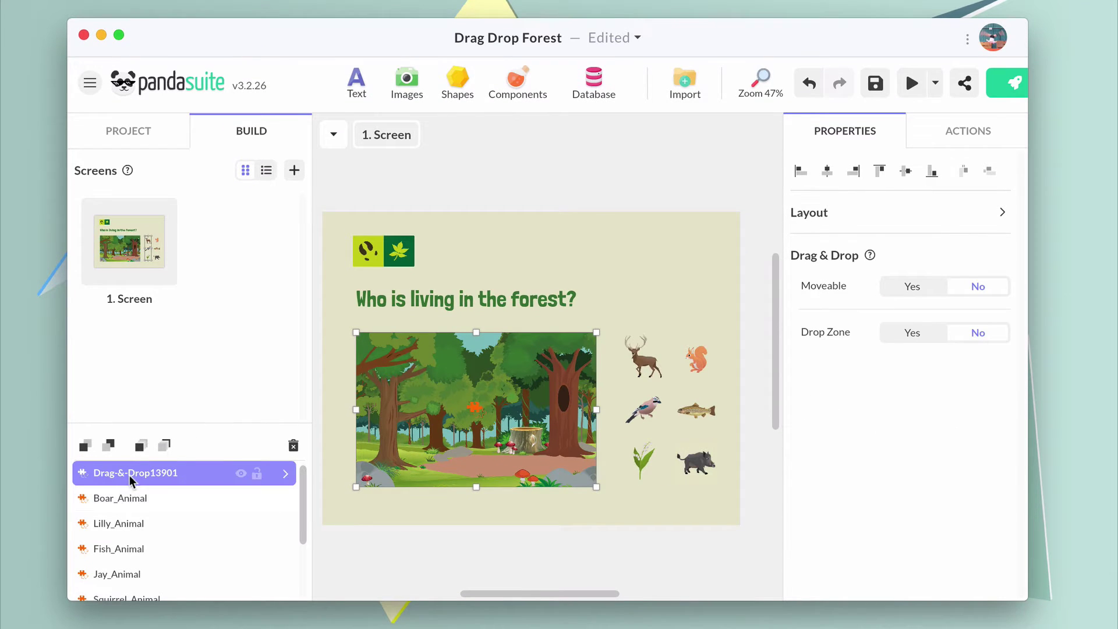
pyautogui.doubleClick(129, 473)
pyautogui.write('FOREST')
pyautogui.press('Return')
pyautogui.click(925, 330)
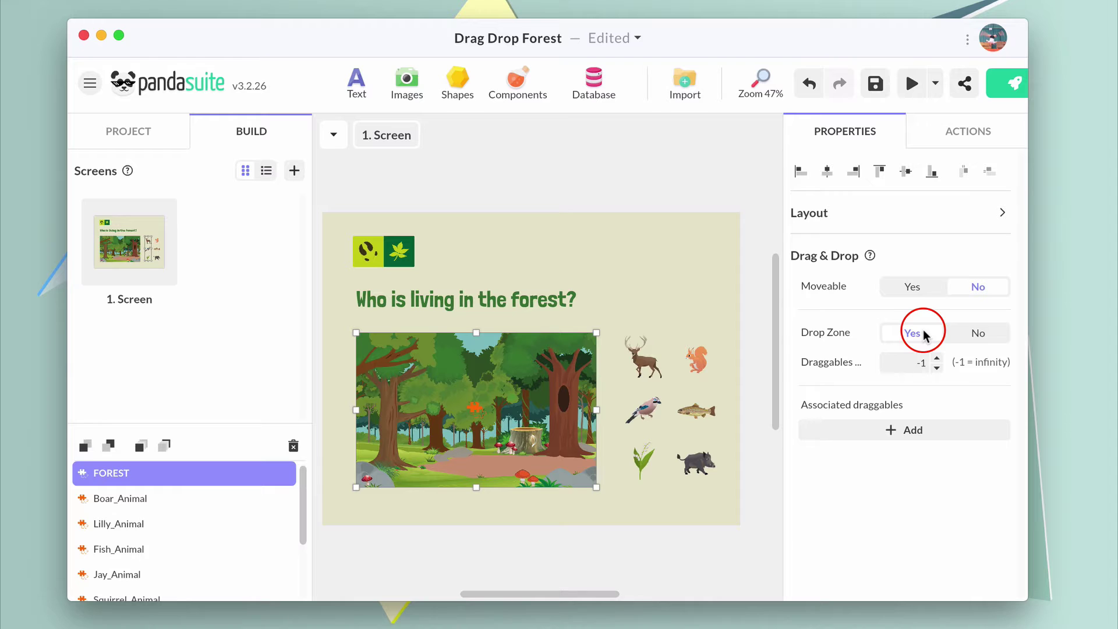
# Associate Boar_Animal, Lilly_Animal, Jay_Animal, Squirrel_Animal and Deer_Animal with the FOREST drop zone, and place FOREST below all the animals in the layer order.
pyautogui.click(896, 431)
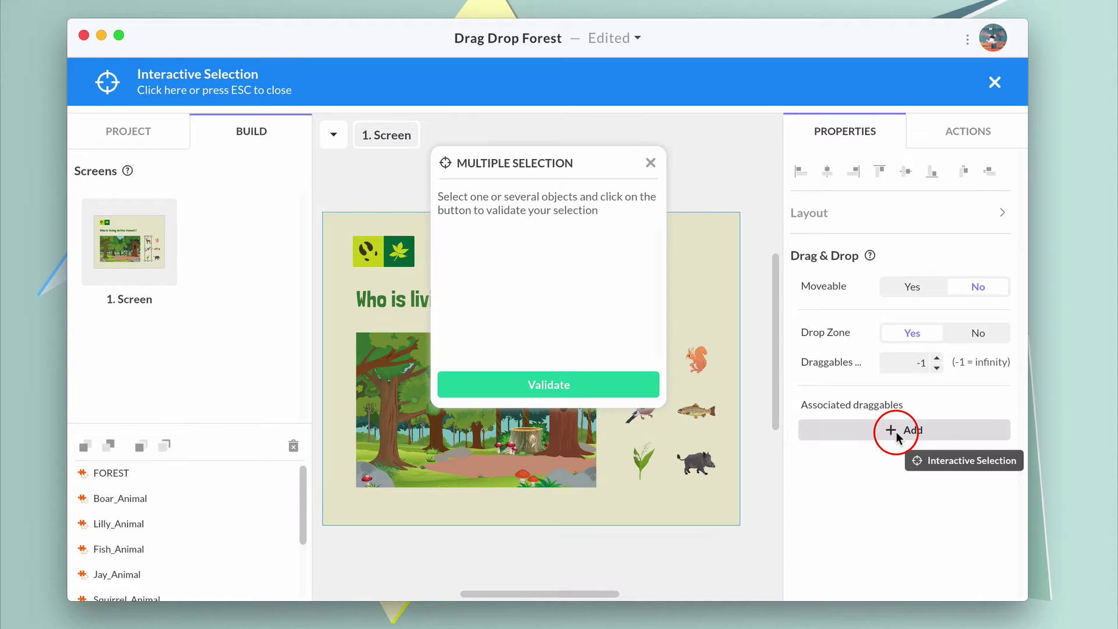
pyautogui.click(174, 500)
pyautogui.click(159, 528)
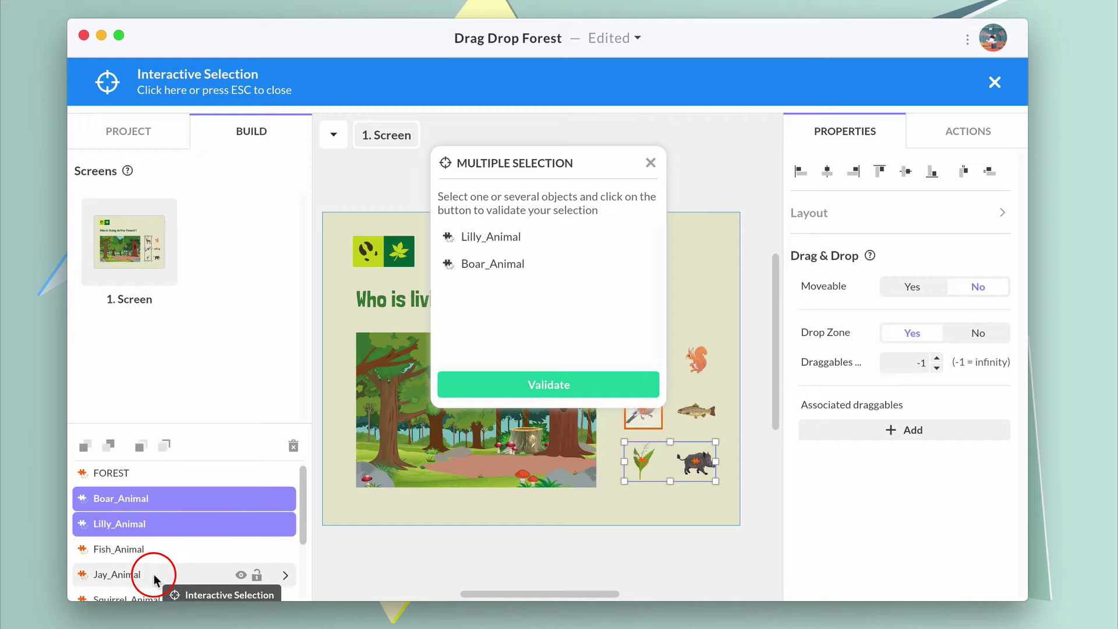
pyautogui.click(153, 574)
pyautogui.scroll(-2, 157, 568)
pyautogui.click(166, 552)
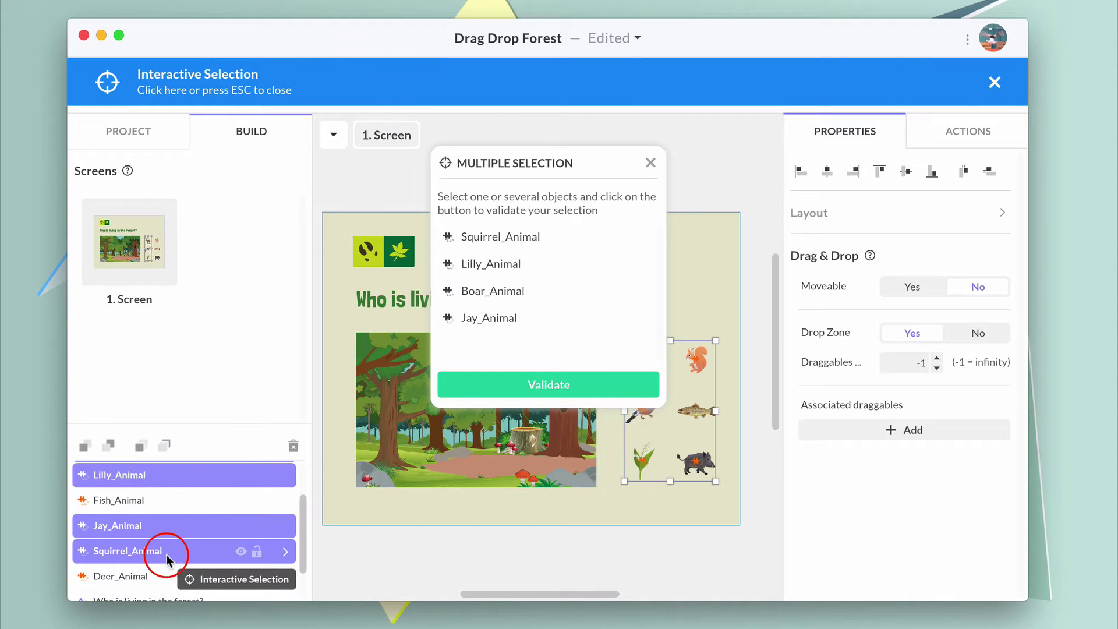
pyautogui.click(163, 571)
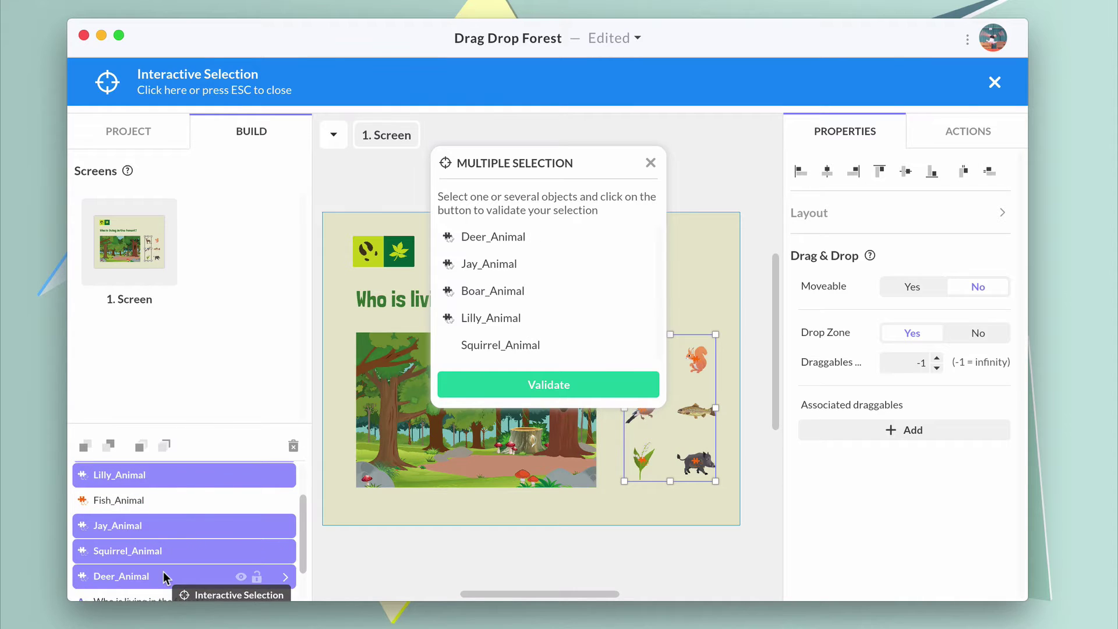
pyautogui.click(539, 386)
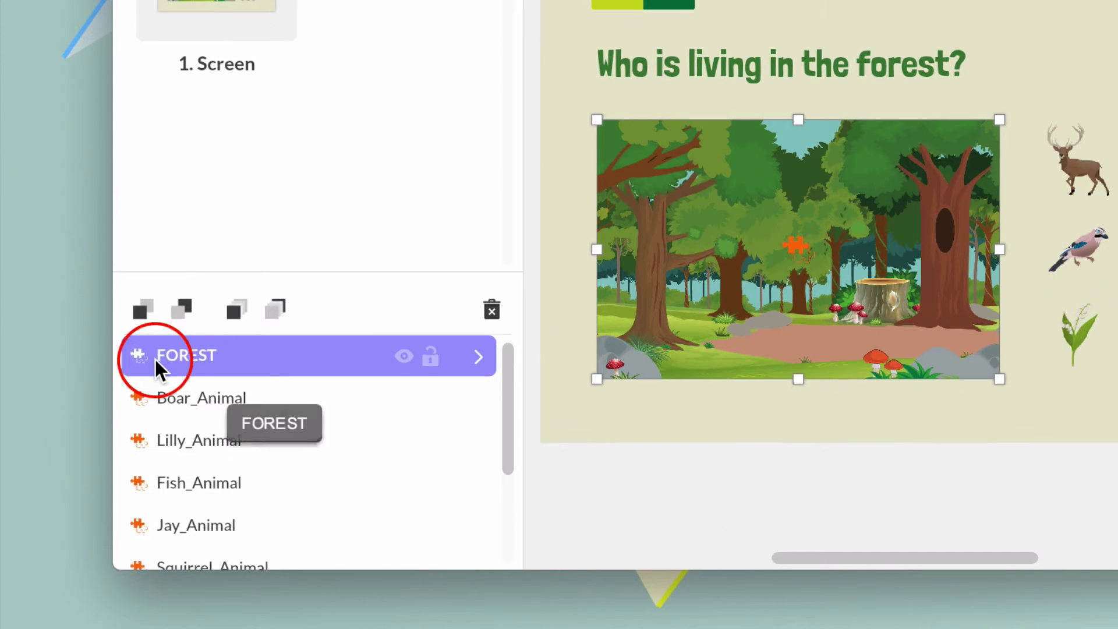
pyautogui.moveTo(82, 476); pyautogui.dragTo(89, 546)
pyautogui.moveTo(147, 472)
pyautogui.mouseDown()
pyautogui.moveTo(159, 569)
pyautogui.moveTo(151, 466)
pyautogui.moveTo(163, 464)
pyautogui.mouseUp()
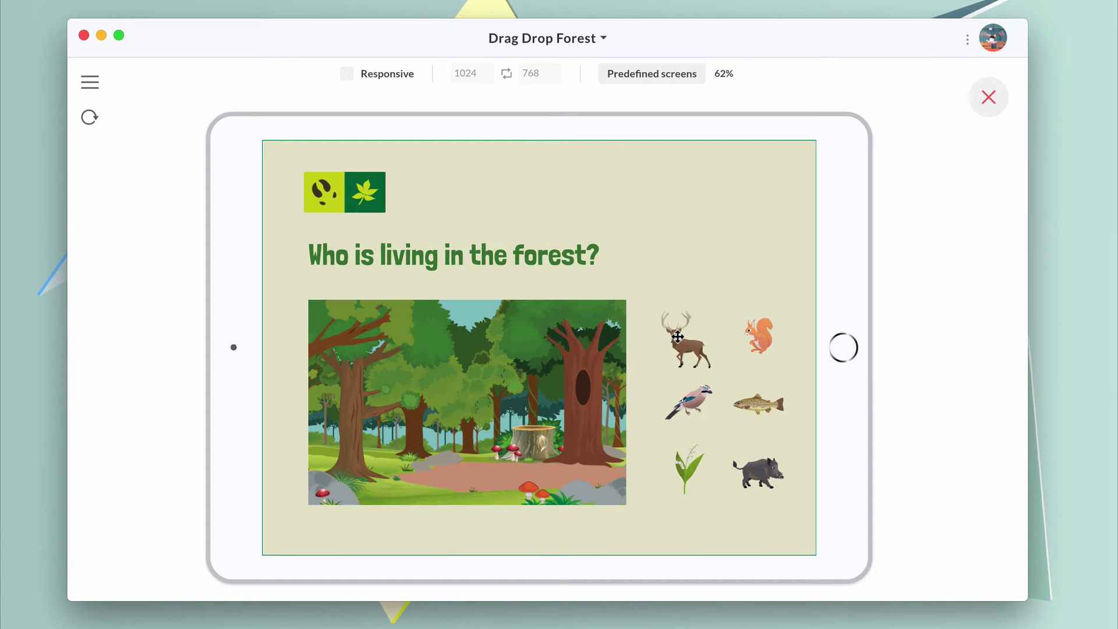
# Preview the project, test dropping the deer onto the forest picture, and return to the editor.
pyautogui.moveTo(677, 336); pyautogui.dragTo(469, 402)
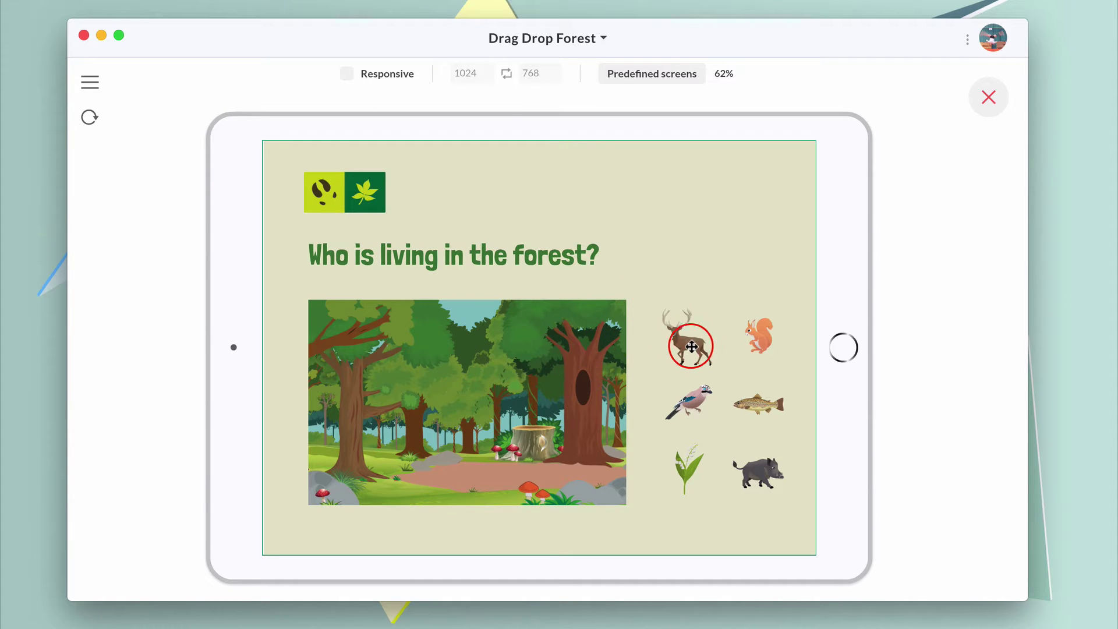
pyautogui.moveTo(559, 352); pyautogui.dragTo(469, 412)
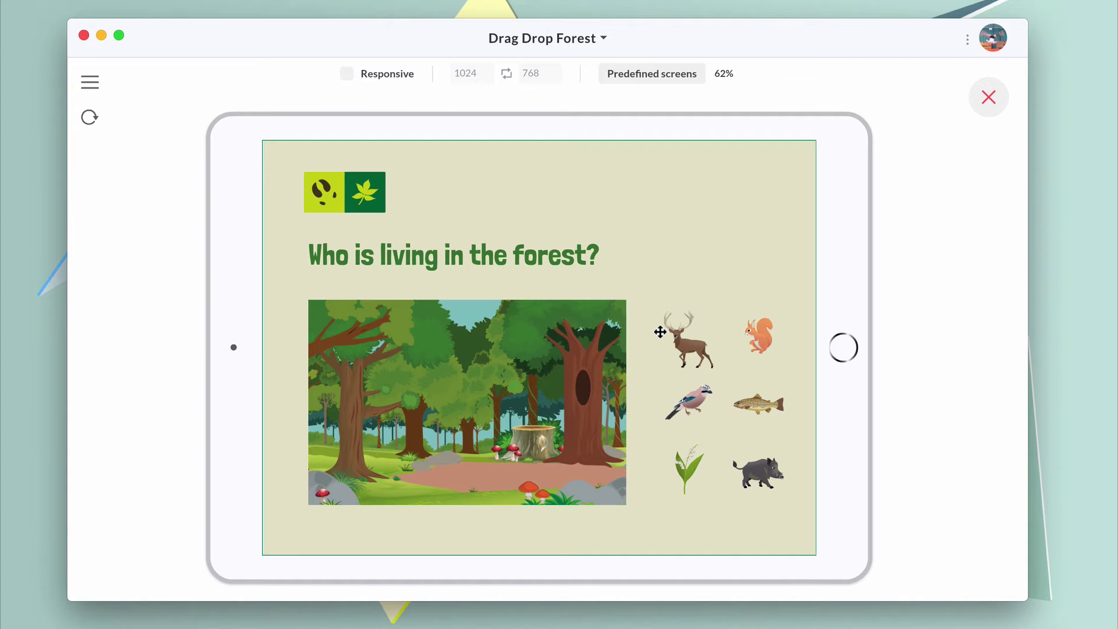
pyautogui.click(997, 97)
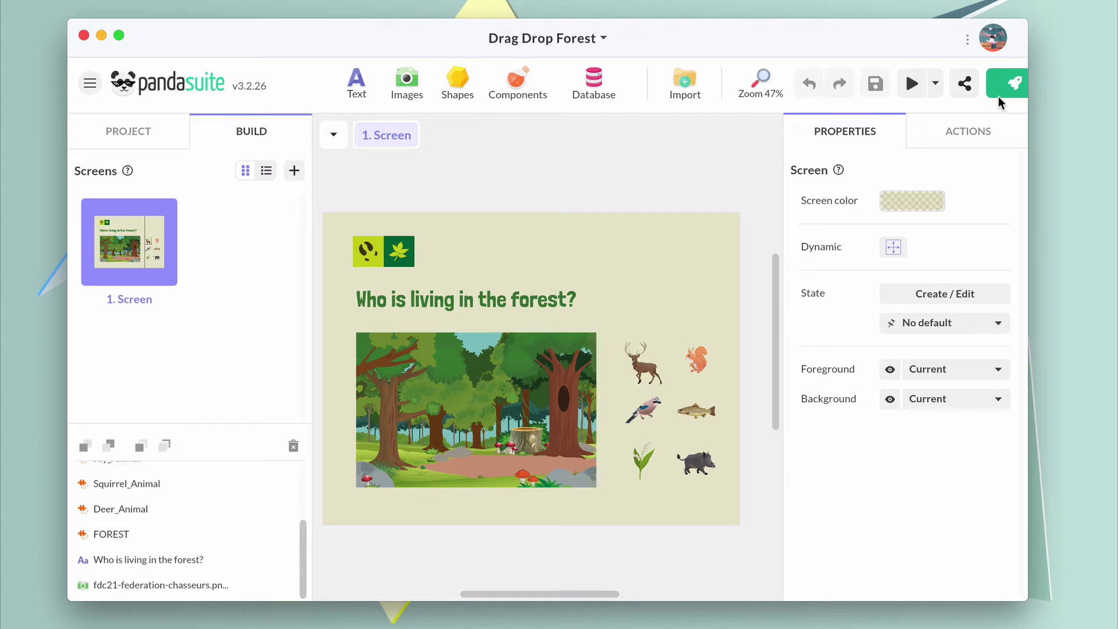
# Add a Multi-state component and fit its frame over the whole forest picture.
pyautogui.click(521, 89)
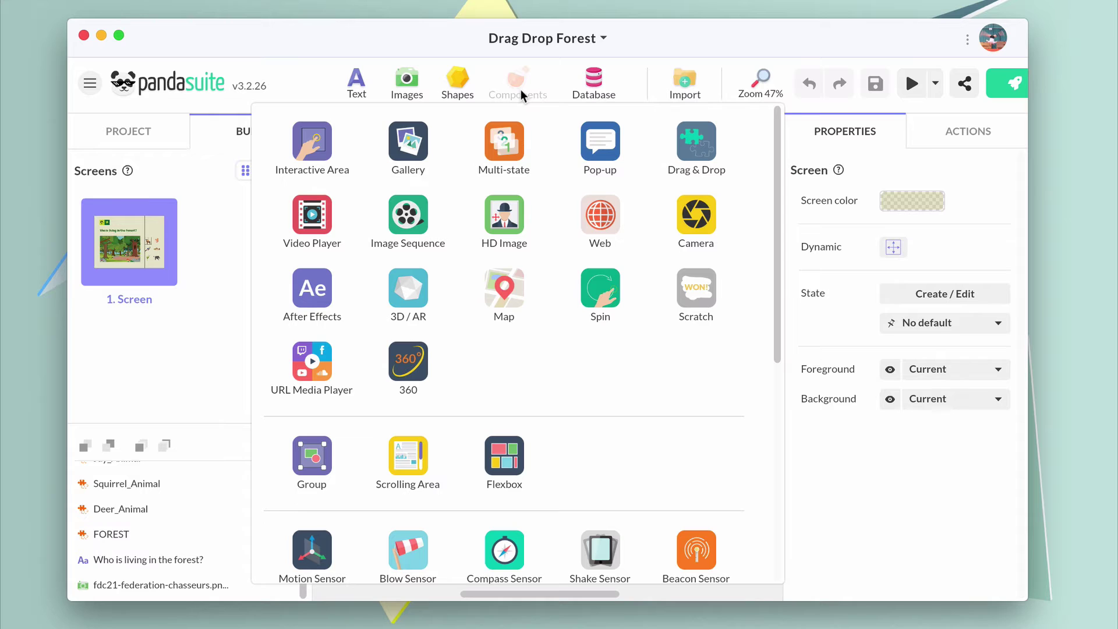
pyautogui.click(510, 141)
pyautogui.moveTo(538, 353); pyautogui.dragTo(431, 375)
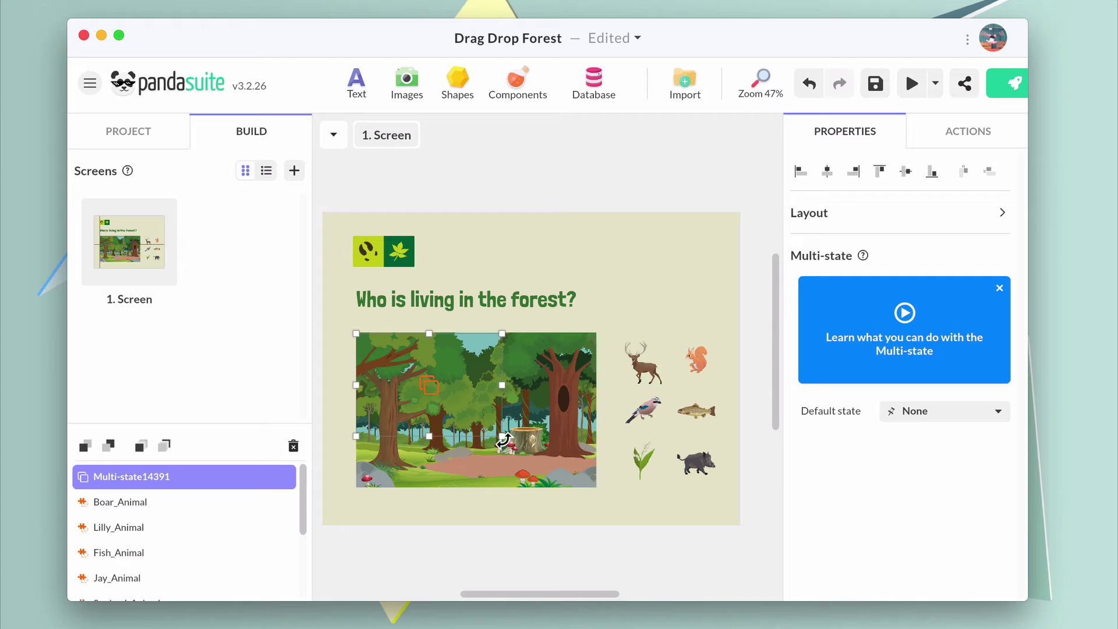
pyautogui.moveTo(502, 436); pyautogui.dragTo(596, 485)
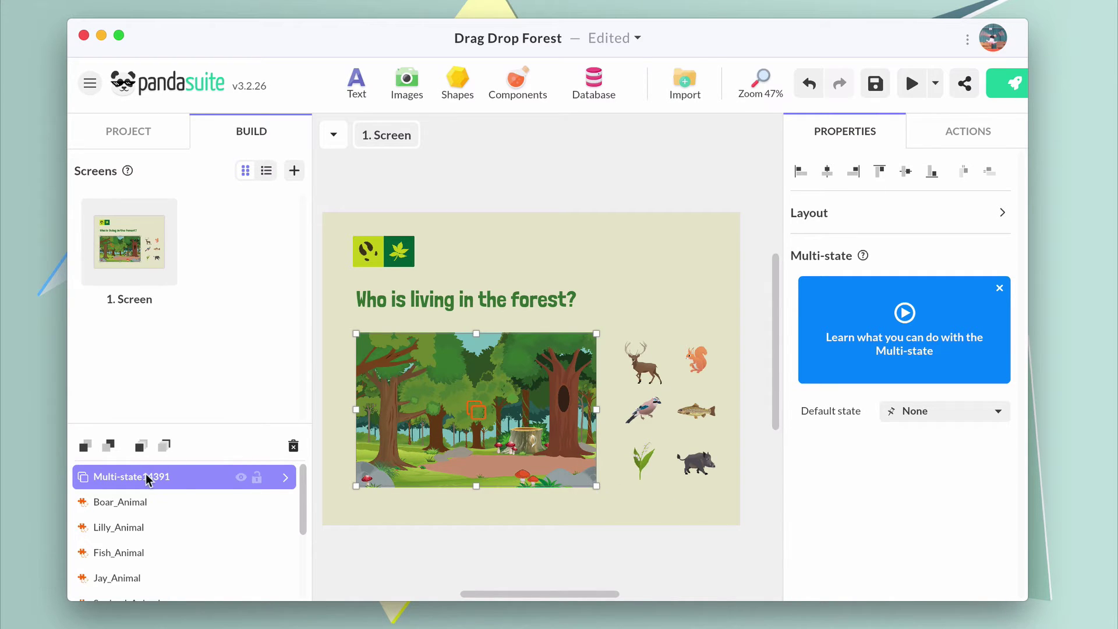
# Rename the new Multi-state component as Deer in the Forest.
pyautogui.doubleClick(147, 478)
pyautogui.write('Deer')
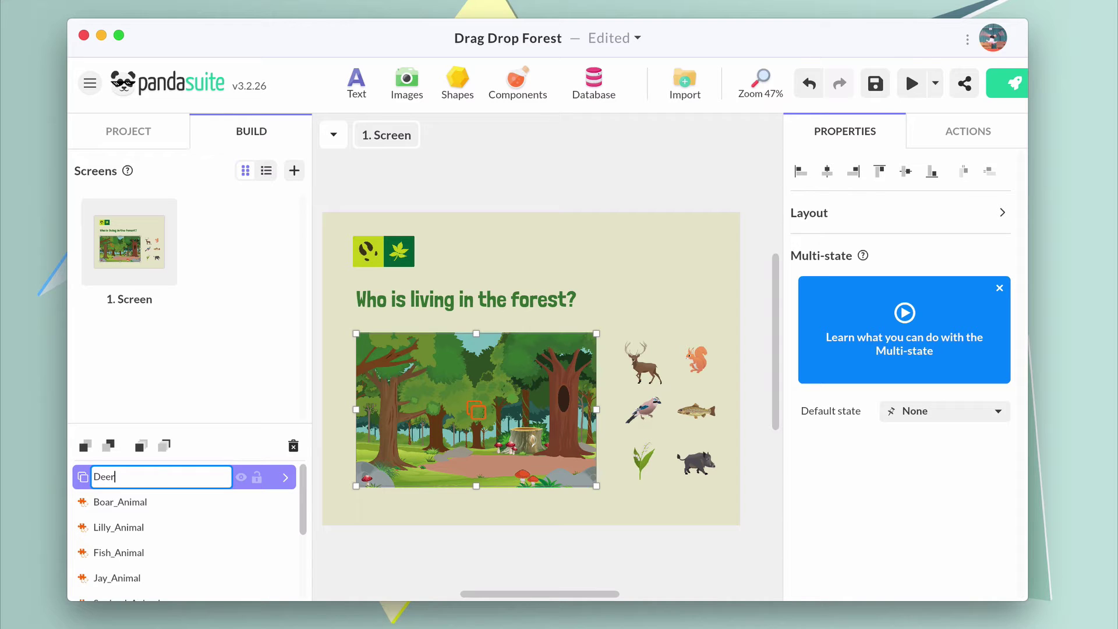
pyautogui.write(' in the Forest')
pyautogui.press('Return')
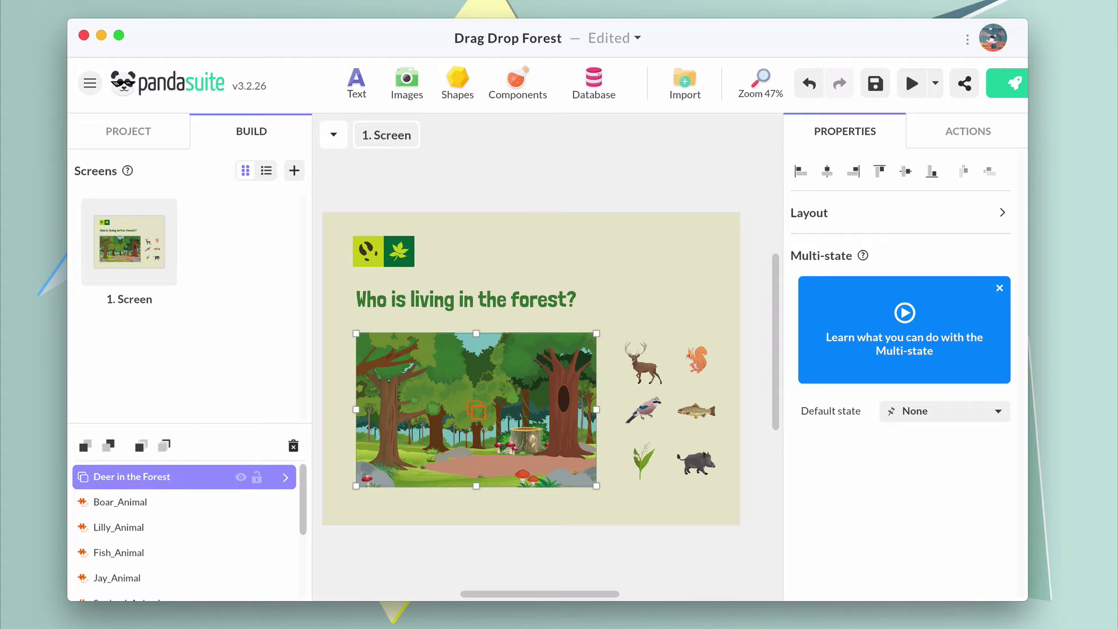
# Inside the Deer in the Forest component, name the first state Hidden and add a second state named Visible.
pyautogui.click(284, 477)
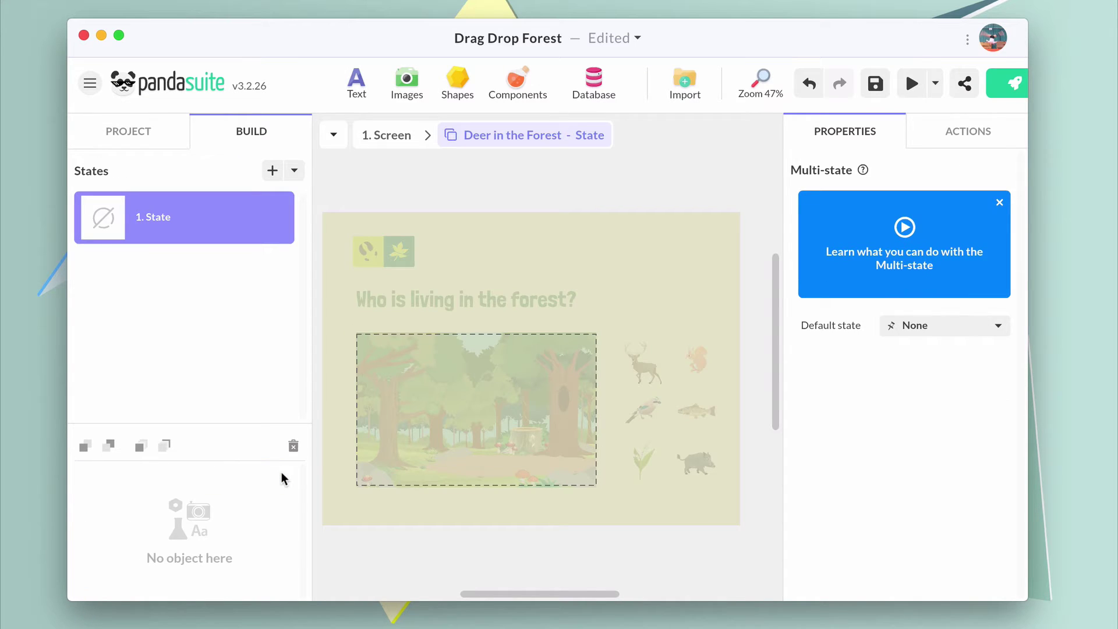
pyautogui.doubleClick(169, 219)
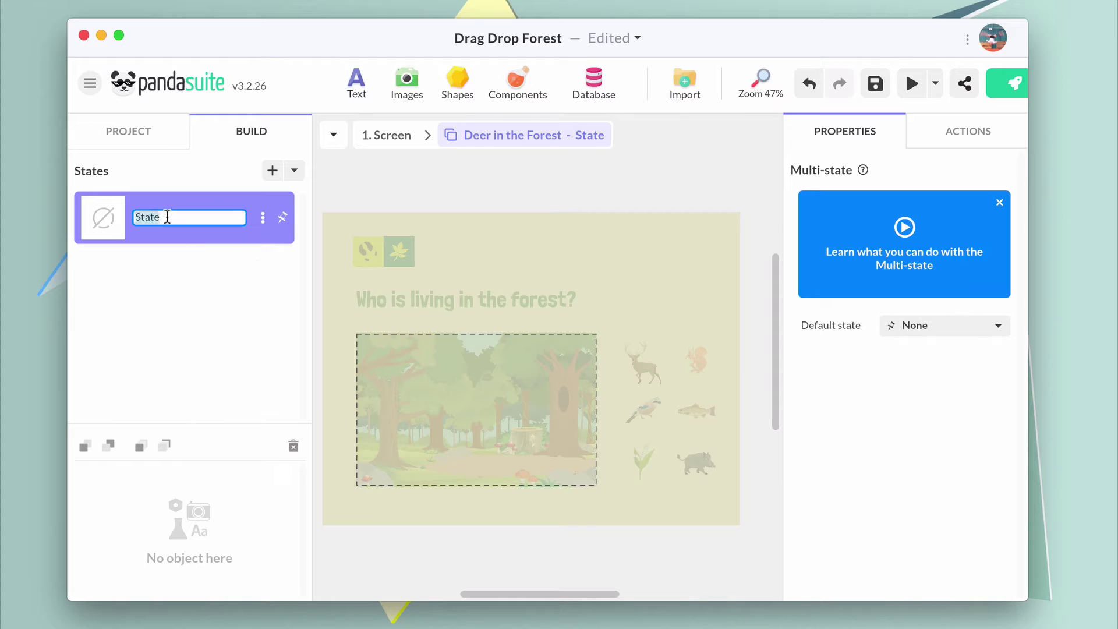
pyautogui.write('Hidden')
pyautogui.press('Return')
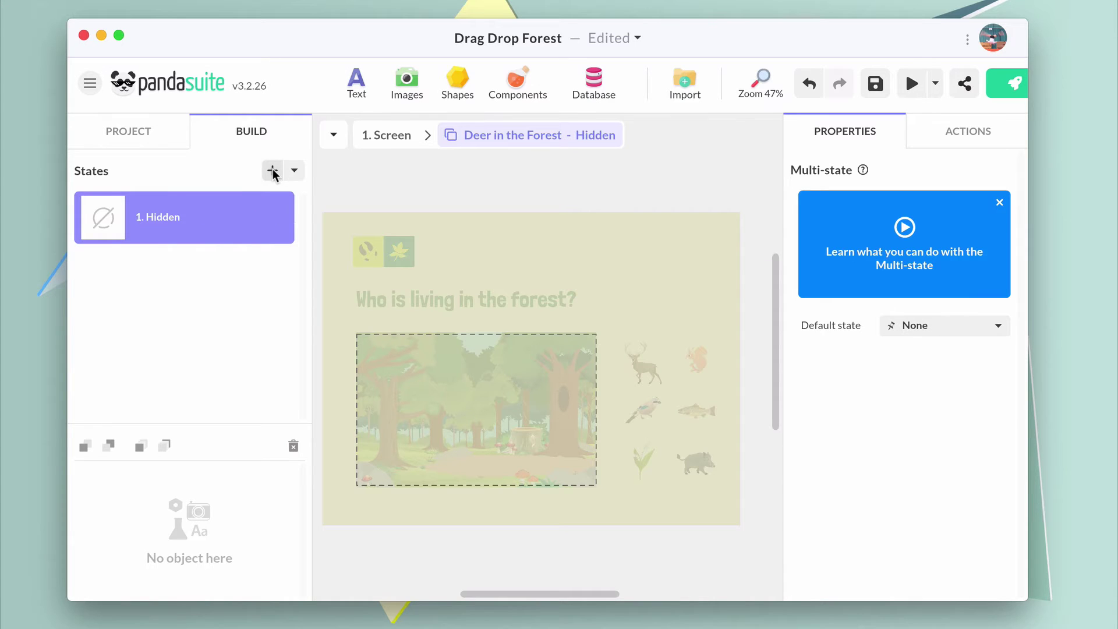
pyautogui.click(273, 171)
pyautogui.doubleClick(158, 266)
pyautogui.write('Visible')
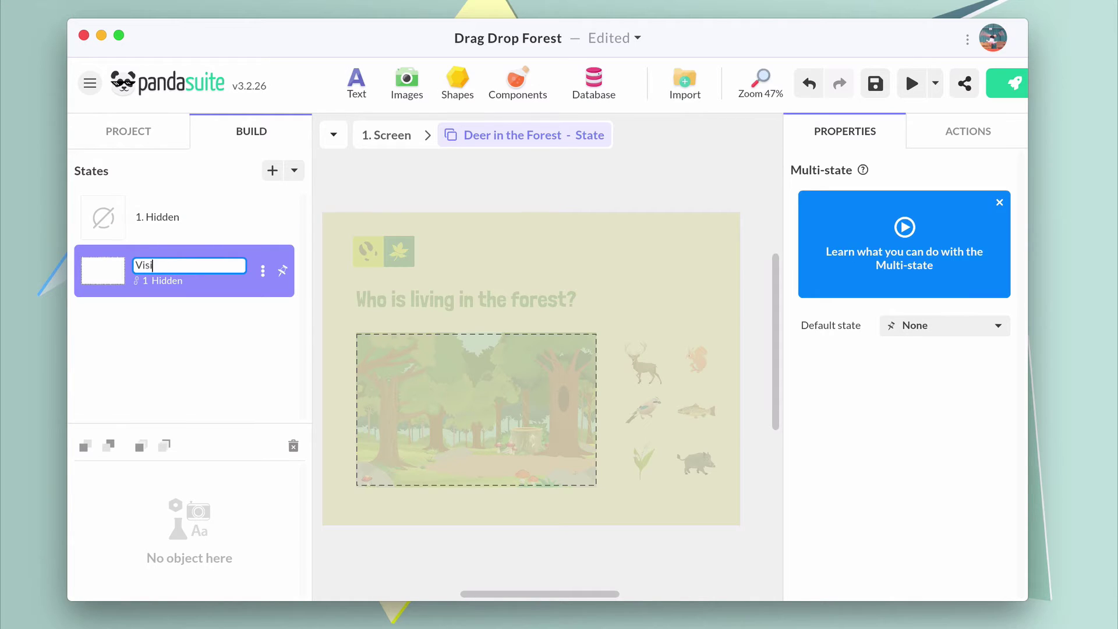
# Insert the Cerf.png deer image into the Visible state.
pyautogui.click(694, 93)
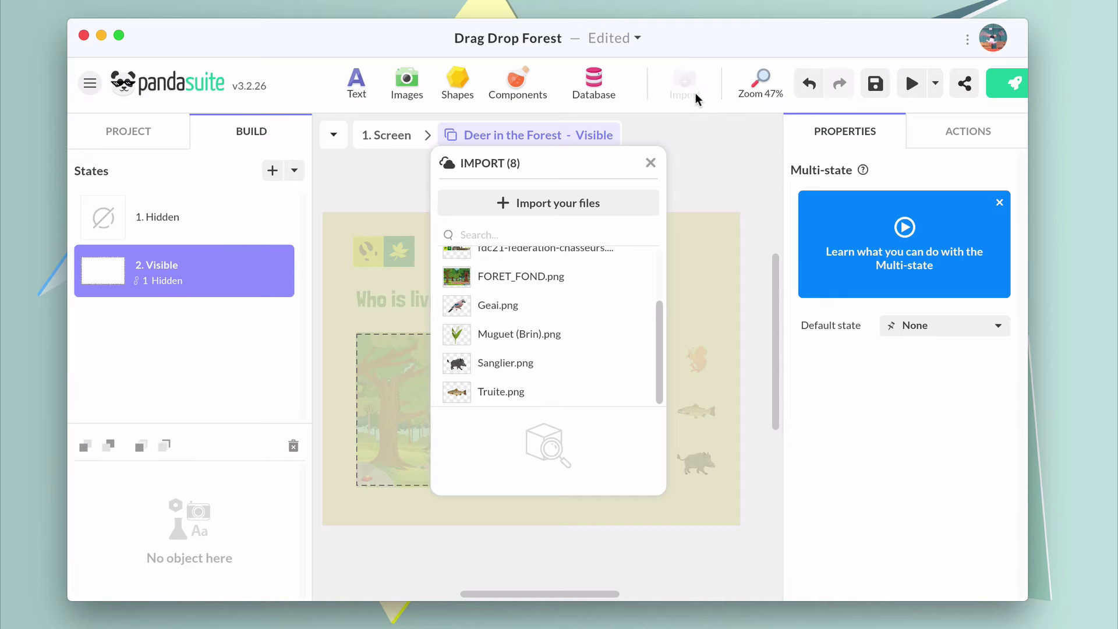
pyautogui.scroll(5, 539, 361)
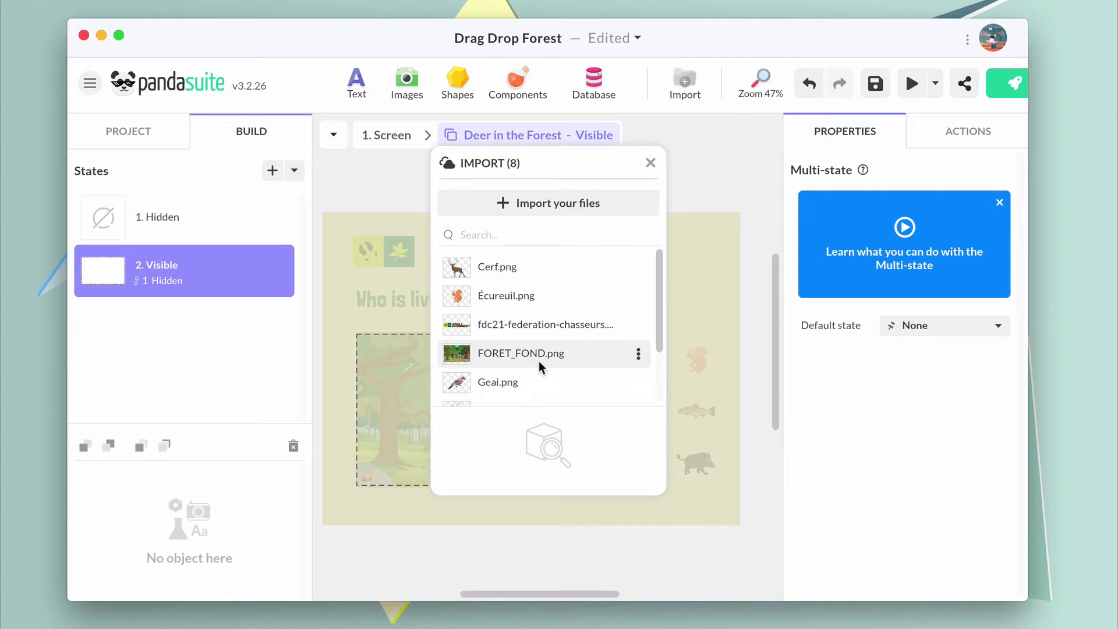
pyautogui.click(456, 269)
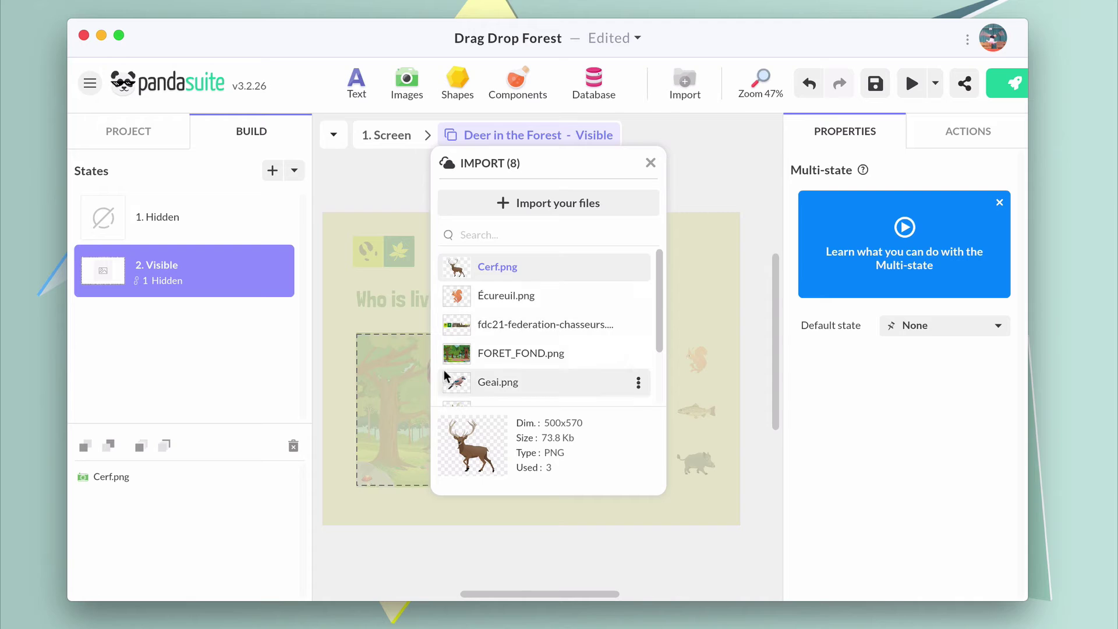
pyautogui.click(650, 162)
# Resize the deer image and place it in the lower-left part of the forest picture, at about x 45, y 128.
pyautogui.click(460, 430)
pyautogui.moveTo(460, 429); pyautogui.dragTo(404, 447)
pyautogui.moveTo(469, 369); pyautogui.dragTo(452, 392)
pyautogui.moveTo(413, 460); pyautogui.dragTo(417, 451)
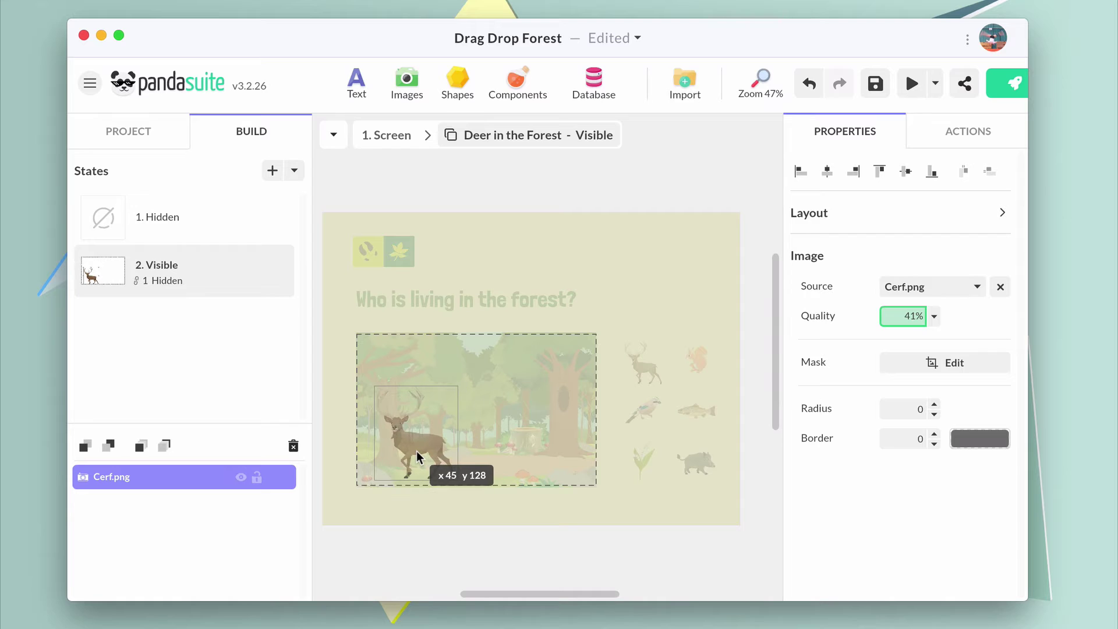
# Return to the main screen and lock the Deer in the Forest component.
pyautogui.click(413, 136)
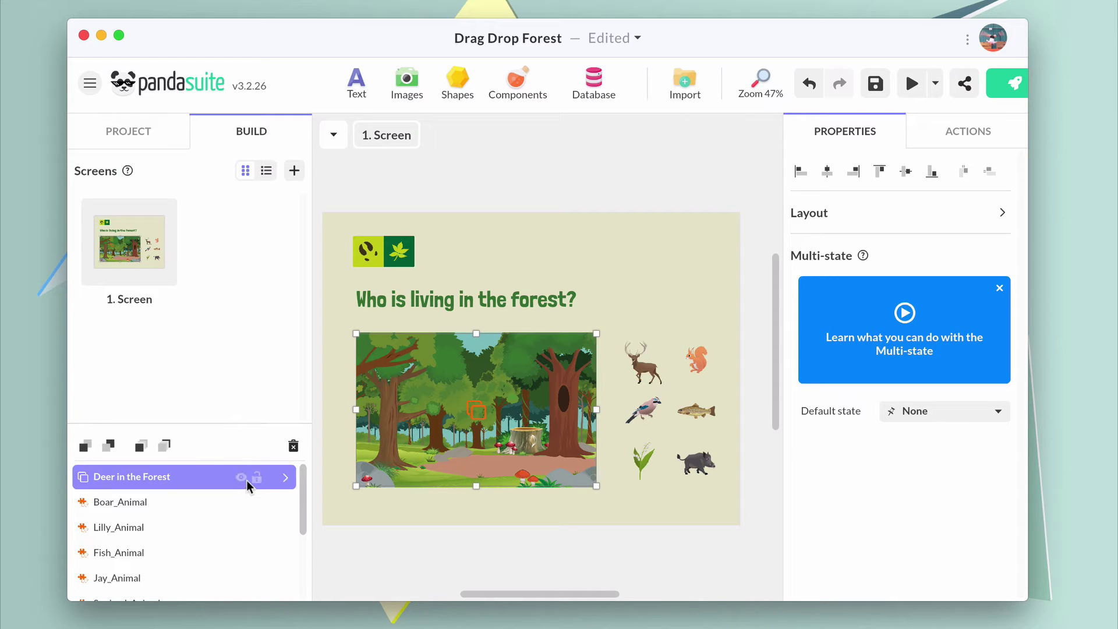
pyautogui.click(257, 477)
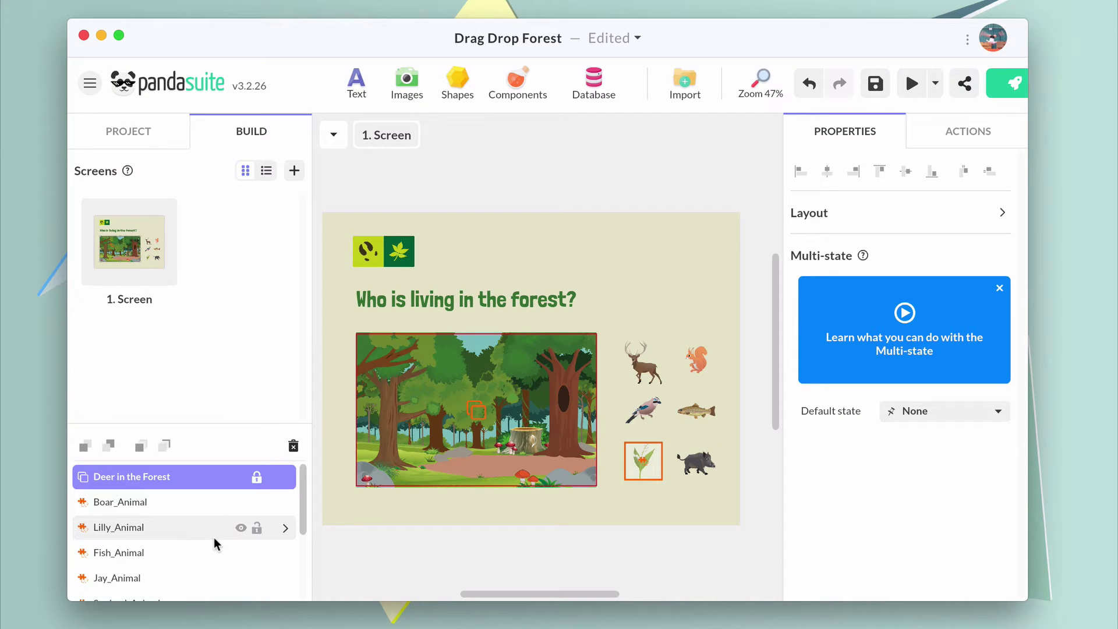
# Start a new interaction on the FOREST object with DROPPING Deer_Animal as its trigger.
pyautogui.scroll(-5, 214, 537)
pyautogui.click(197, 535)
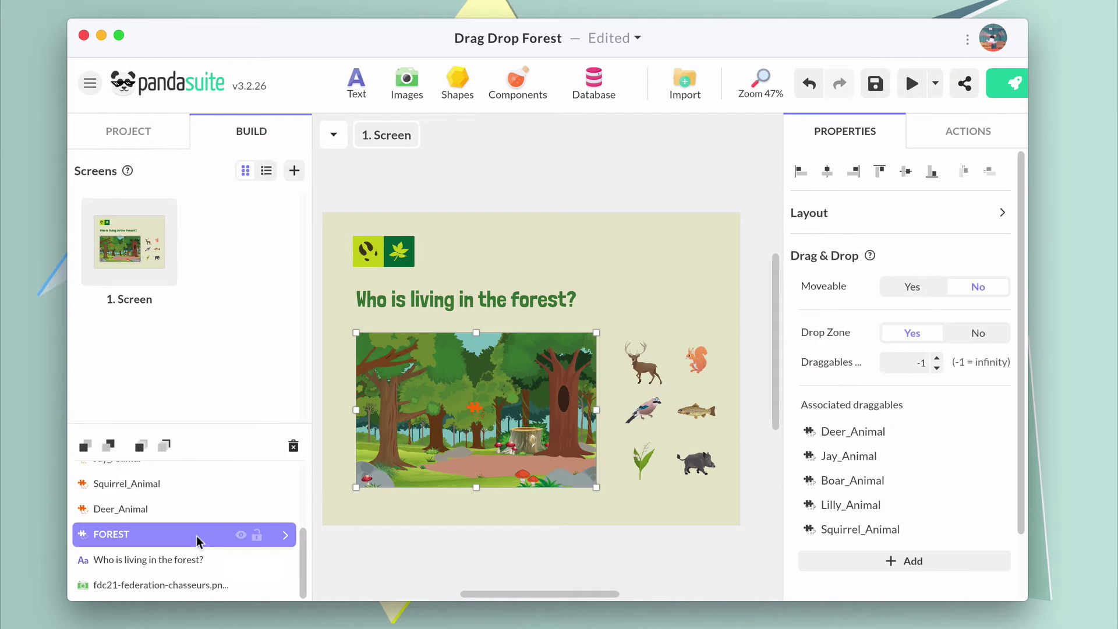
pyautogui.click(961, 133)
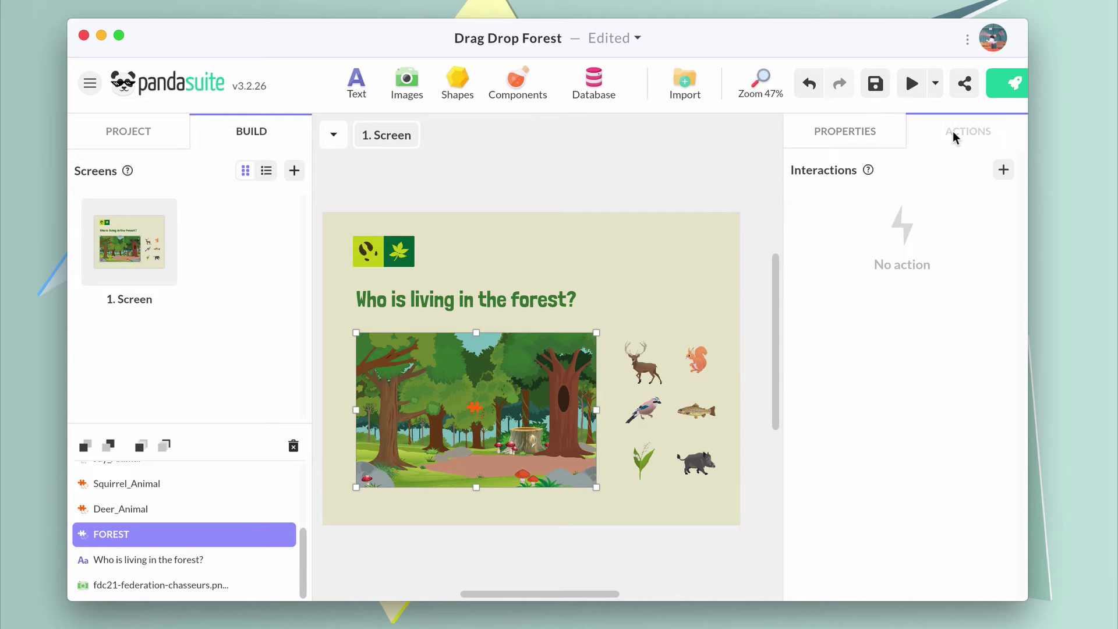
pyautogui.click(1002, 170)
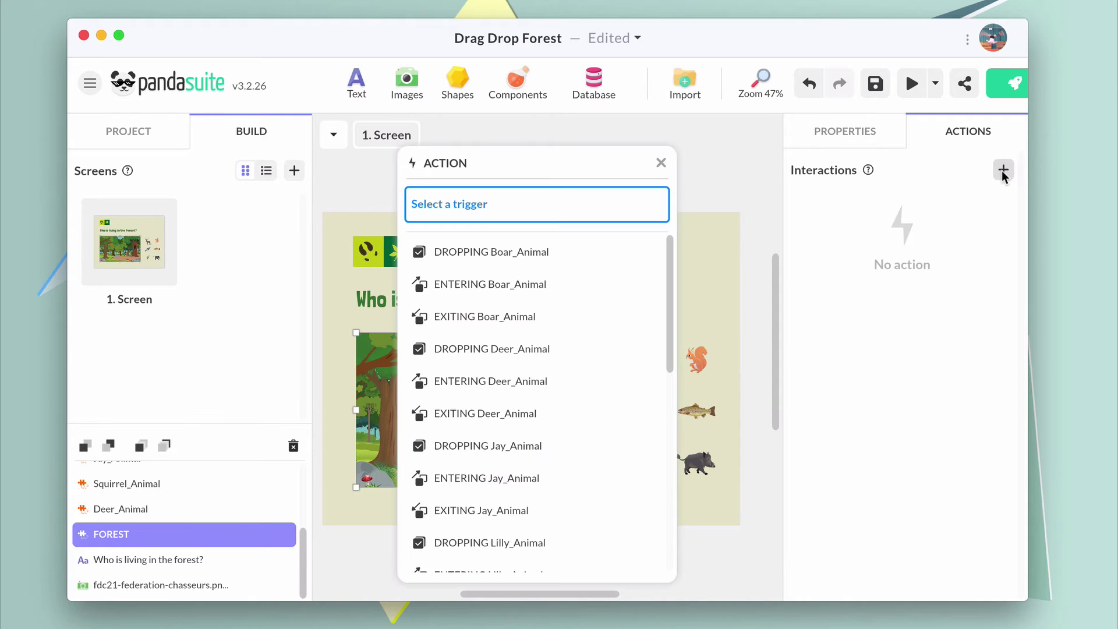
pyautogui.scroll(-1, 672, 273)
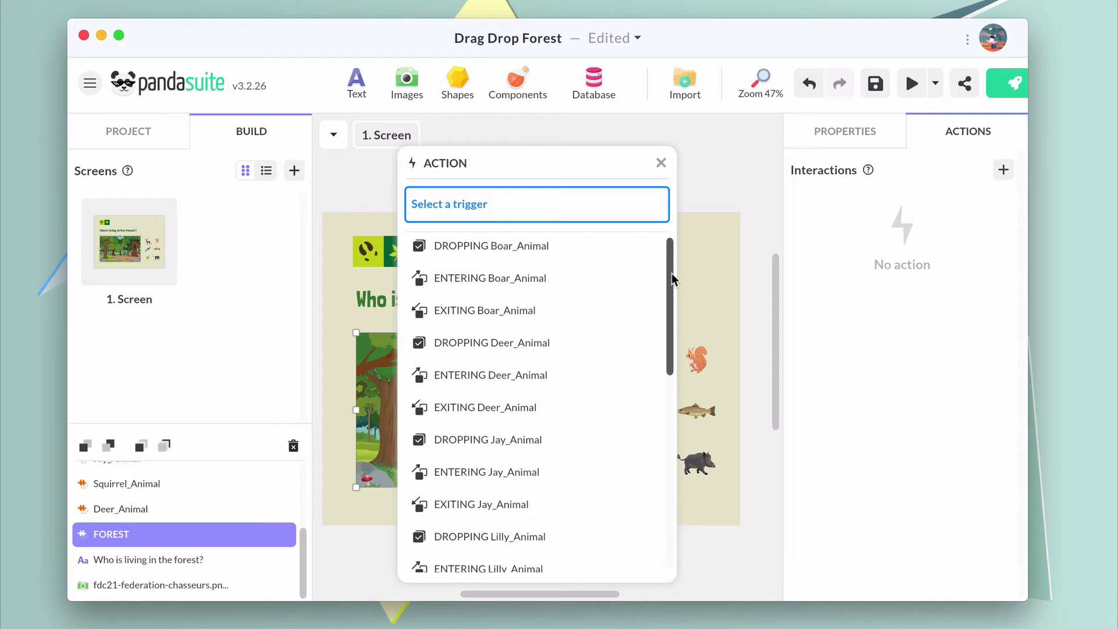
pyautogui.moveTo(672, 274); pyautogui.dragTo(669, 249)
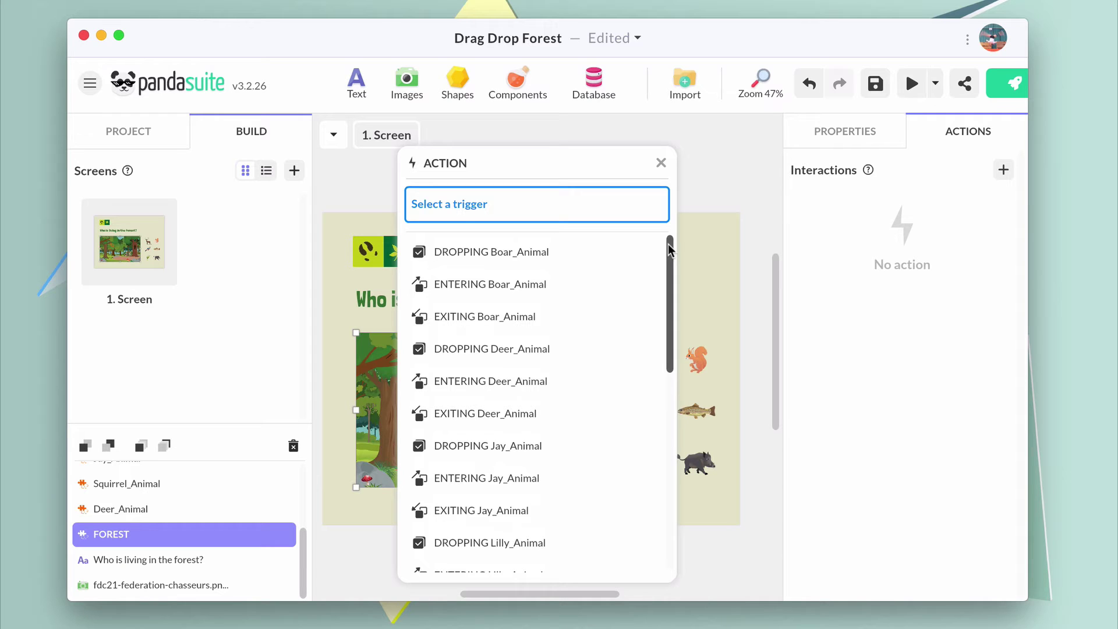
pyautogui.click(579, 349)
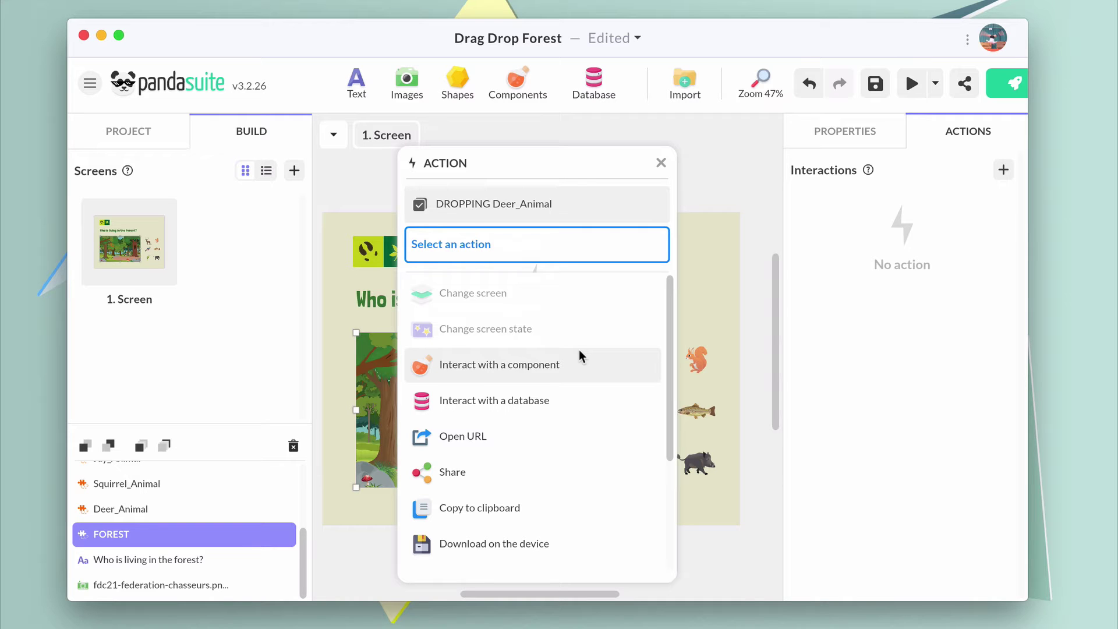
# Make the interaction act on the Deer in the Forest component by selecting its Visible state, and validate it.
pyautogui.click(584, 354)
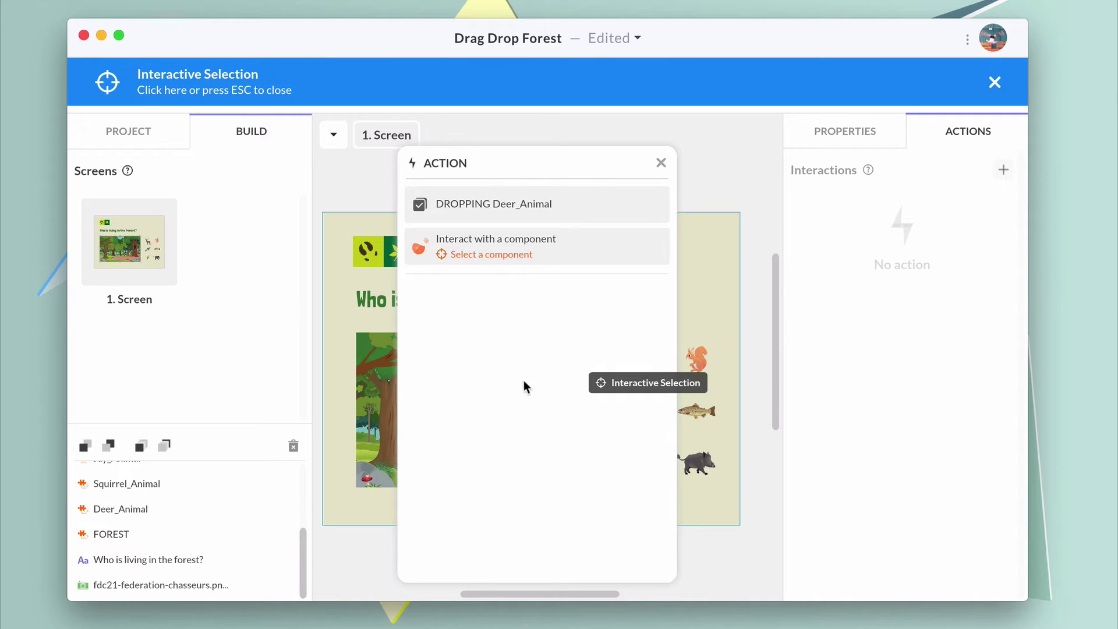
pyautogui.moveTo(304, 549); pyautogui.dragTo(302, 476)
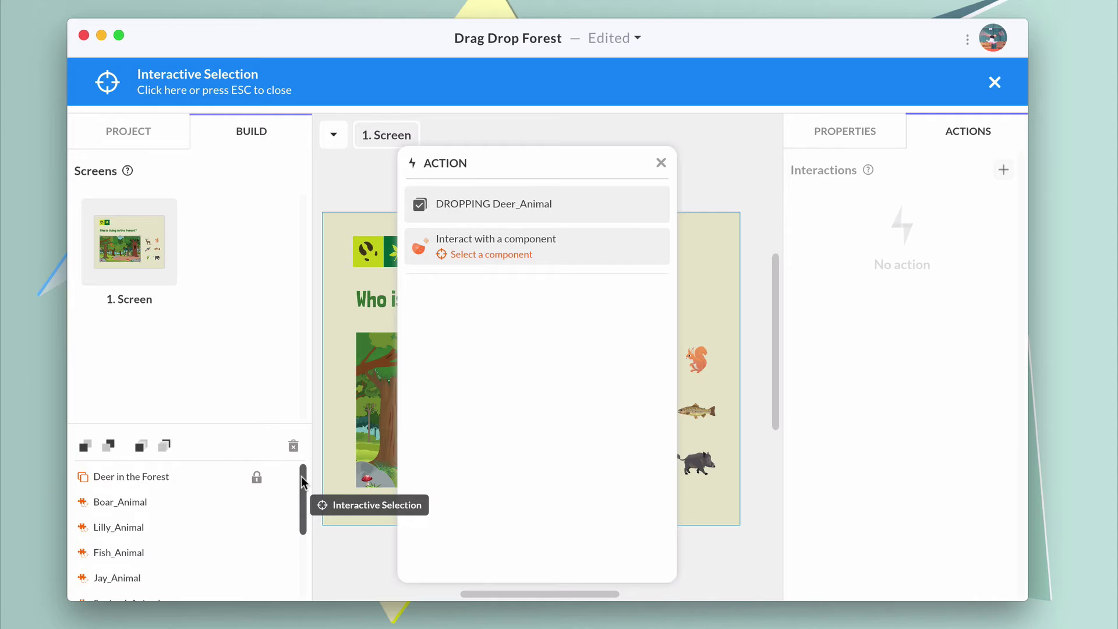
pyautogui.click(201, 479)
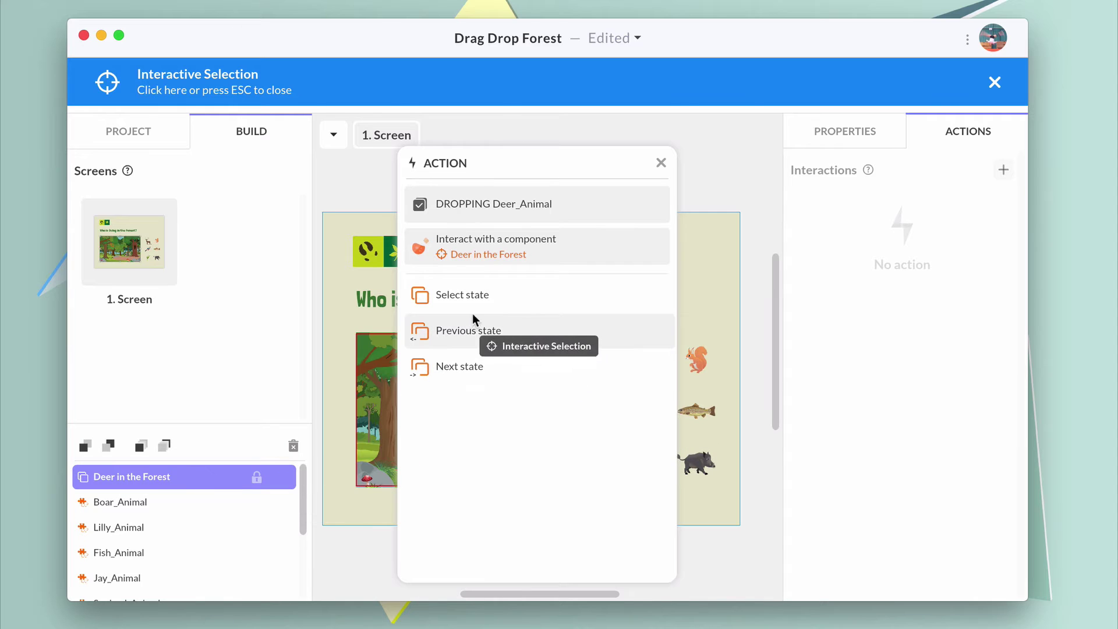
pyautogui.click(478, 295)
pyautogui.click(496, 332)
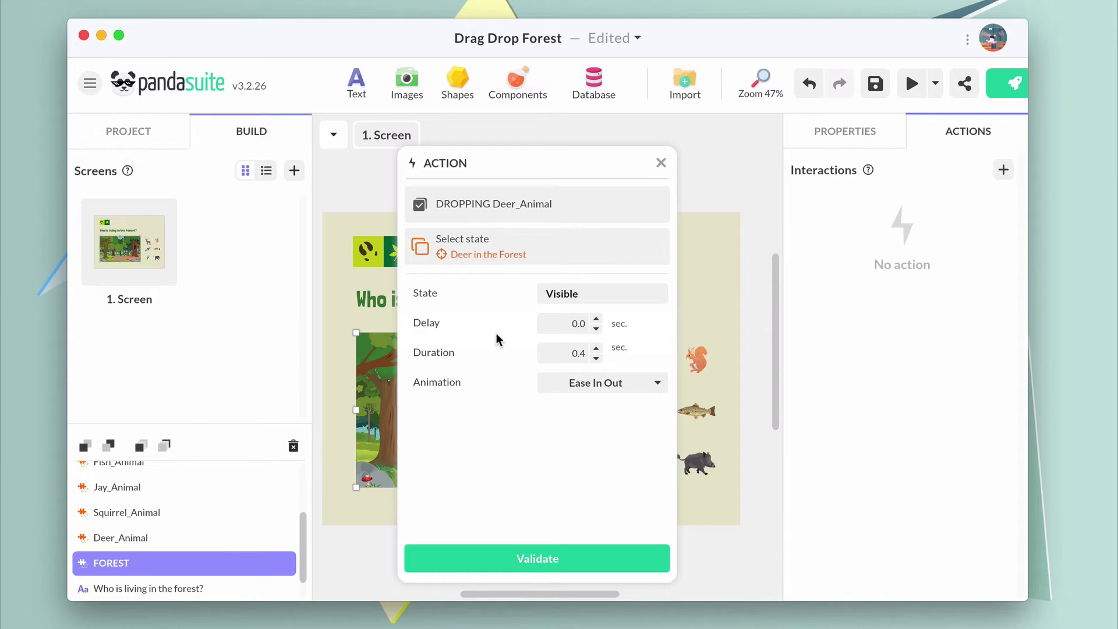
pyautogui.click(522, 553)
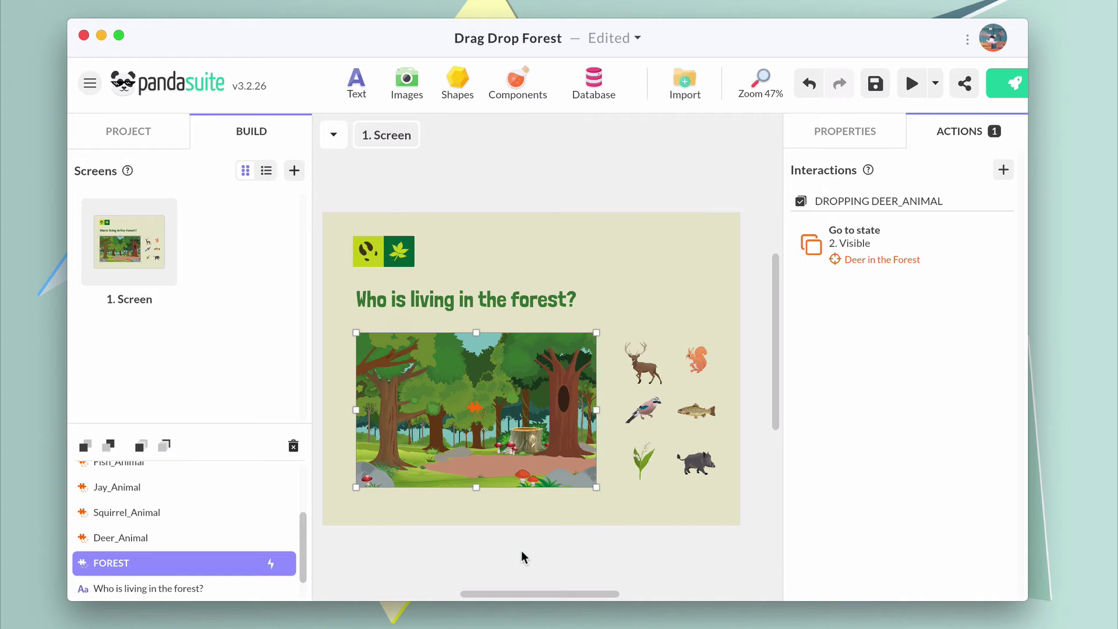
# Preview the project and test dropping the deer onto the forest picture.
pyautogui.click(911, 83)
pyautogui.moveTo(693, 349); pyautogui.dragTo(444, 441)
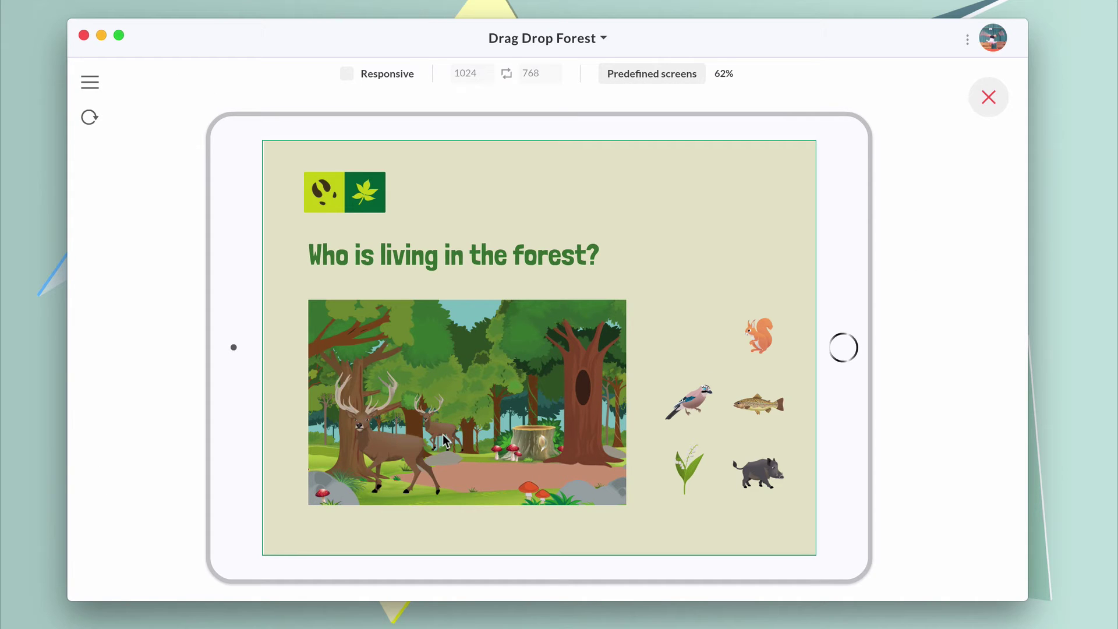
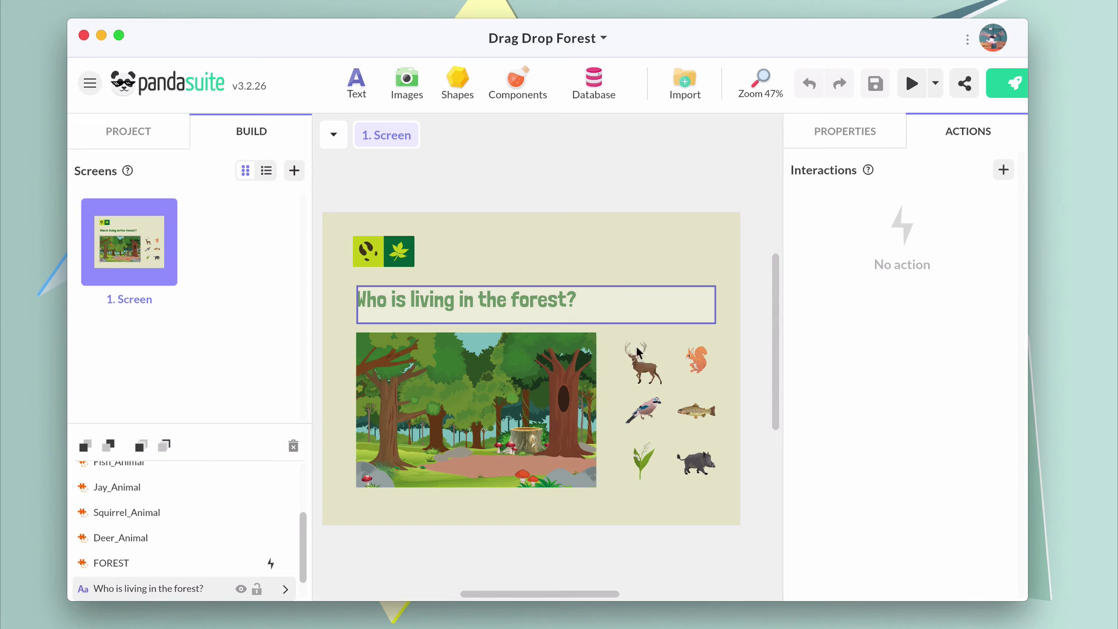
# Put the Cerf.png image inside Deer_Animal into a new multi-state and name the multi-state Deer.
pyautogui.click(638, 374)
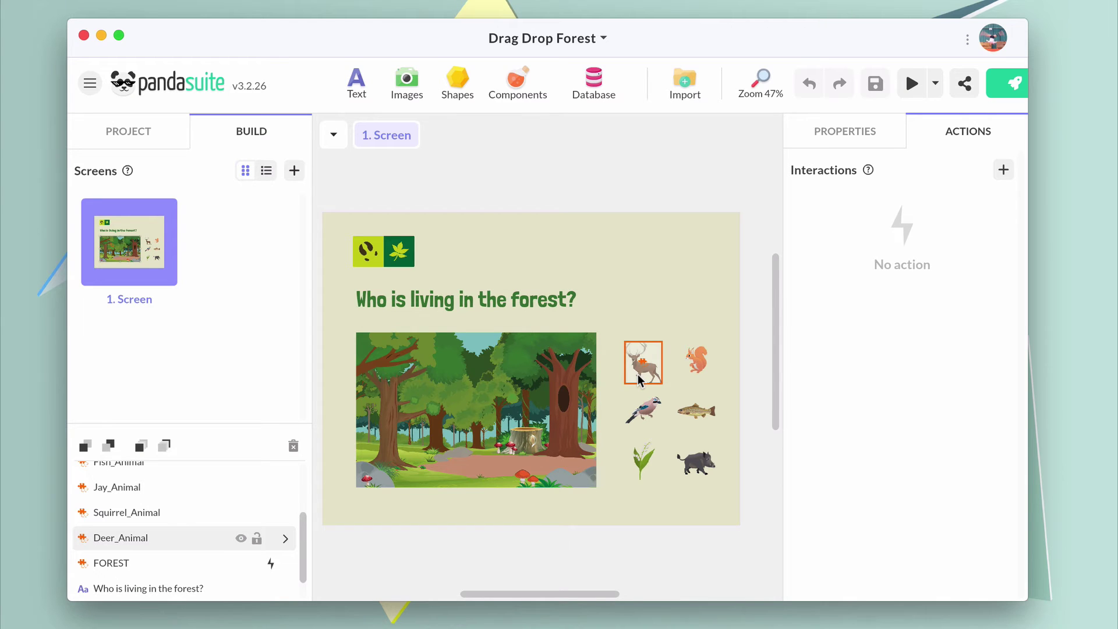
pyautogui.doubleClick(637, 374)
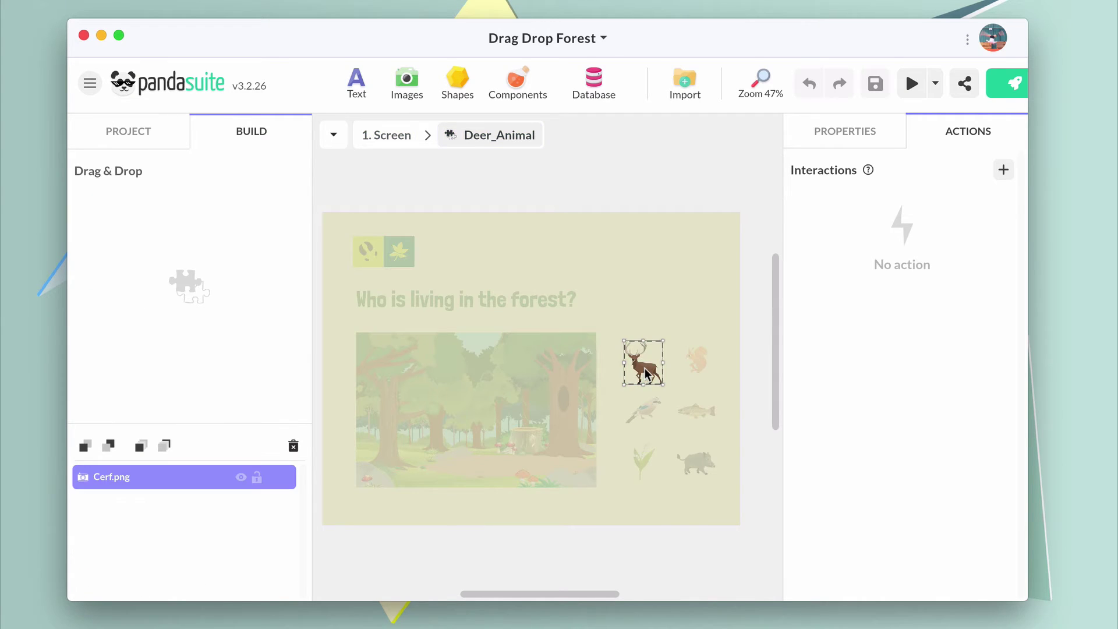
pyautogui.click(286, 9)
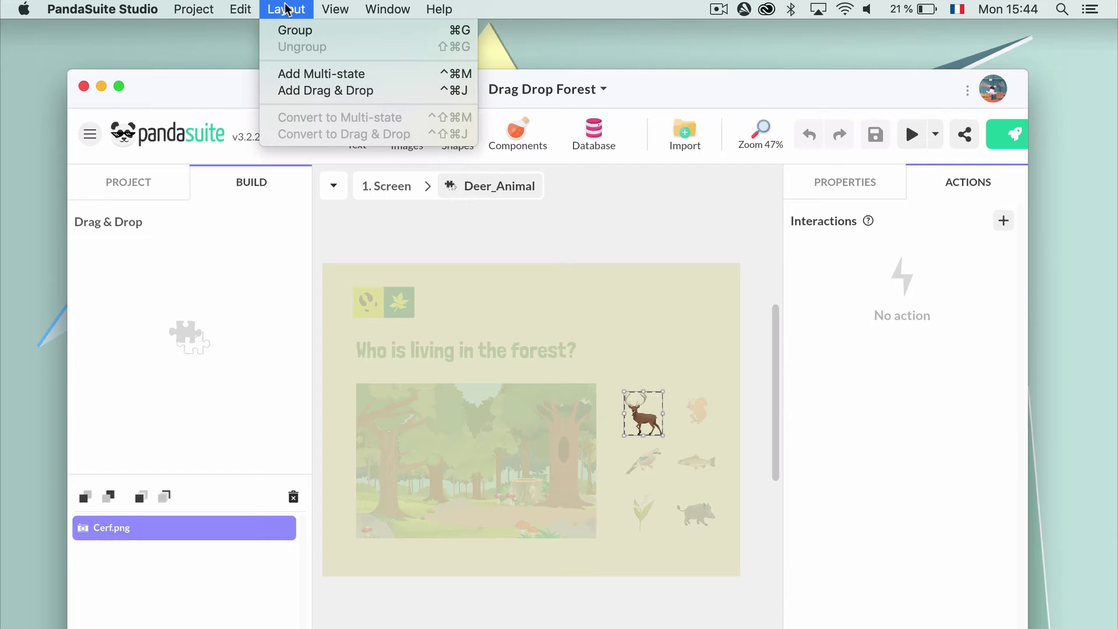
pyautogui.click(310, 75)
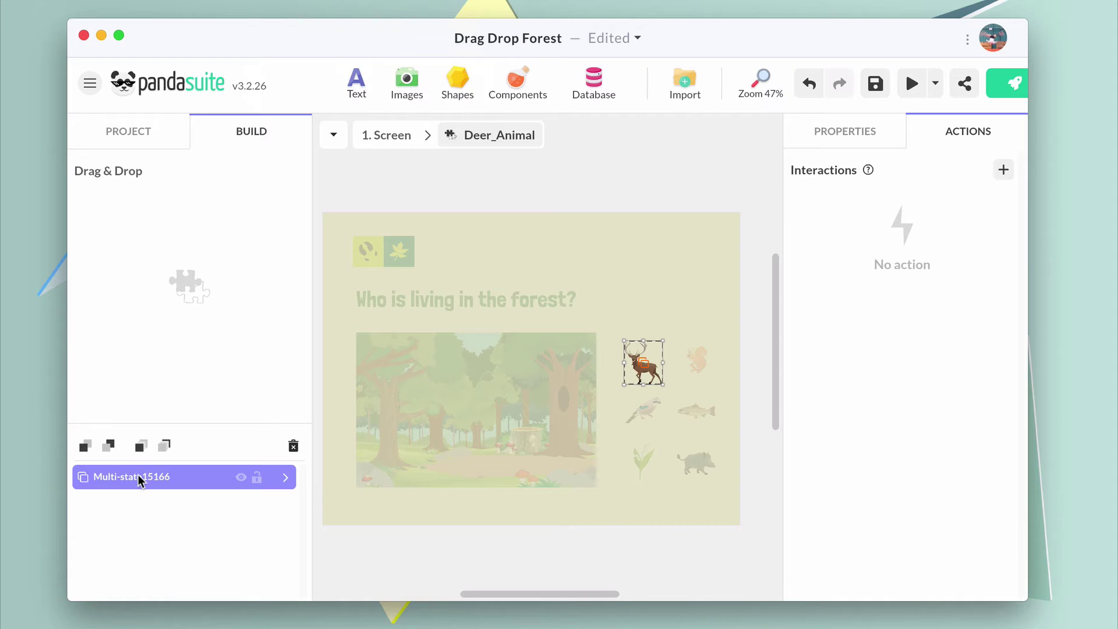
pyautogui.doubleClick(139, 475)
pyautogui.write('Deer')
pyautogui.press('Return')
# Rename the Deer multi-state's first state Visible and add a second state named Hidden.
pyautogui.click(286, 477)
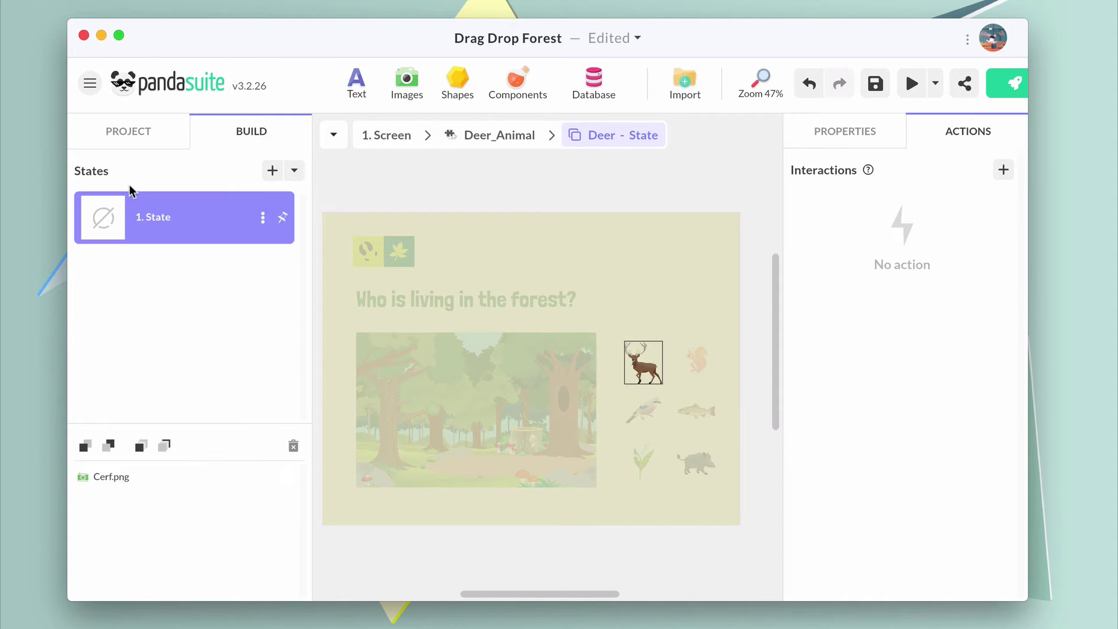
pyautogui.doubleClick(159, 217)
pyautogui.write('Visib')
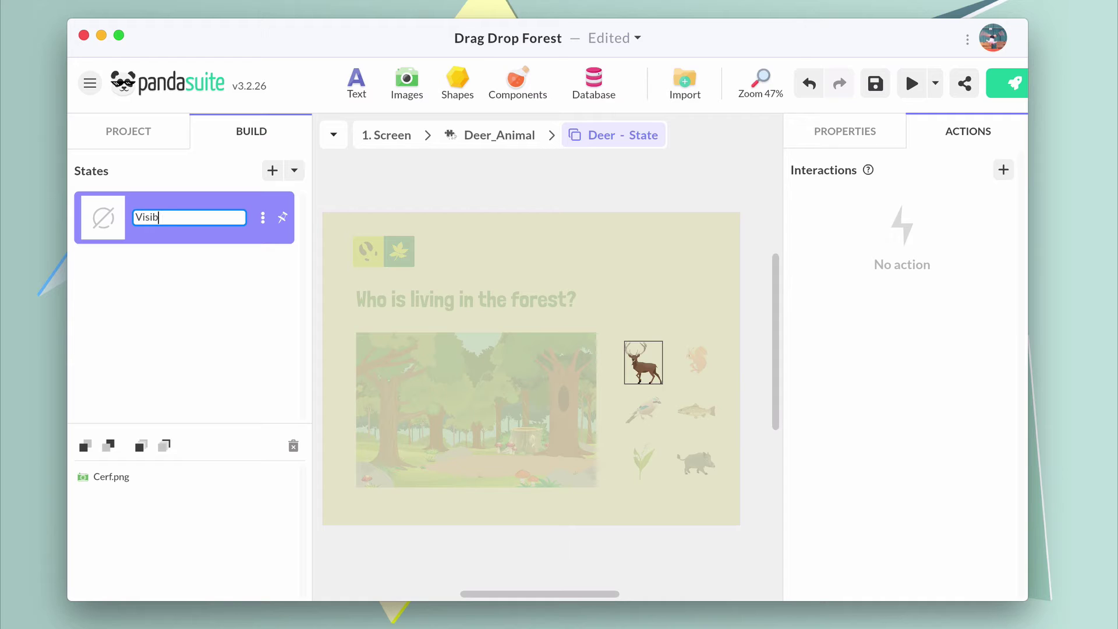
pyautogui.write('le')
pyautogui.press('Return')
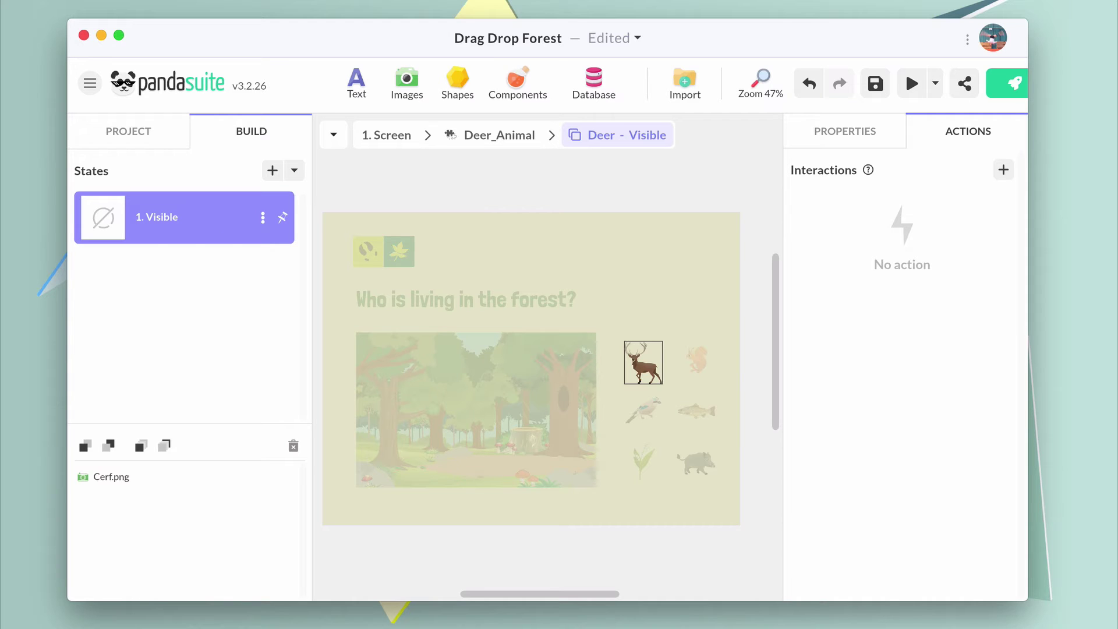
pyautogui.click(272, 172)
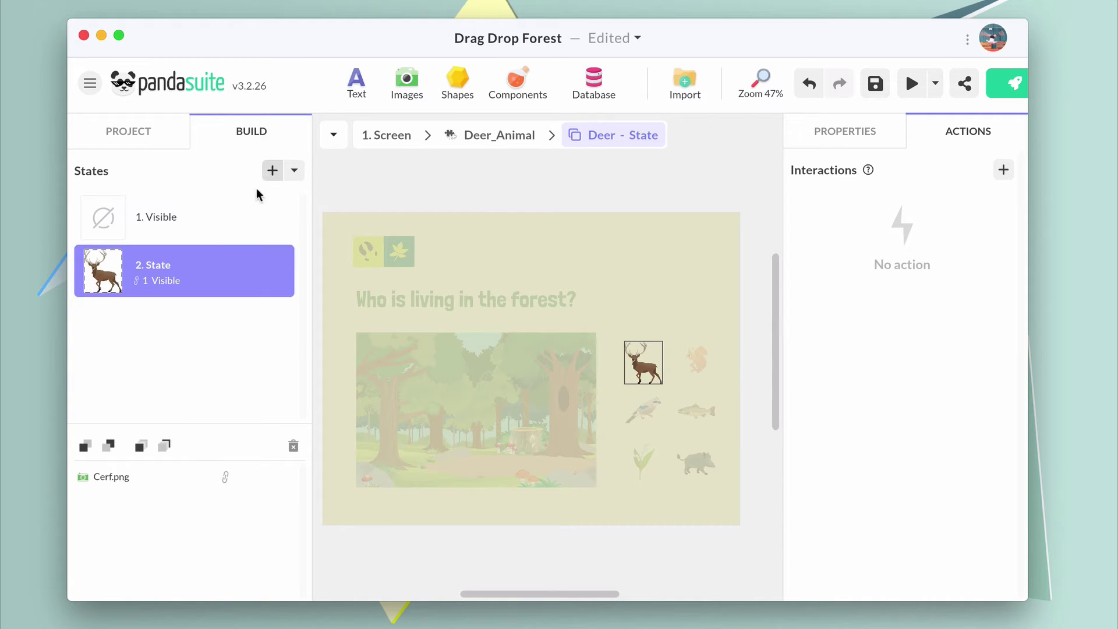
pyautogui.doubleClick(152, 270)
pyautogui.write('Hidden')
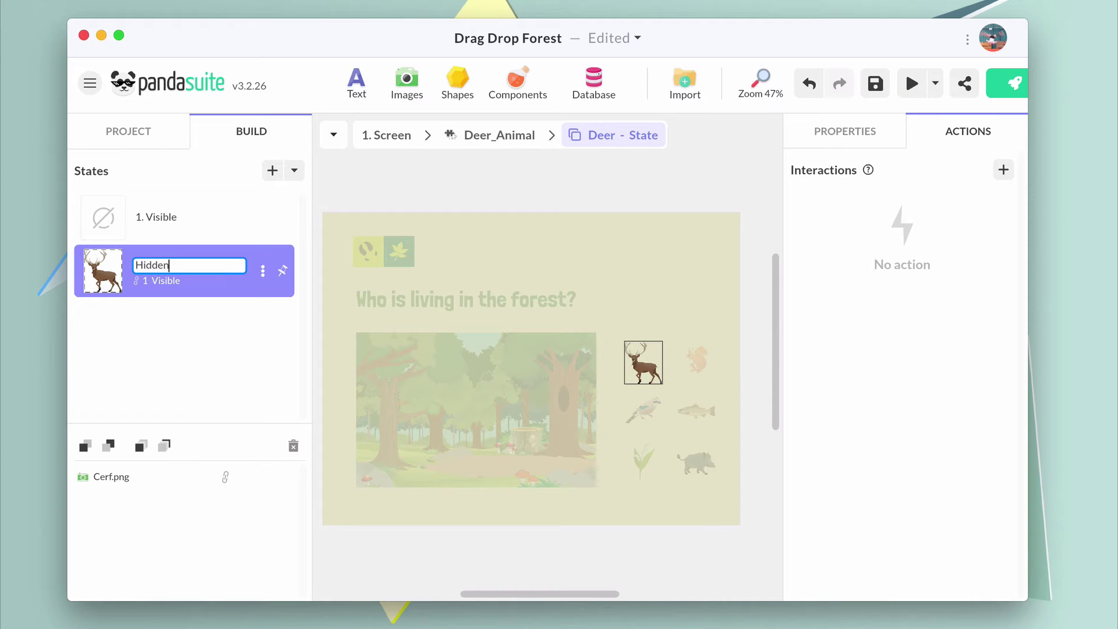
pyautogui.press('Return')
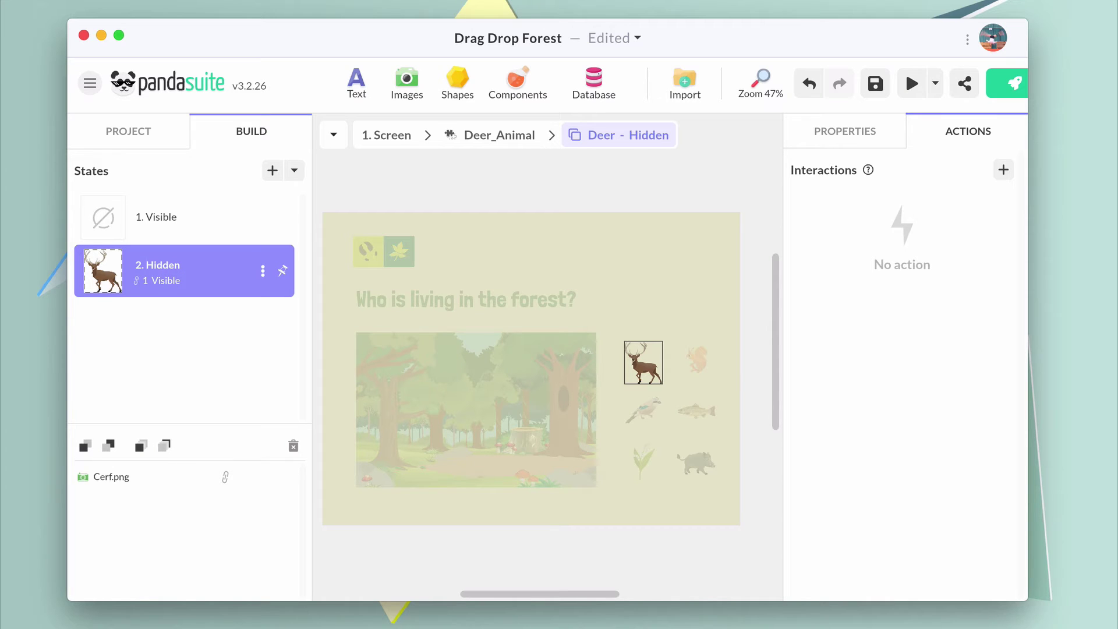
# Set the deer image's opacity to 0% in the Hidden state and return to the main screen.
pyautogui.click(851, 131)
pyautogui.click(655, 365)
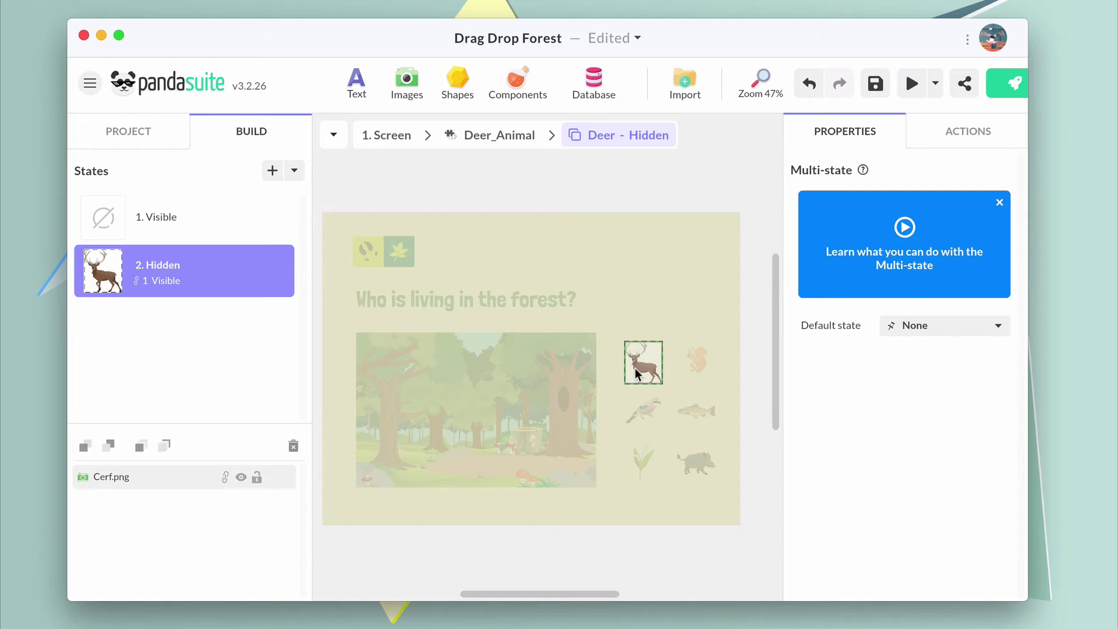
pyautogui.click(933, 409)
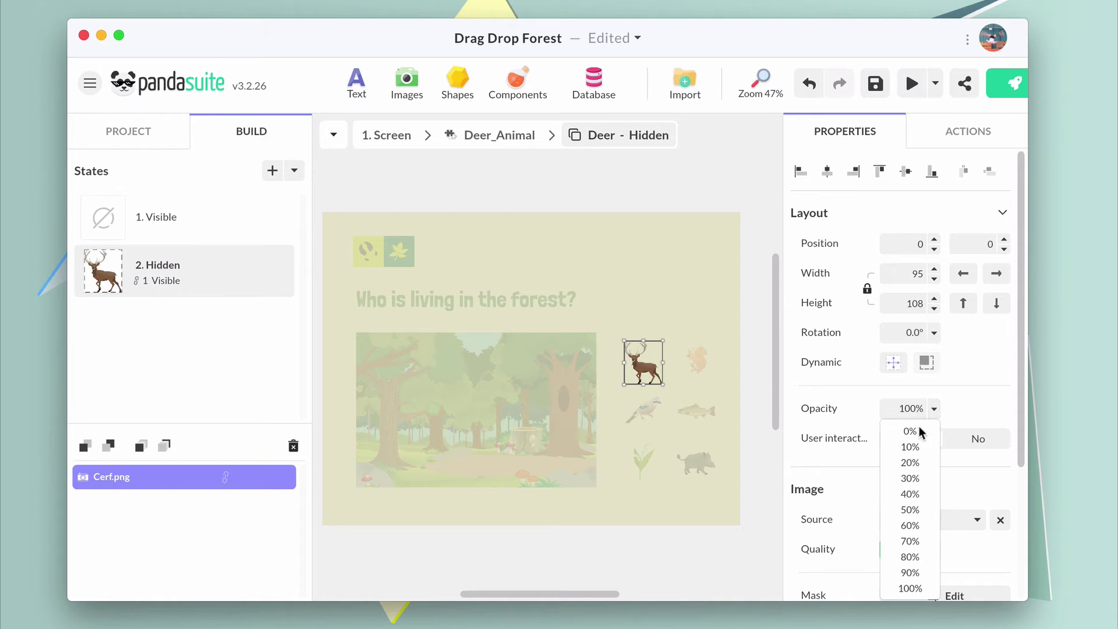
pyautogui.click(919, 428)
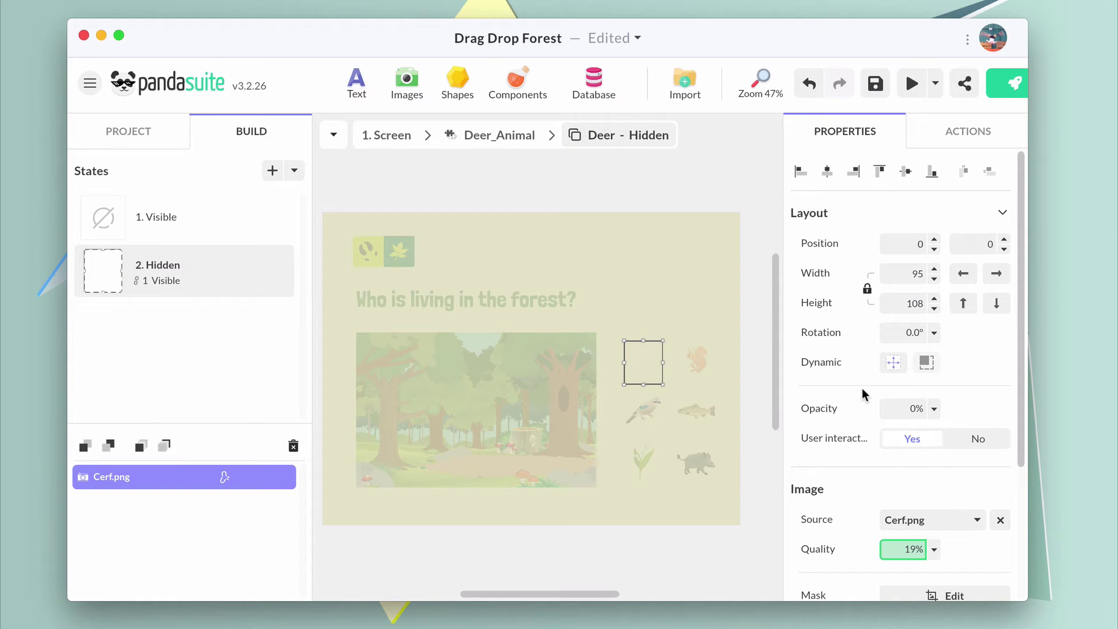
pyautogui.click(508, 134)
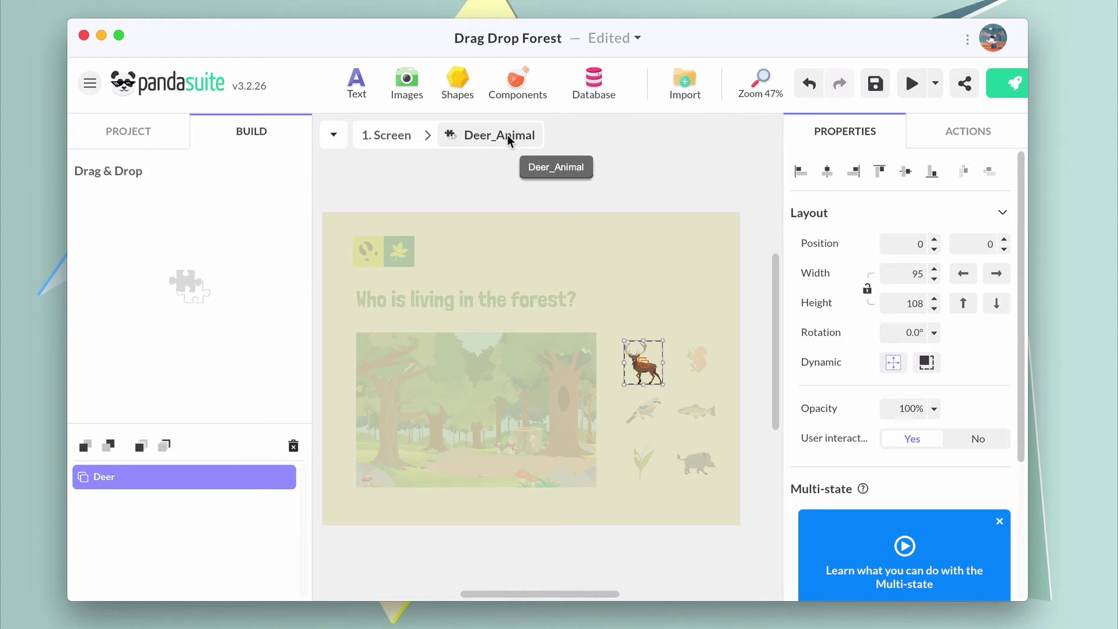
pyautogui.click(393, 138)
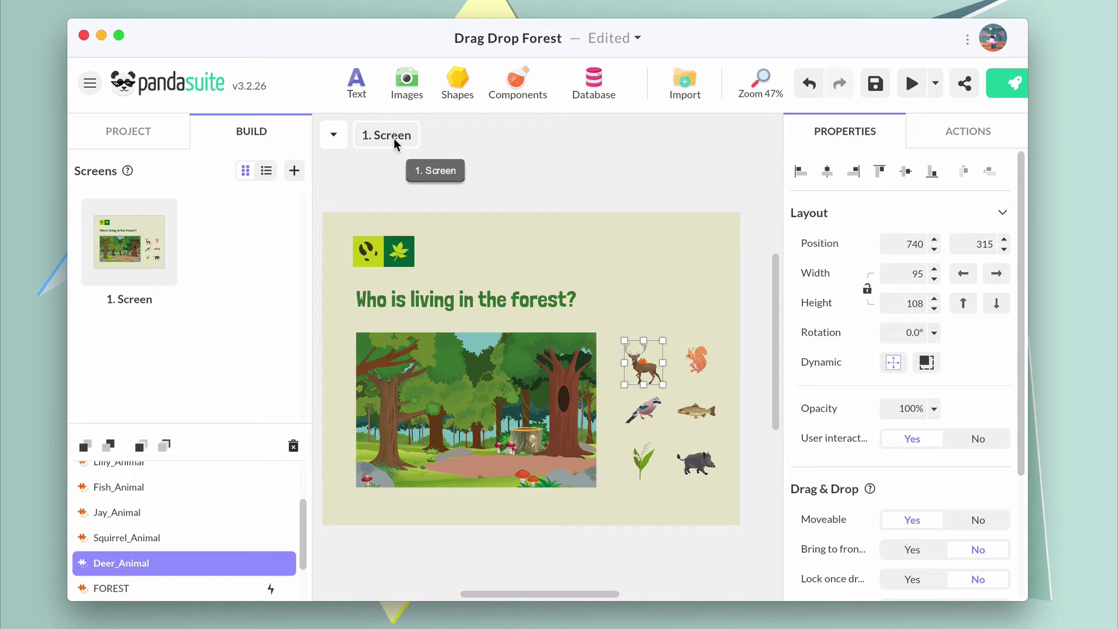
# Start a second interaction on the FOREST object with DROPPING Deer_Animal as its trigger and a component as its target.
pyautogui.click(453, 386)
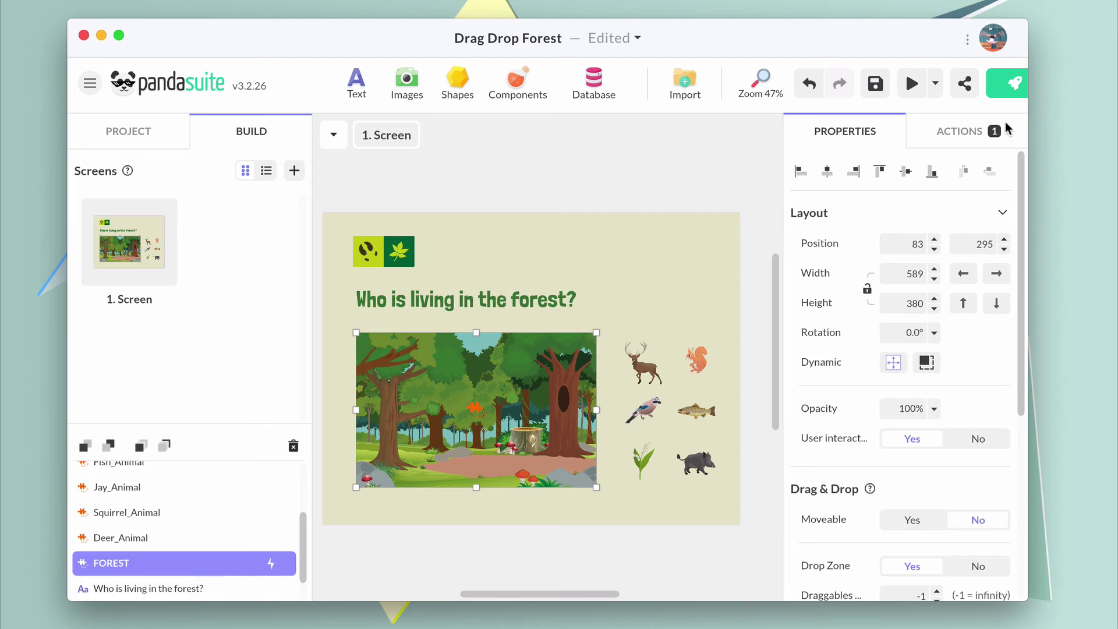
pyautogui.click(1009, 130)
pyautogui.click(1002, 170)
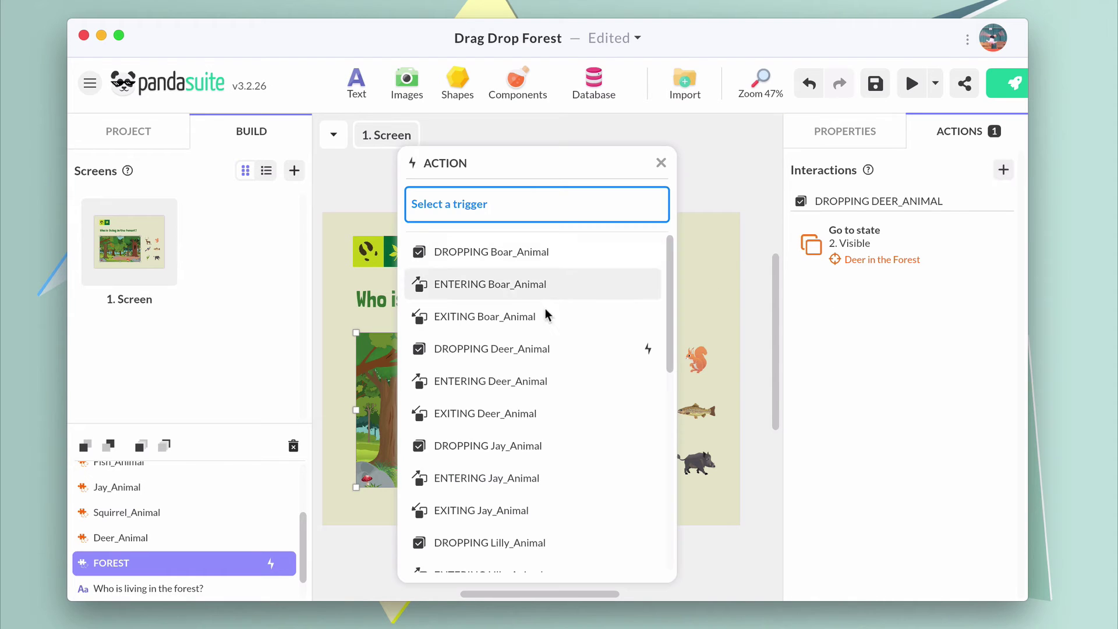
pyautogui.click(544, 352)
pyautogui.click(543, 355)
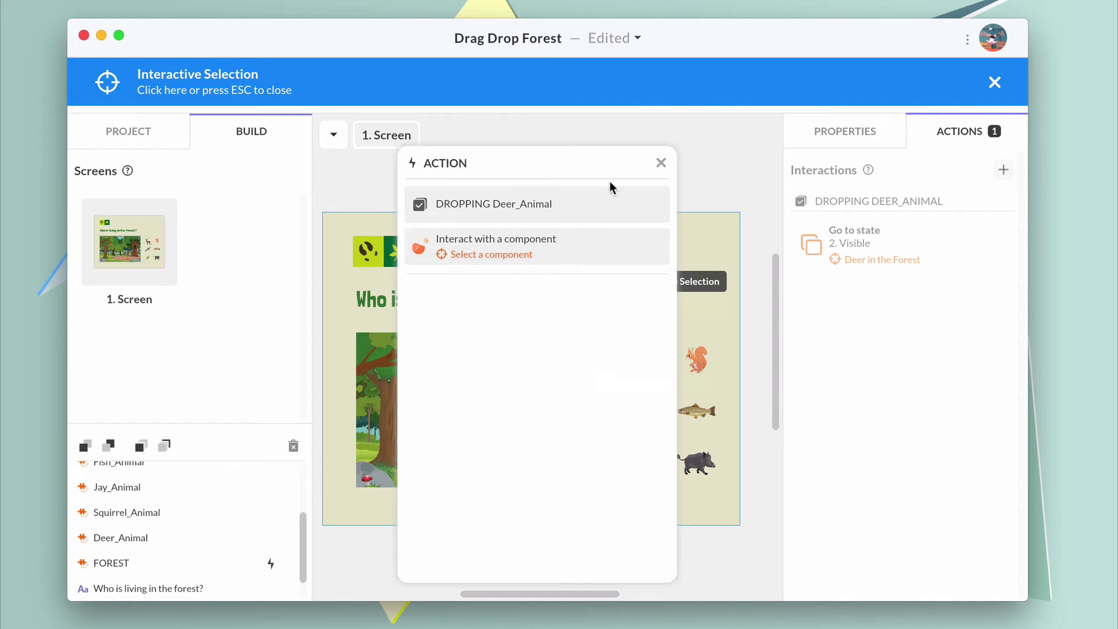
# Target the Deer multi-state inside Deer_Animal, choose its Hidden state for the interaction, and validate it.
pyautogui.moveTo(601, 162); pyautogui.dragTo(519, 163)
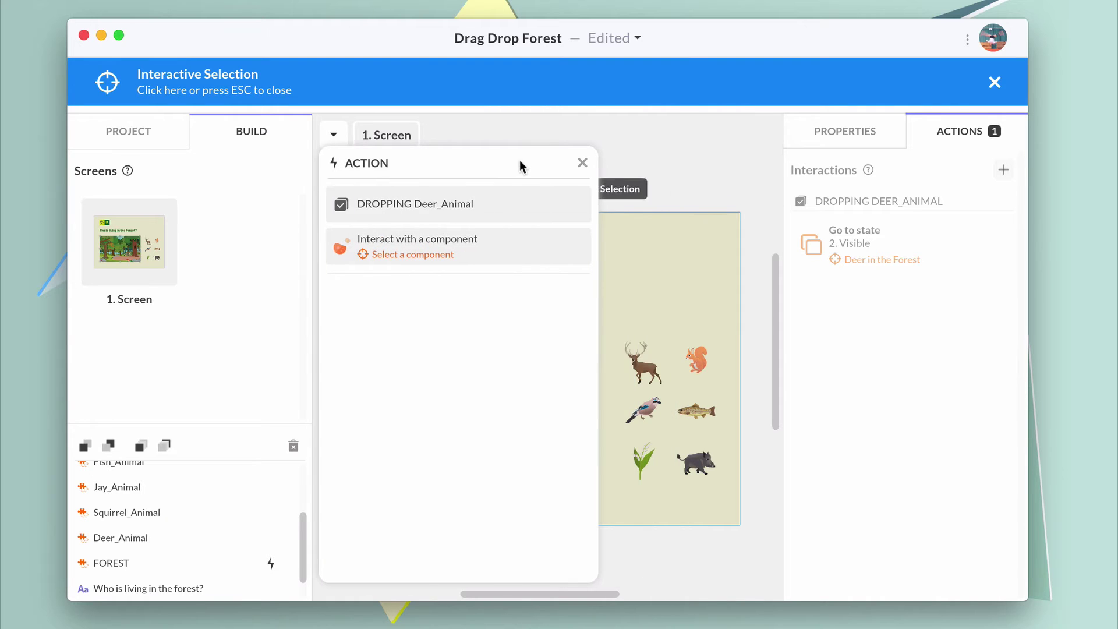
pyautogui.click(642, 365)
pyautogui.click(641, 371)
pyautogui.click(641, 370)
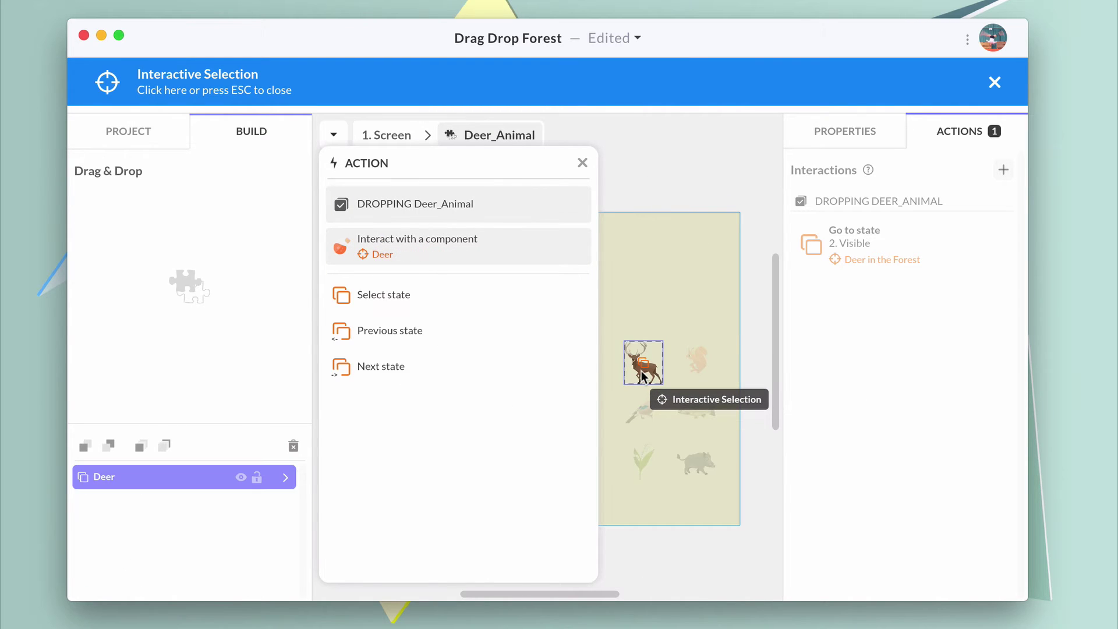
pyautogui.click(448, 297)
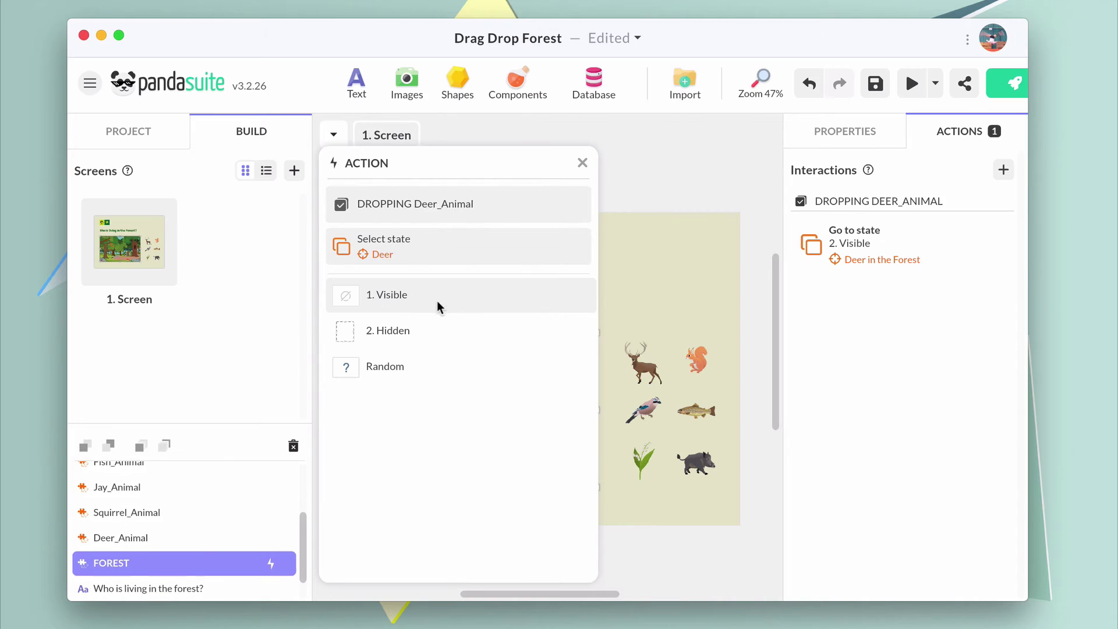
pyautogui.click(420, 339)
pyautogui.click(424, 557)
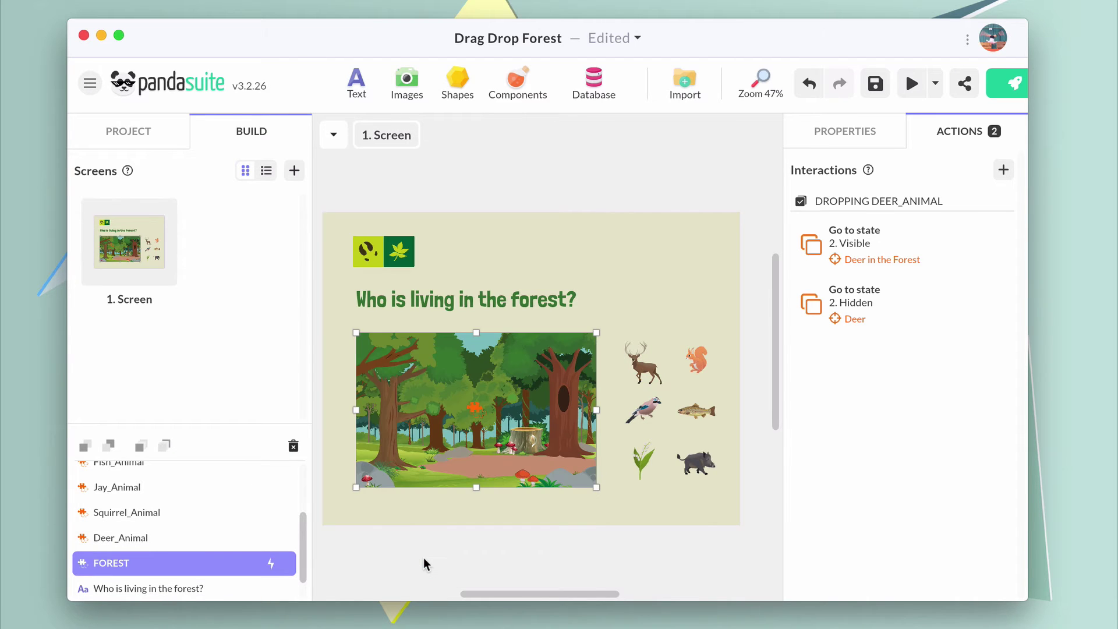
# Save the project, test dropping the deer onto the forest picture in the preview, and close the preview.
pyautogui.click(874, 84)
pyautogui.moveTo(685, 333); pyautogui.dragTo(469, 433)
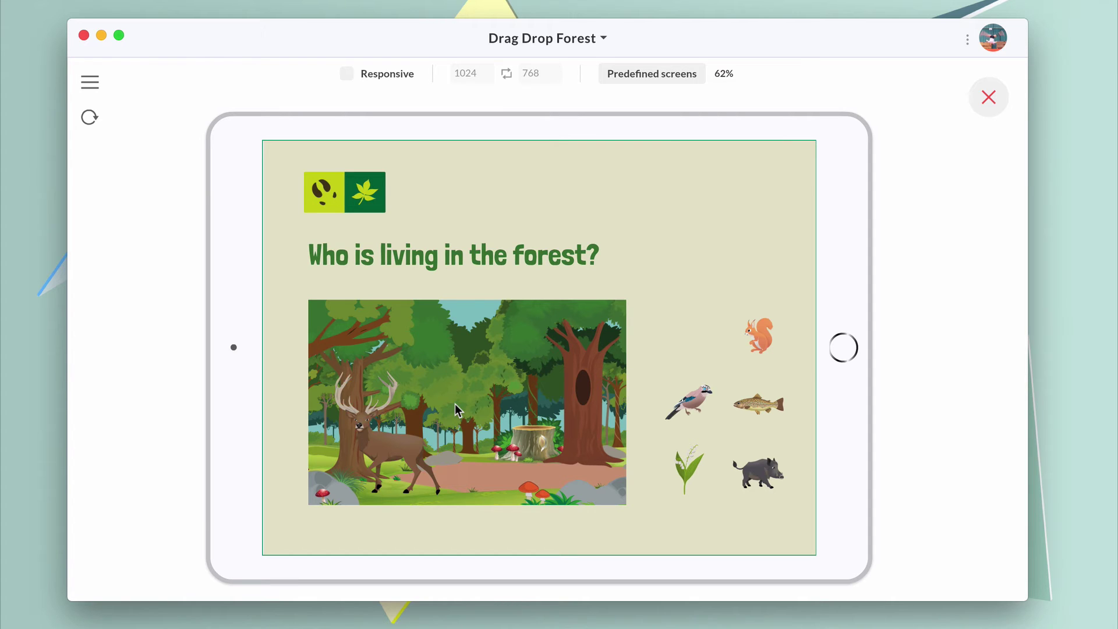
pyautogui.click(983, 95)
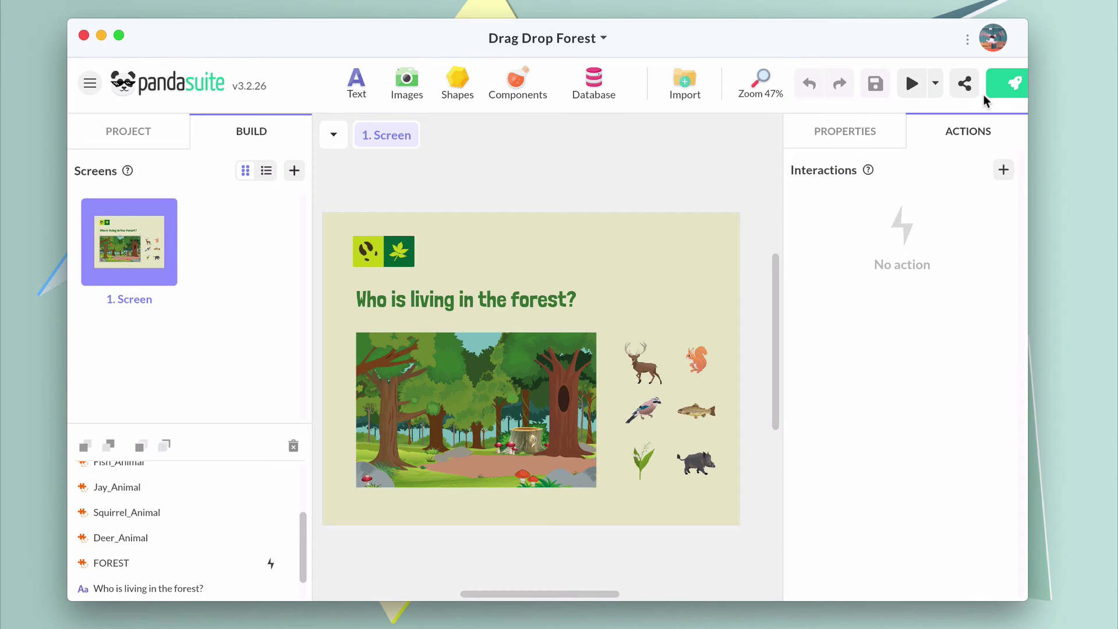
# Put the Écureuil.png image inside Squirrel_Animal into a new multi-state and name the multi-state Squirrel.
pyautogui.click(696, 370)
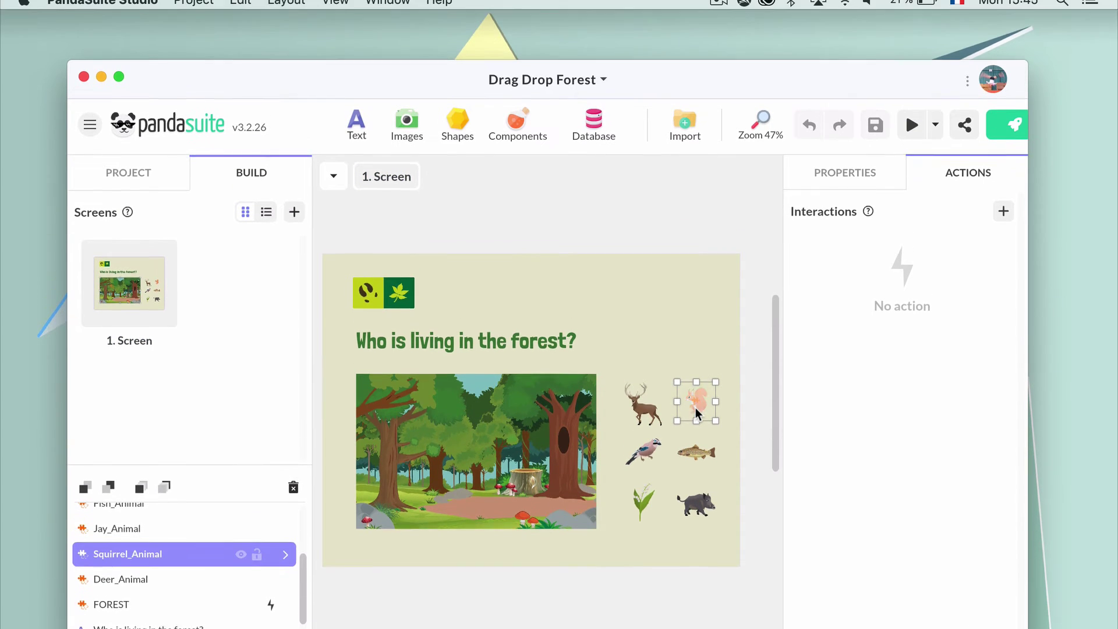
pyautogui.doubleClick(696, 367)
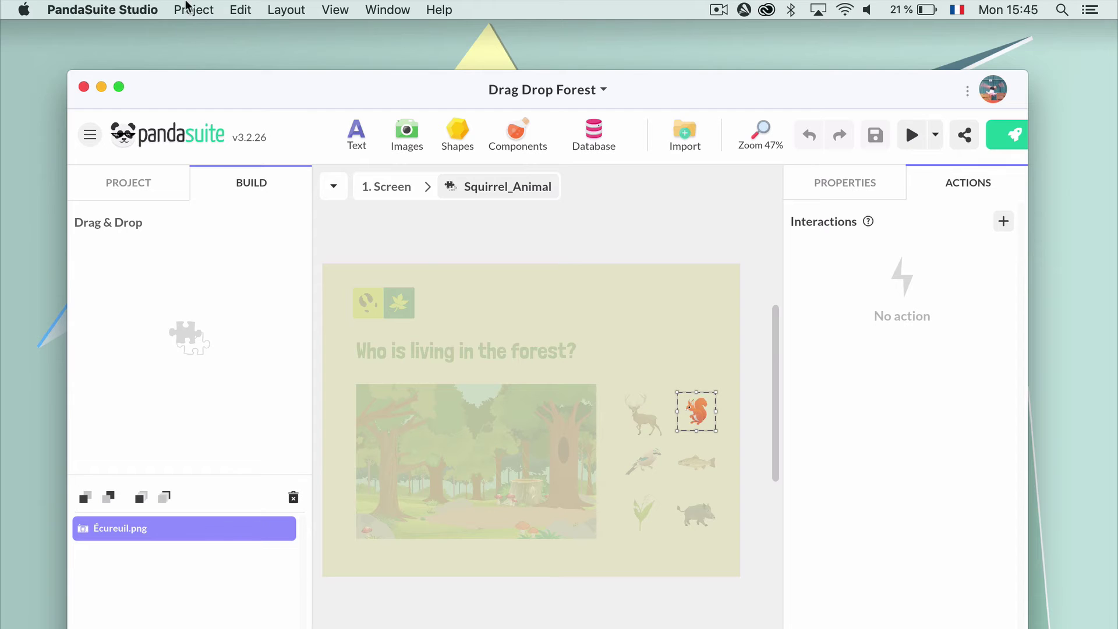
pyautogui.click(284, 9)
pyautogui.click(307, 74)
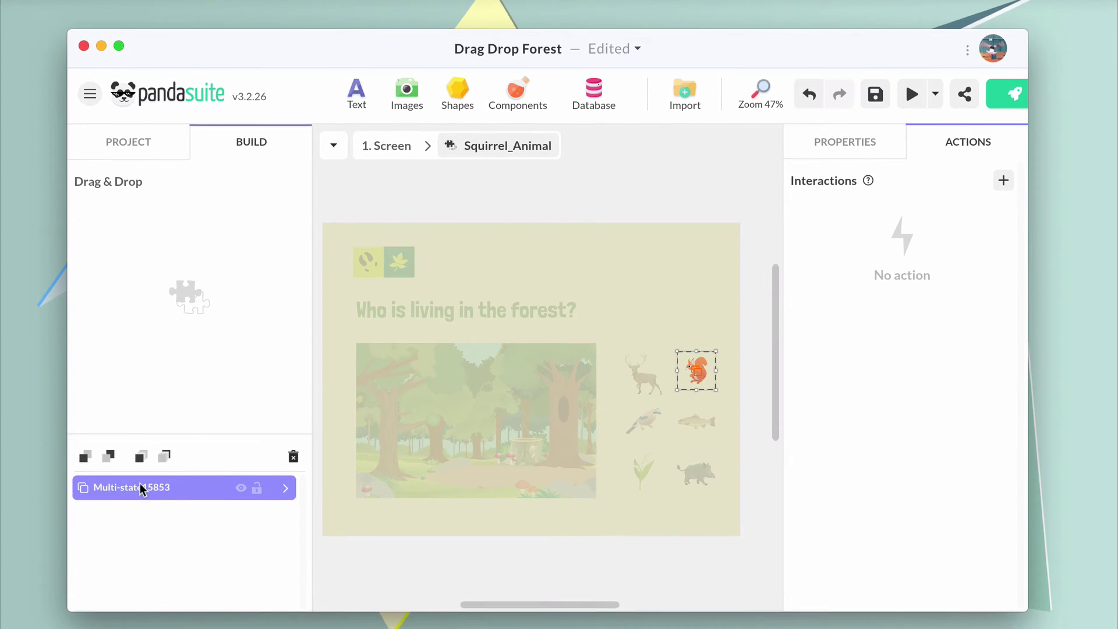
pyautogui.doubleClick(141, 487)
pyautogui.write('Squirrel')
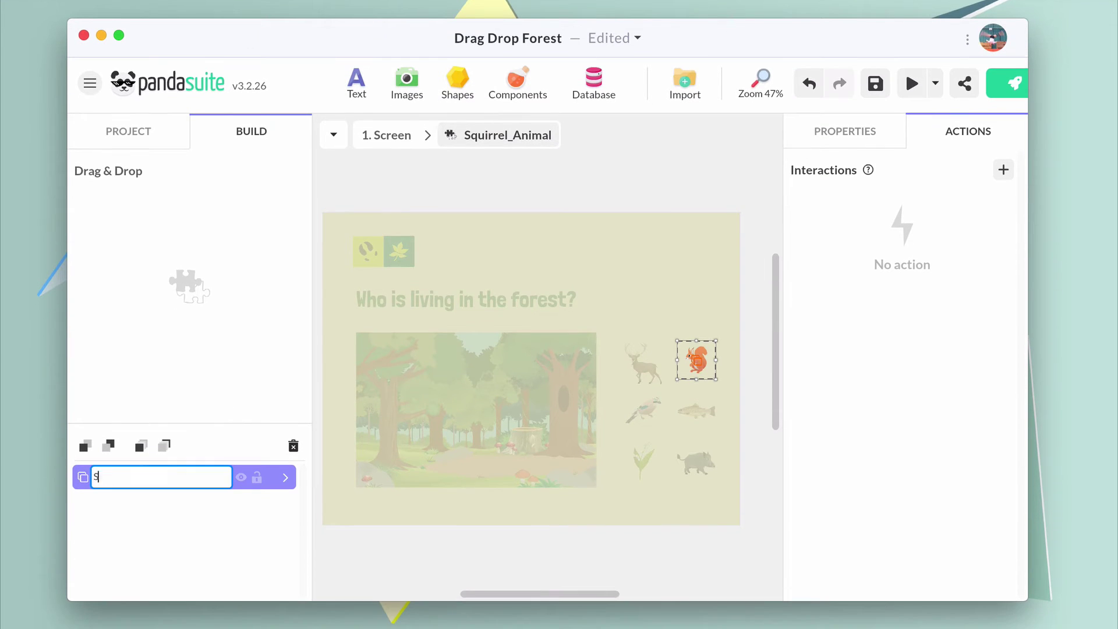
pyautogui.press('Return')
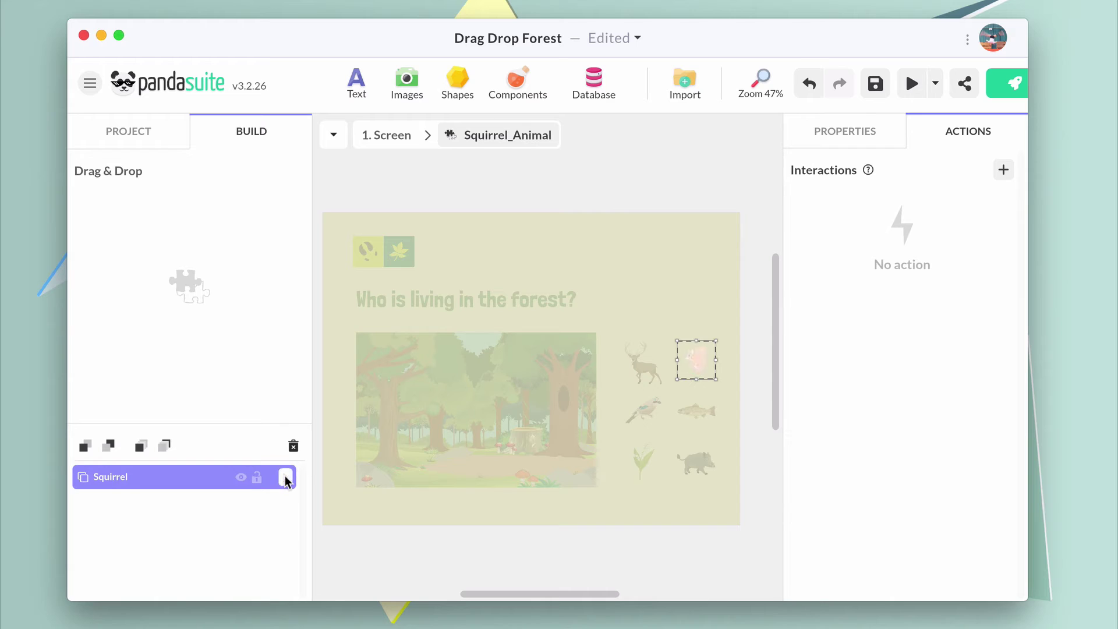
# Rename the Squirrel multi-state's first state to Visible, then add a second state named Hidden.
pyautogui.click(285, 480)
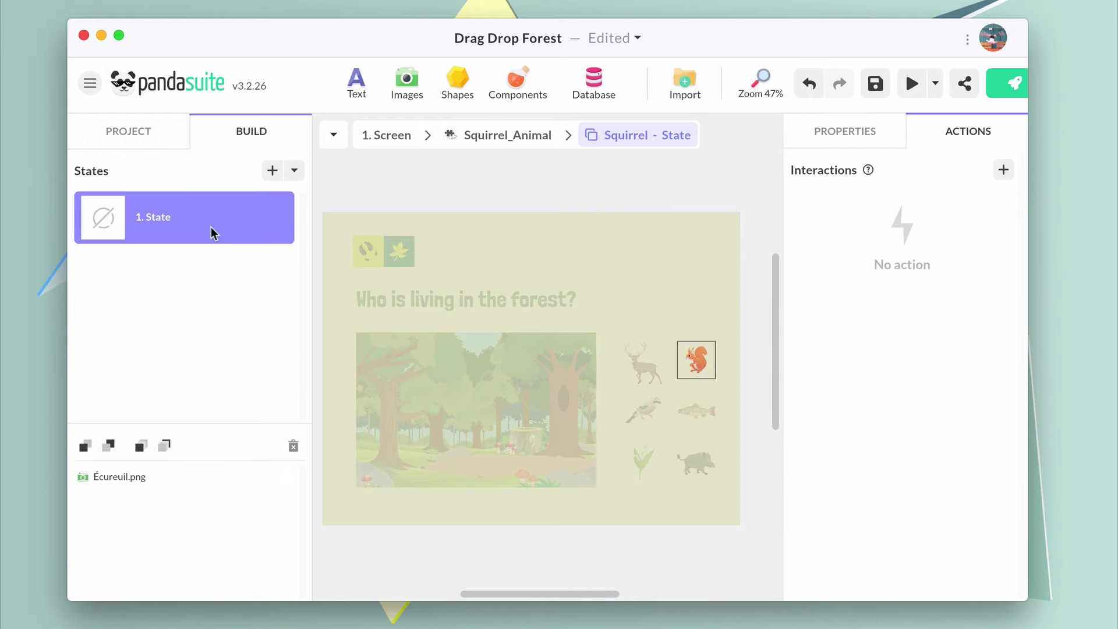
pyautogui.doubleClick(164, 217)
pyautogui.write('Visible')
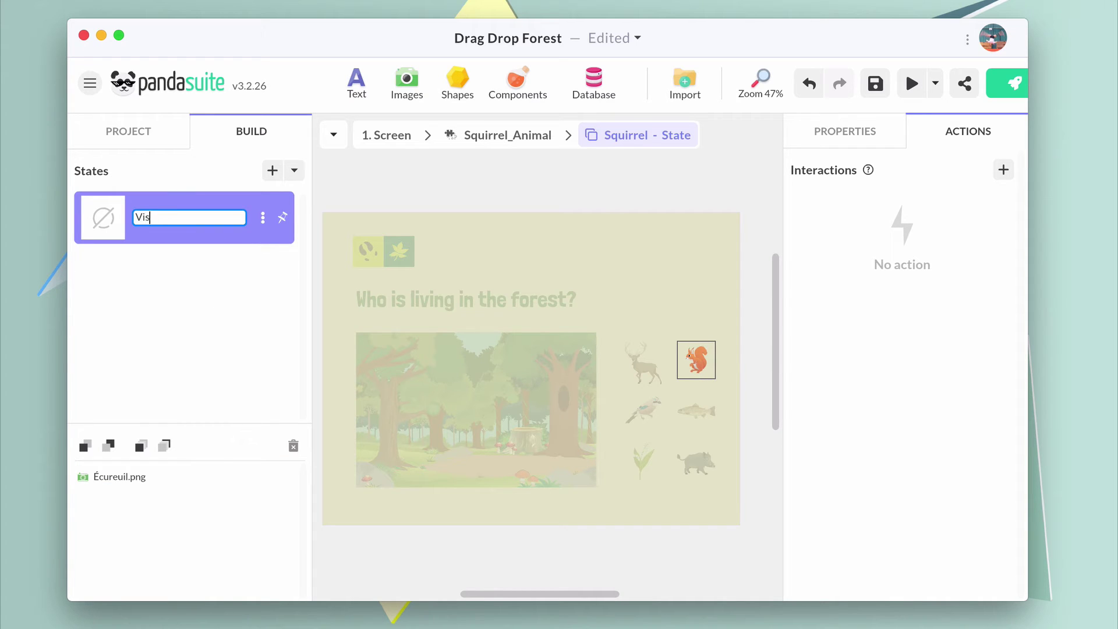
pyautogui.press('Return')
pyautogui.click(272, 171)
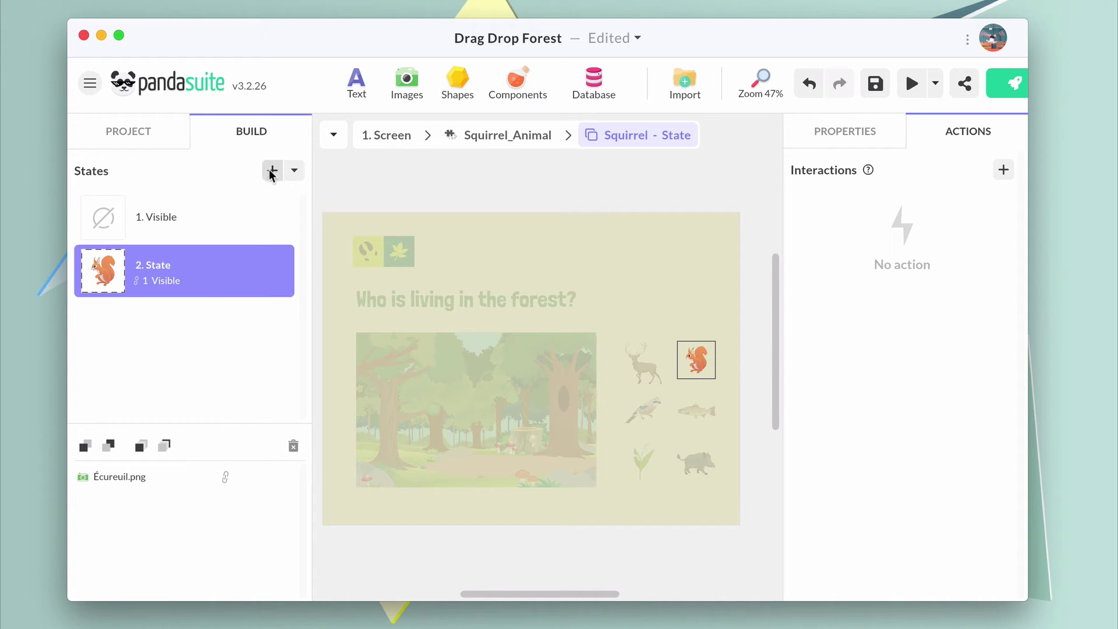
pyautogui.doubleClick(158, 264)
pyautogui.write('Hide')
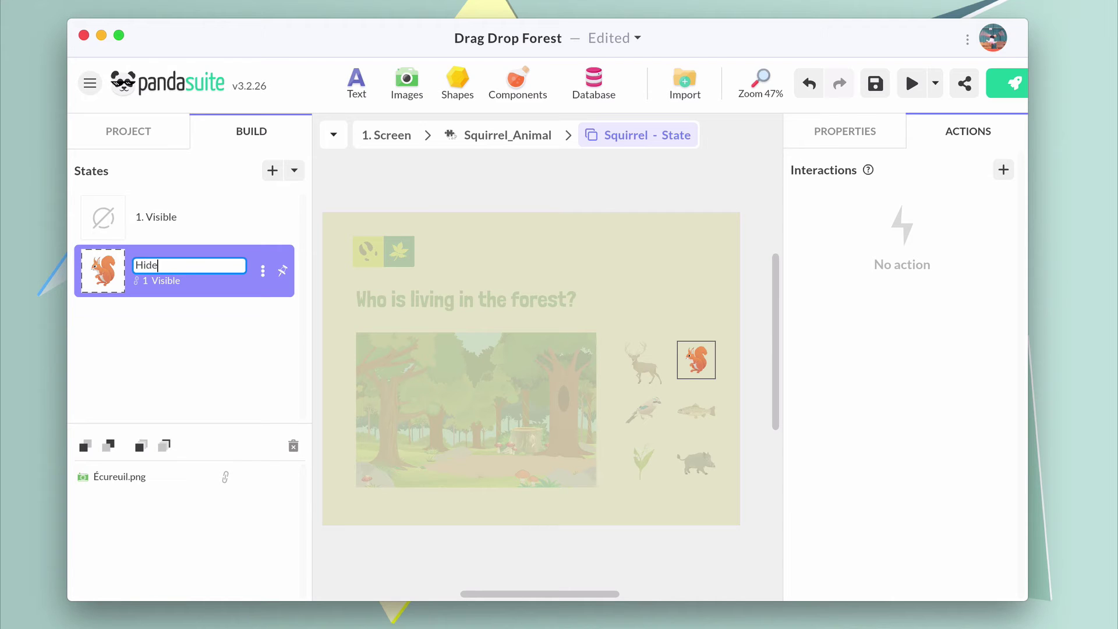
pyautogui.write('den')
pyautogui.press('Return')
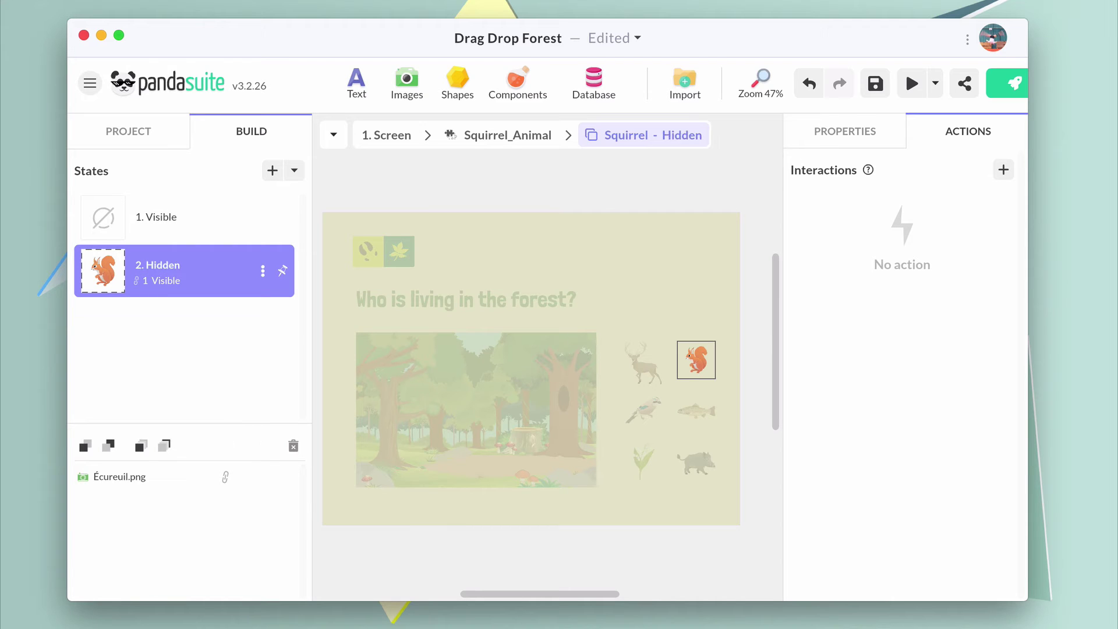
# Set the Écureuil.png image's opacity to 0% in the Hidden state and return to the main screen.
pyautogui.click(837, 131)
pyautogui.click(693, 367)
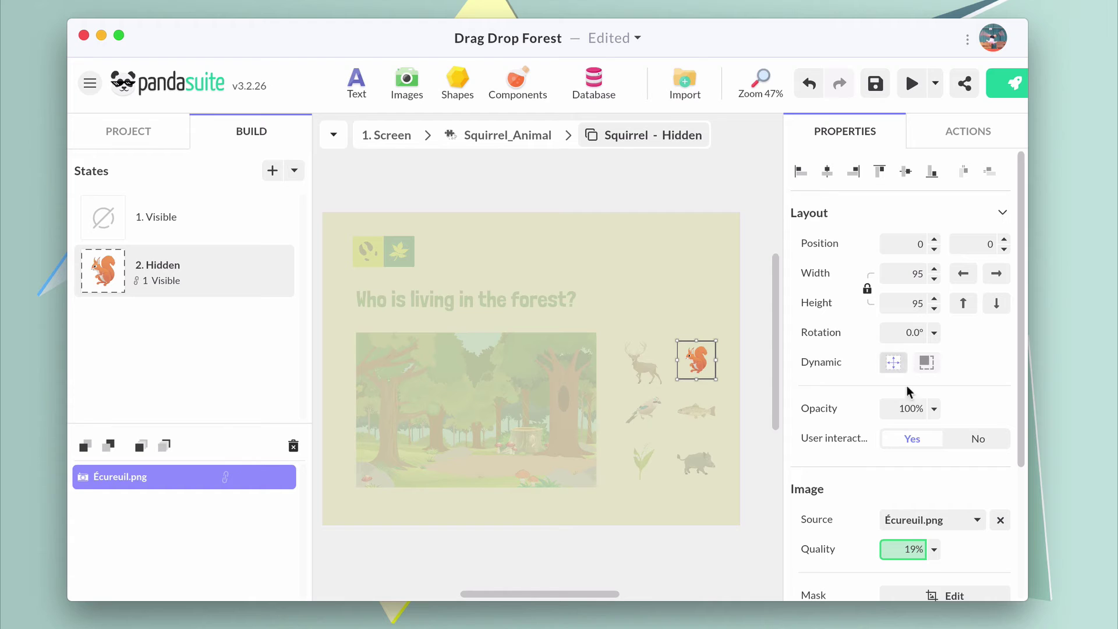
pyautogui.click(933, 408)
pyautogui.click(914, 430)
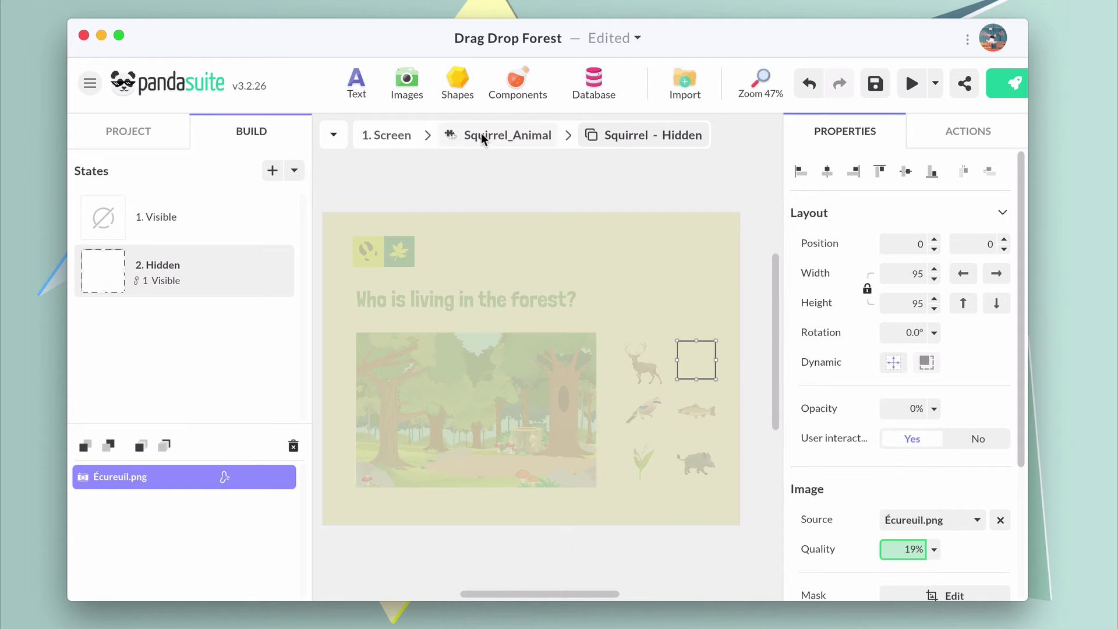
pyautogui.click(481, 133)
pyautogui.click(394, 134)
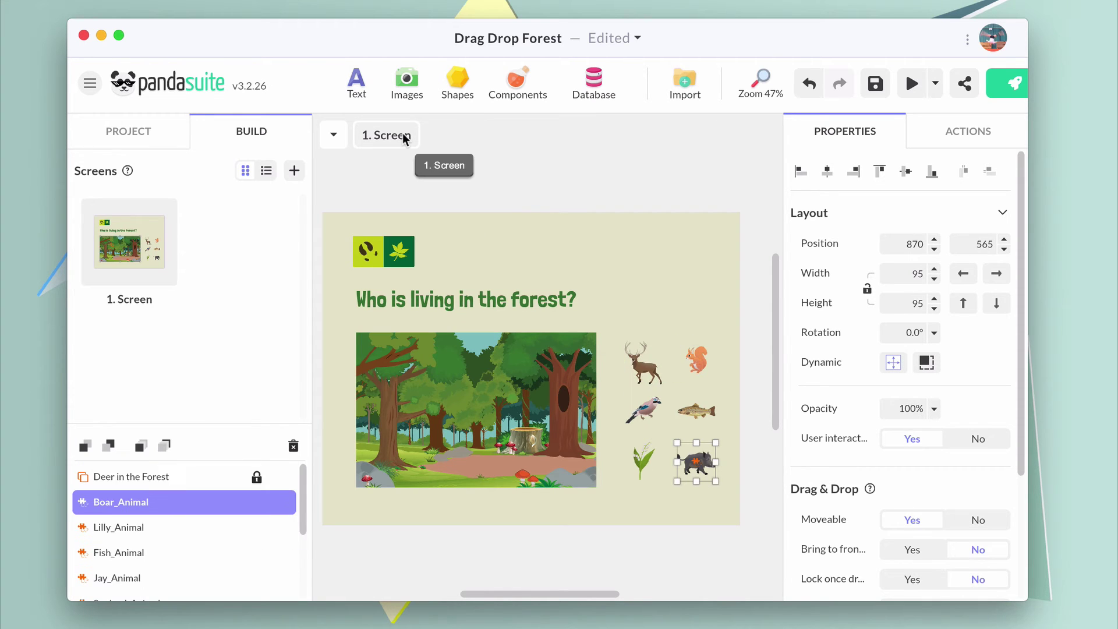
# Unlock and duplicate the Deer in the Forest multi-state, and rename the copy Squirrel in the Forest.
pyautogui.click(441, 424)
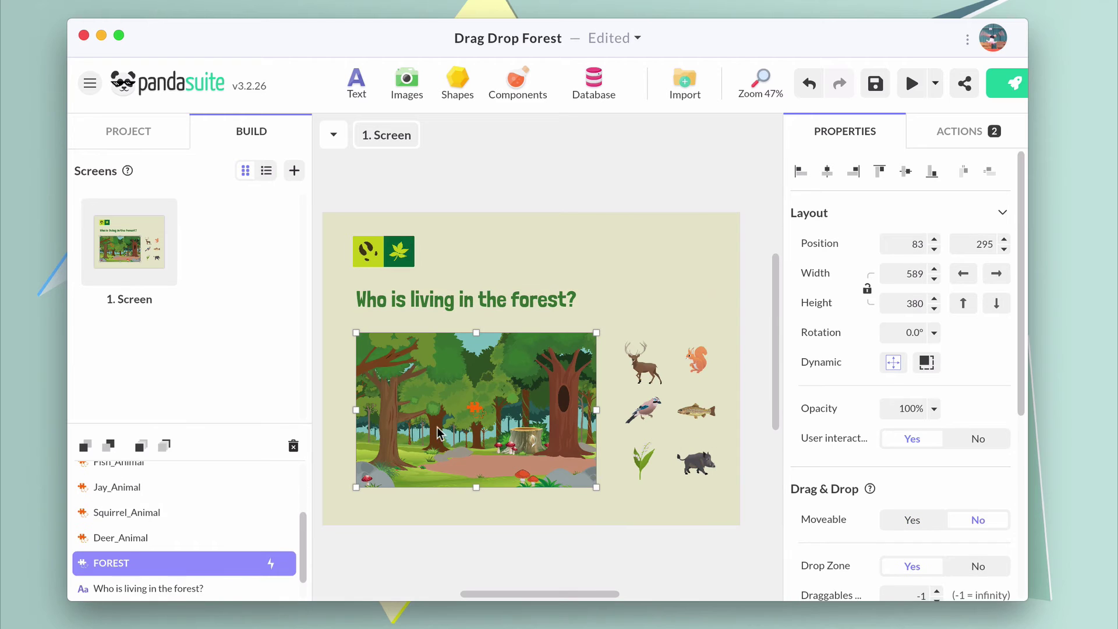
pyautogui.scroll(3, 172, 515)
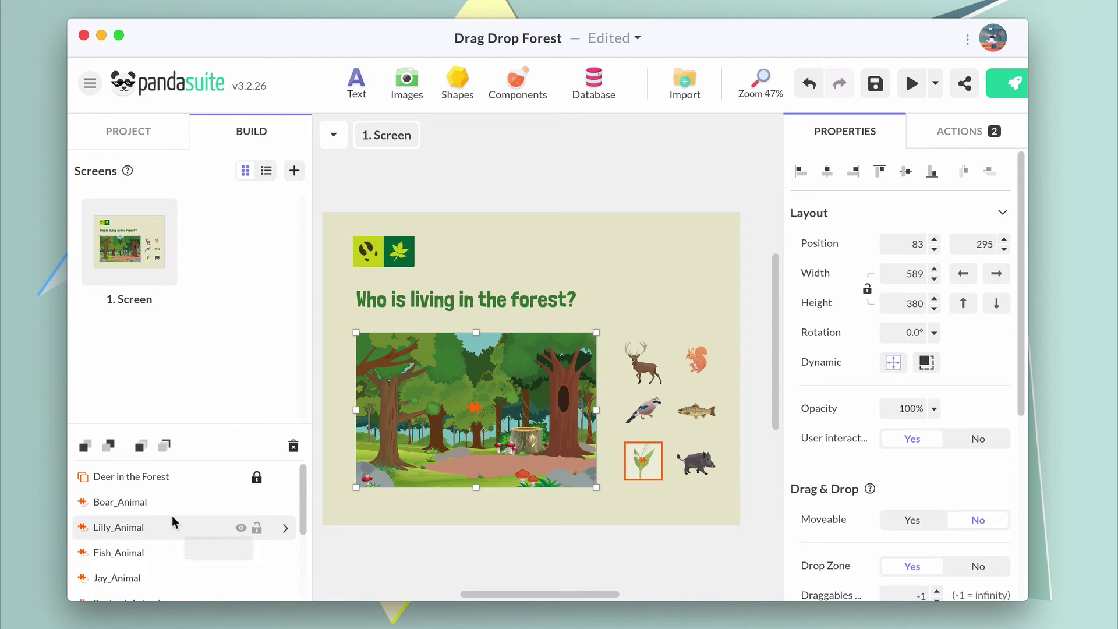
pyautogui.click(257, 478)
pyautogui.click(192, 475)
pyautogui.press('super+d')
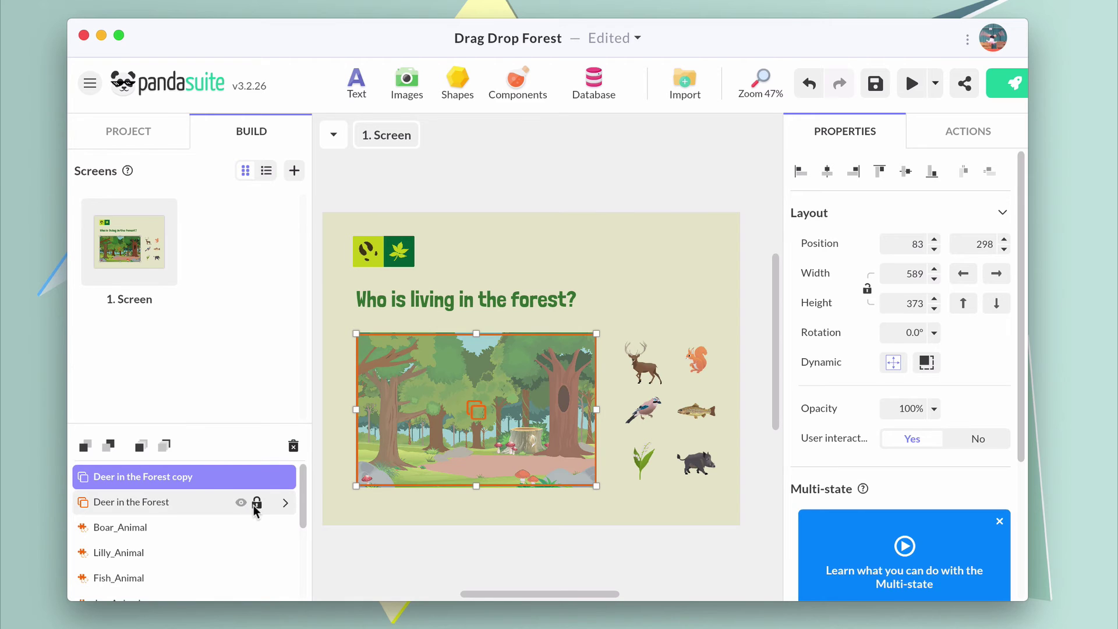
pyautogui.doubleClick(183, 477)
pyautogui.write('Squirrel in the Forest')
pyautogui.press('Return')
# Delete the deer image from the Visible state of Squirrel in the Forest.
pyautogui.click(285, 477)
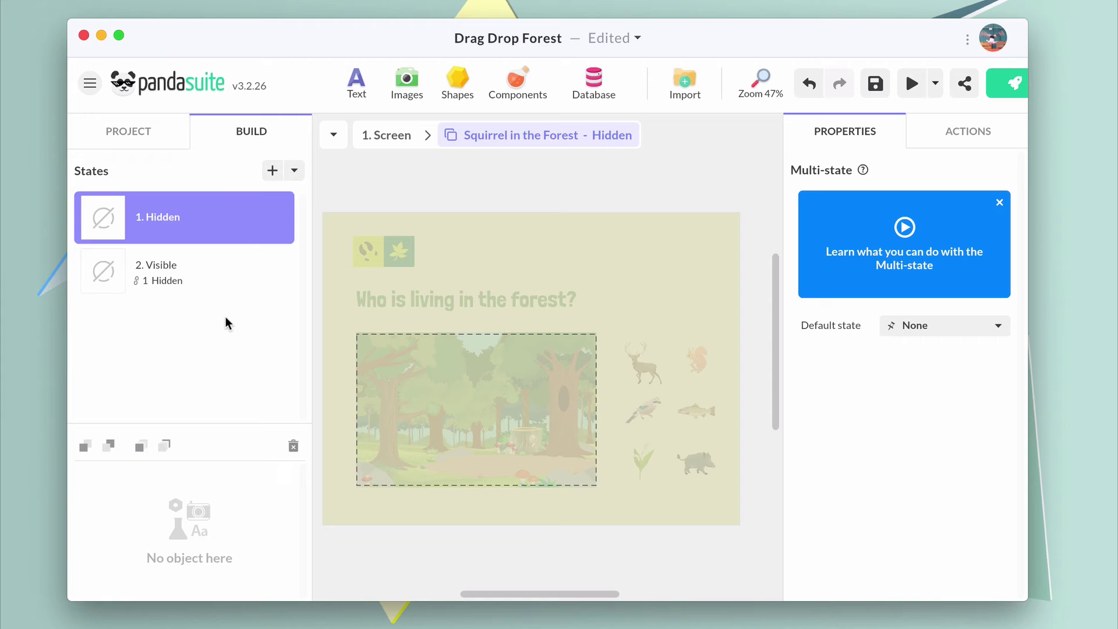
pyautogui.click(204, 266)
pyautogui.click(431, 438)
pyautogui.press('Delete')
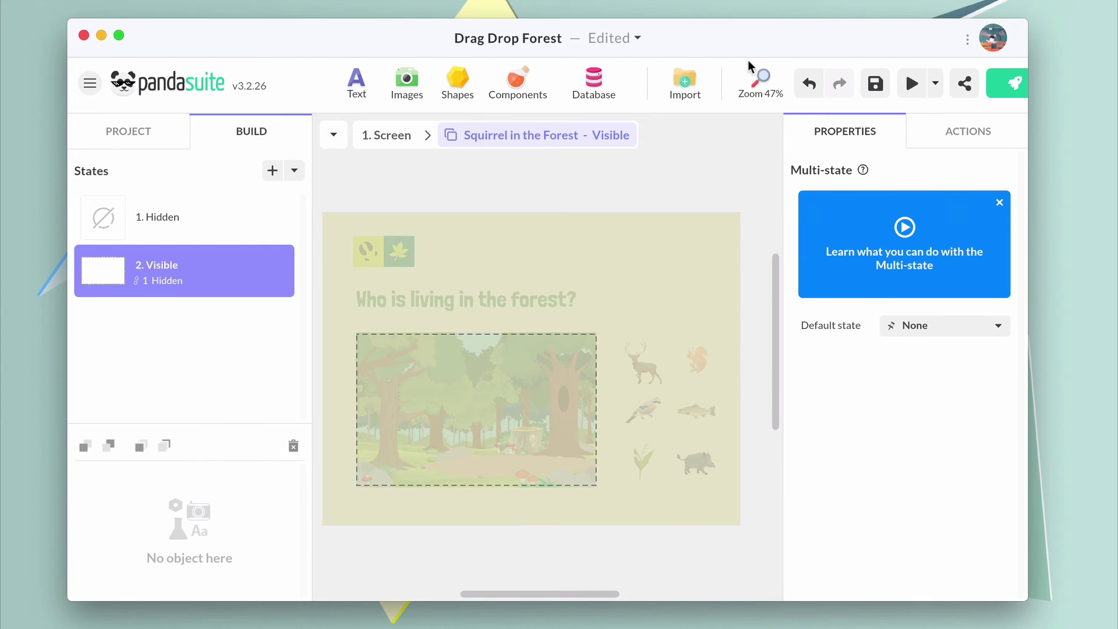
# Add Écureuil.png to that Visible state, shrink and place it over the large tree's hollow, and return to the main screen.
pyautogui.click(684, 84)
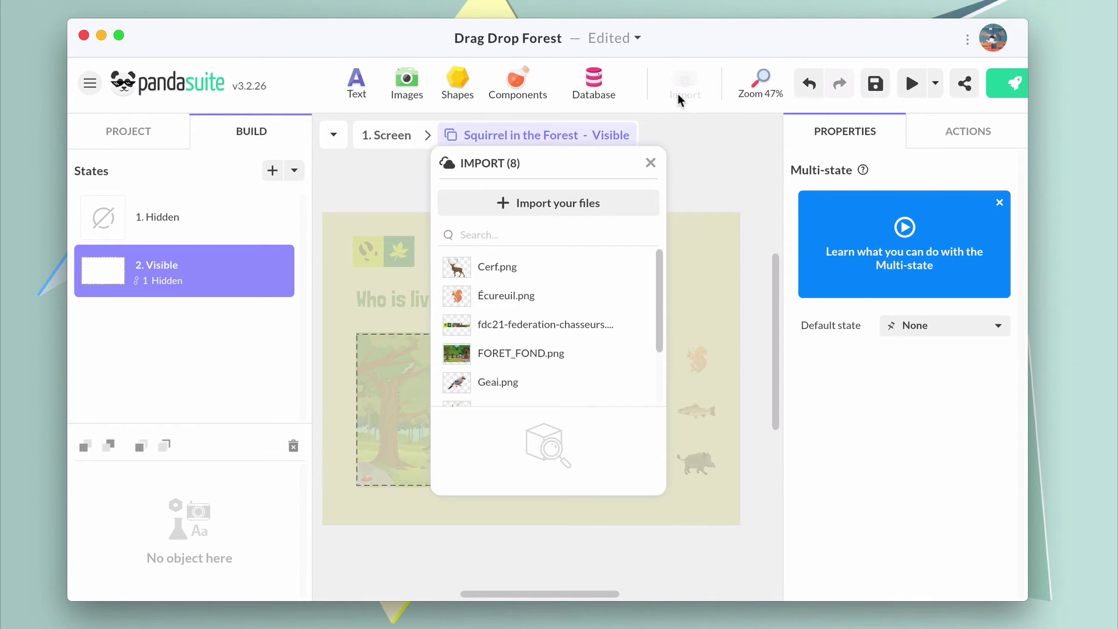
pyautogui.doubleClick(453, 298)
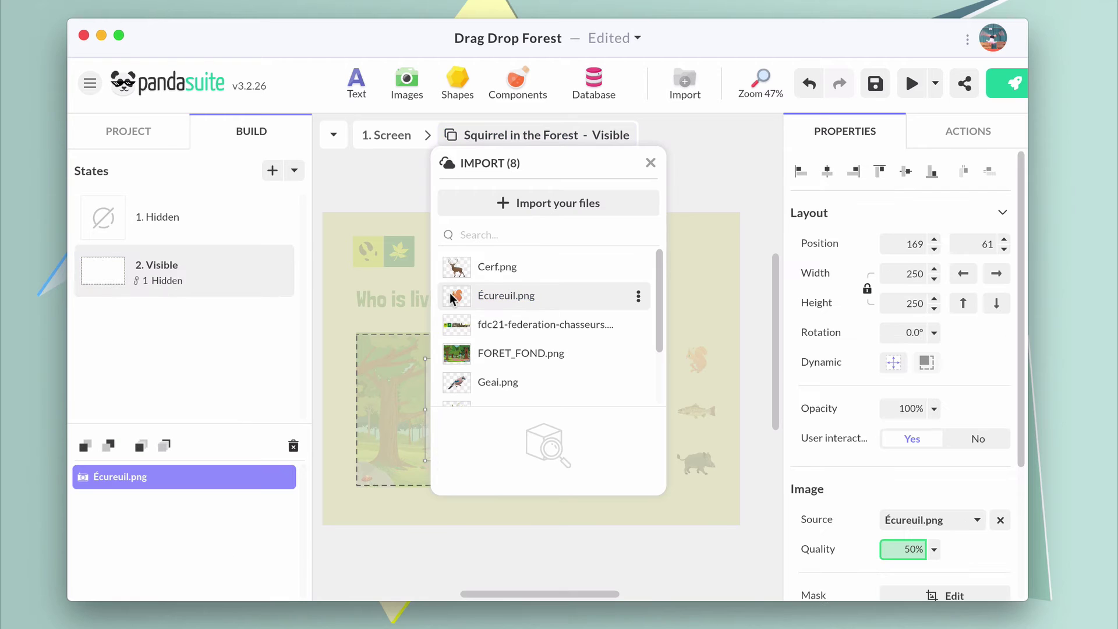
pyautogui.click(650, 163)
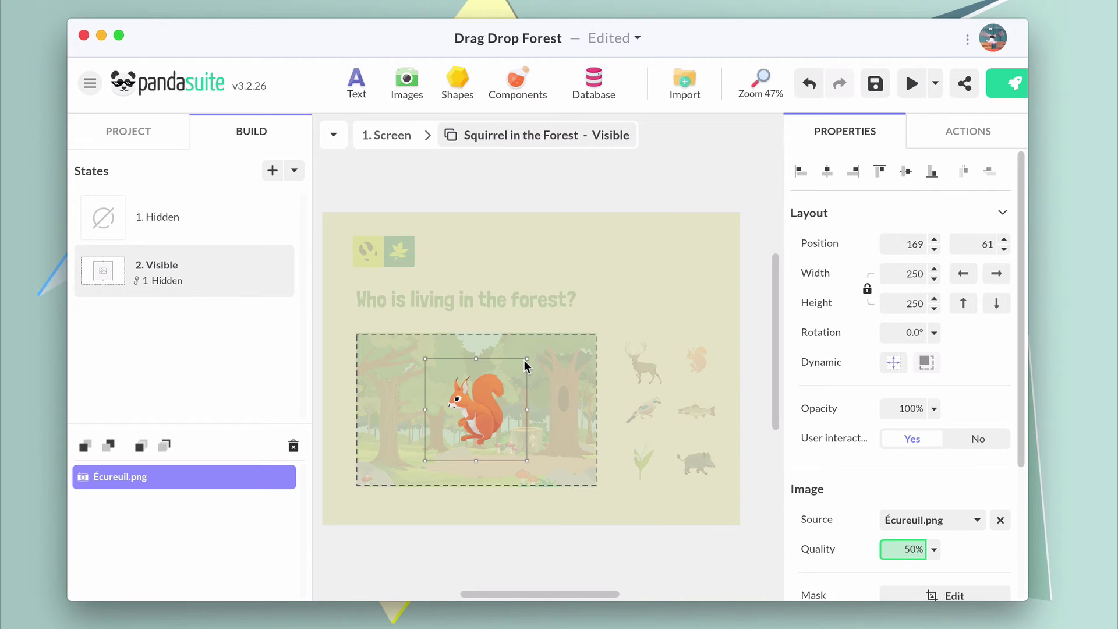
pyautogui.moveTo(527, 359); pyautogui.dragTo(568, 396)
pyautogui.click(398, 136)
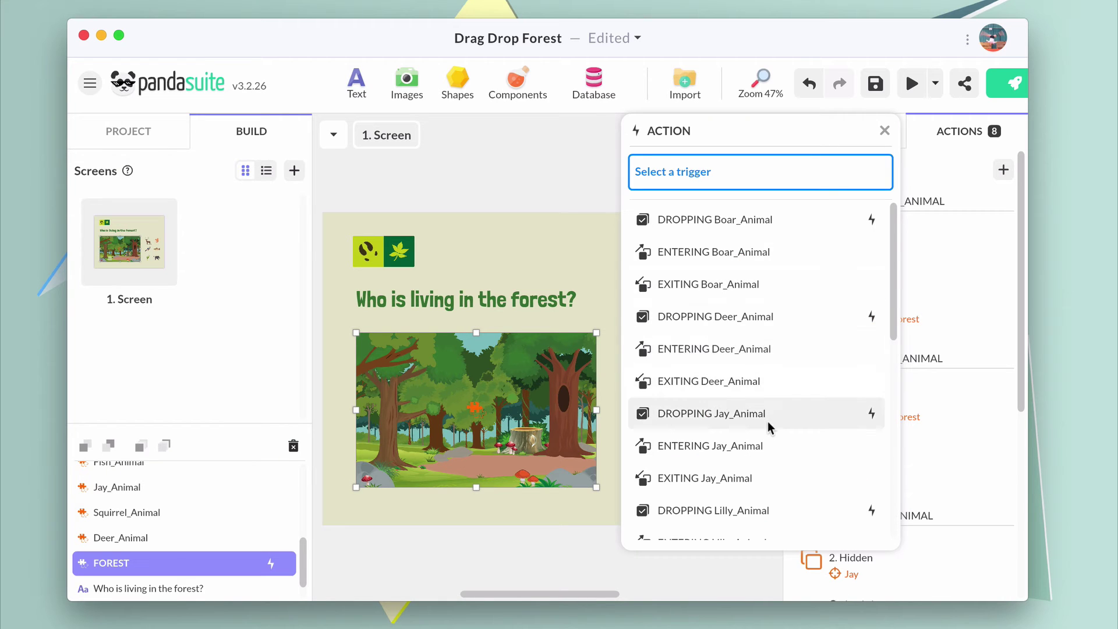
# Add an interaction on FOREST so DROPPING Squirrel_Animal sends the Squirrel multi-state inside Squirrel_Animal to its Hidden state.
pyautogui.scroll(-5, 767, 421)
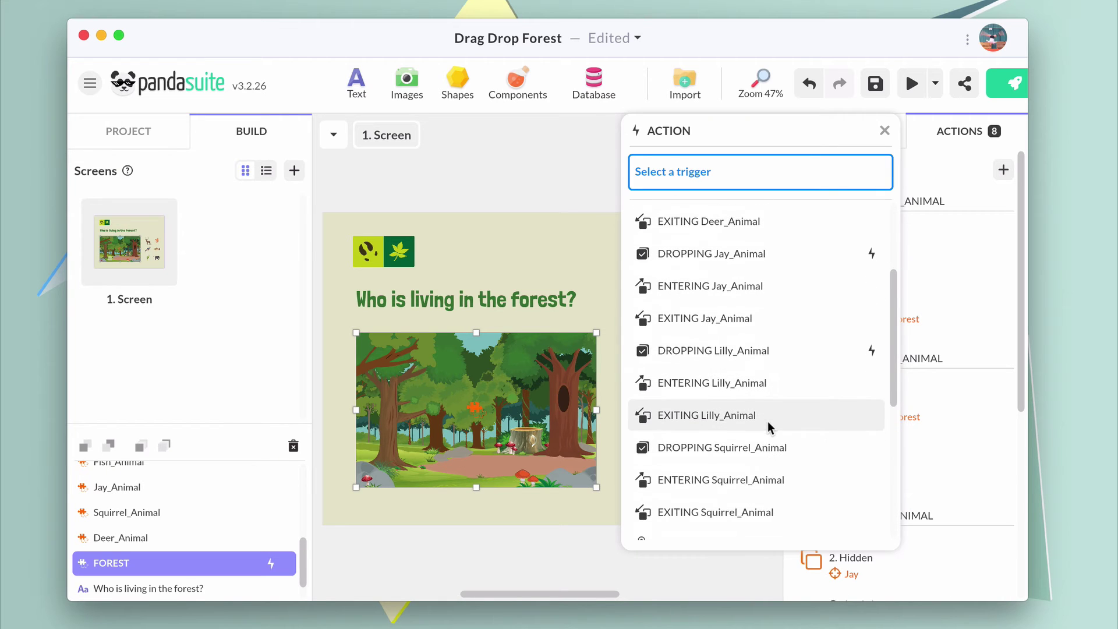
pyautogui.click(797, 447)
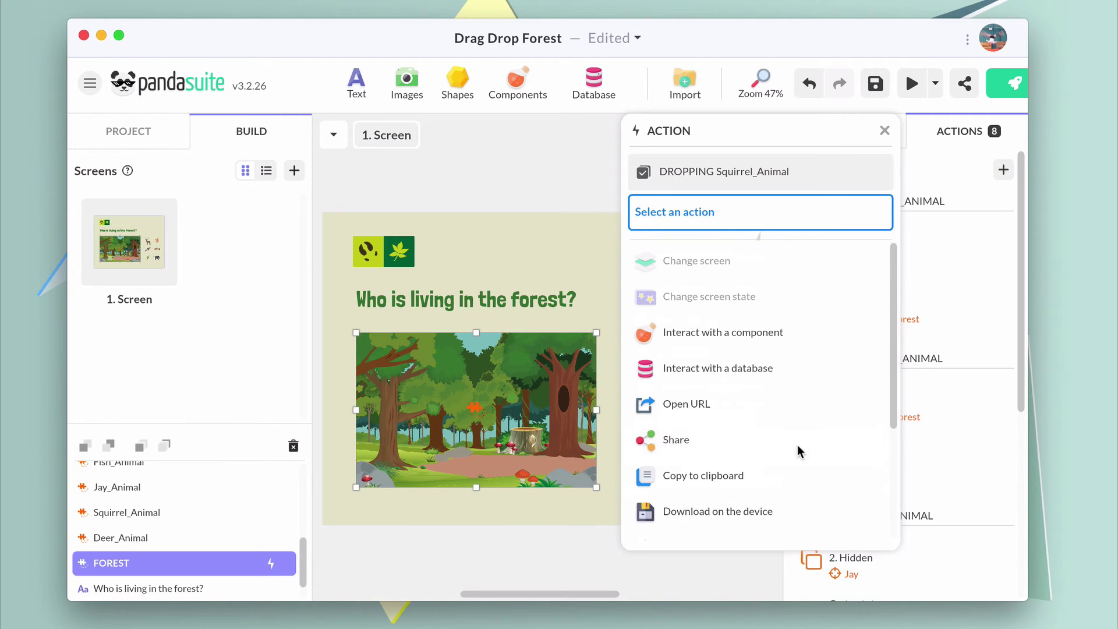
pyautogui.click(774, 331)
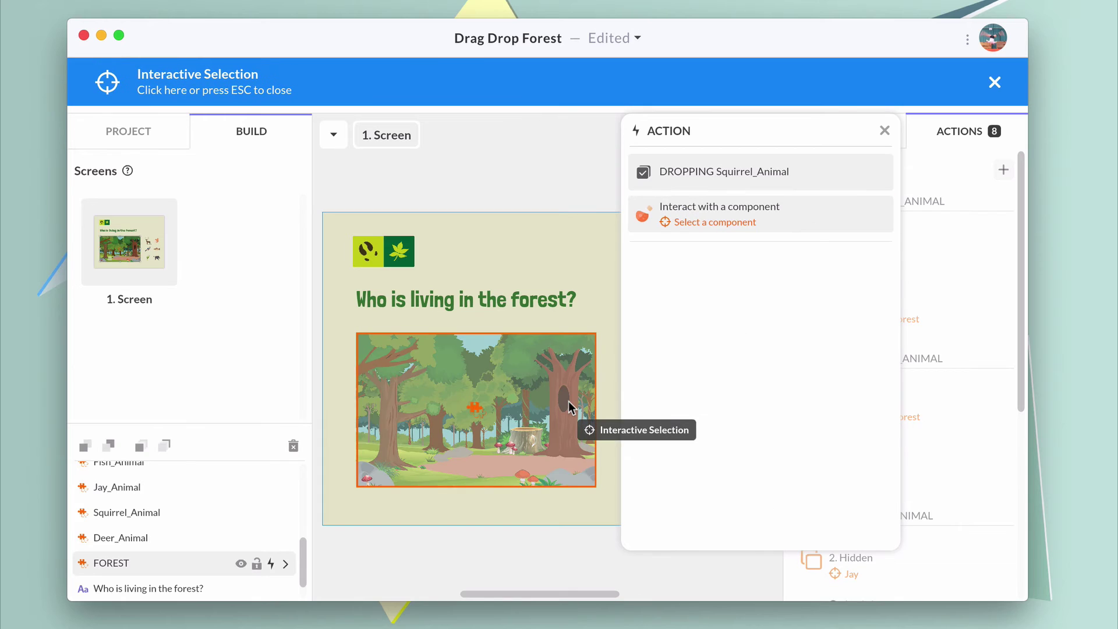
pyautogui.click(278, 515)
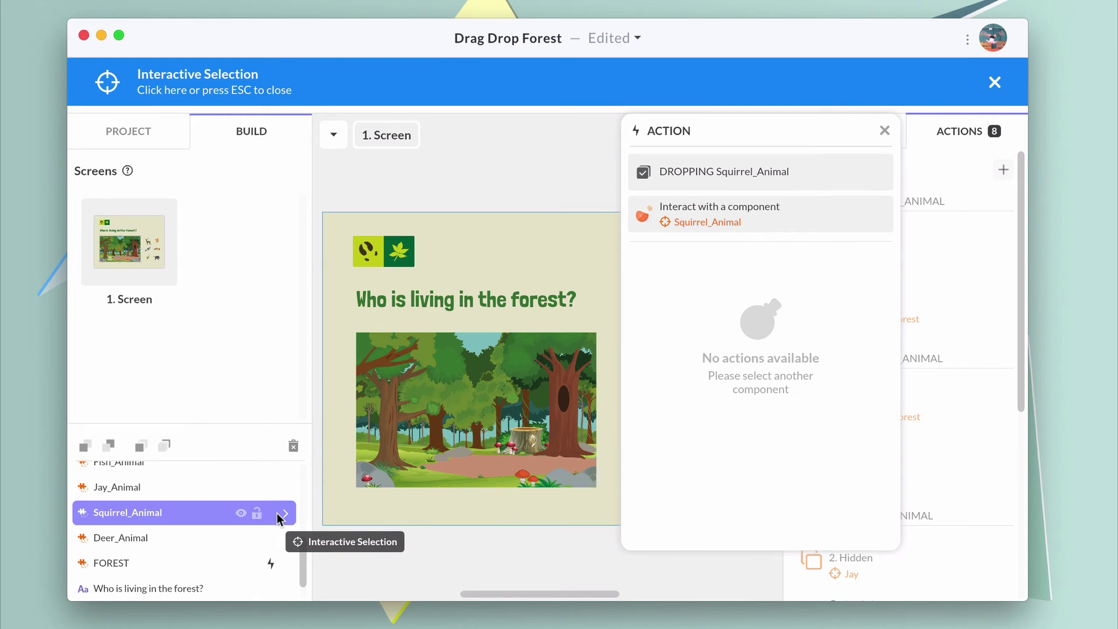
pyautogui.click(286, 512)
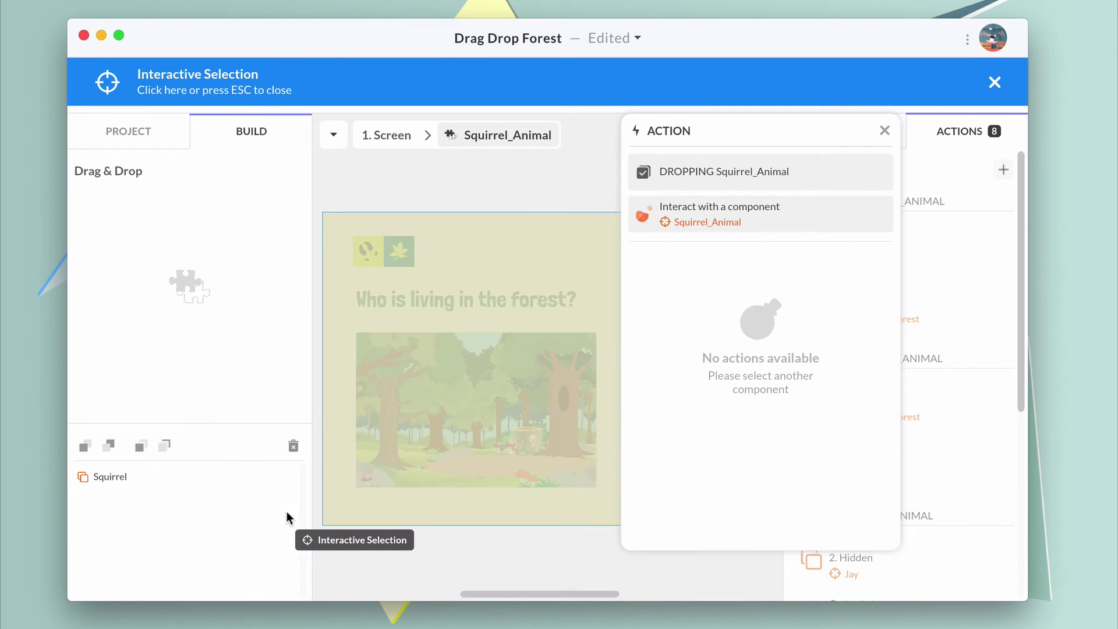
pyautogui.click(163, 487)
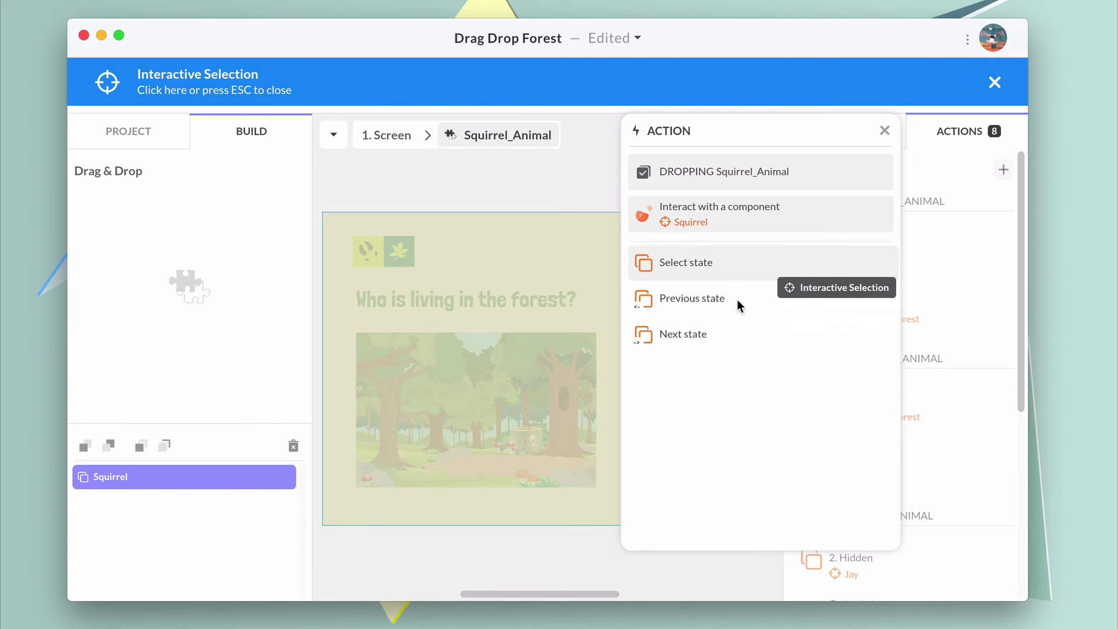
pyautogui.click(737, 274)
pyautogui.click(741, 291)
pyautogui.click(740, 525)
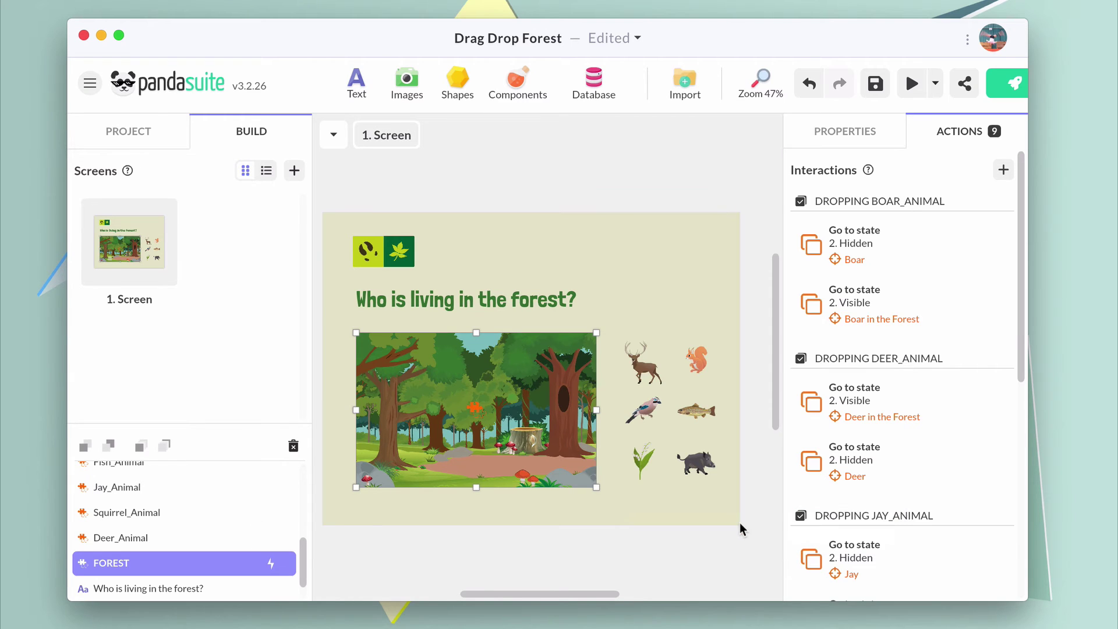
# Add a second DROPPING Squirrel_Animal interaction on FOREST that sends Squirrel in the Forest to its Visible state.
pyautogui.click(1003, 170)
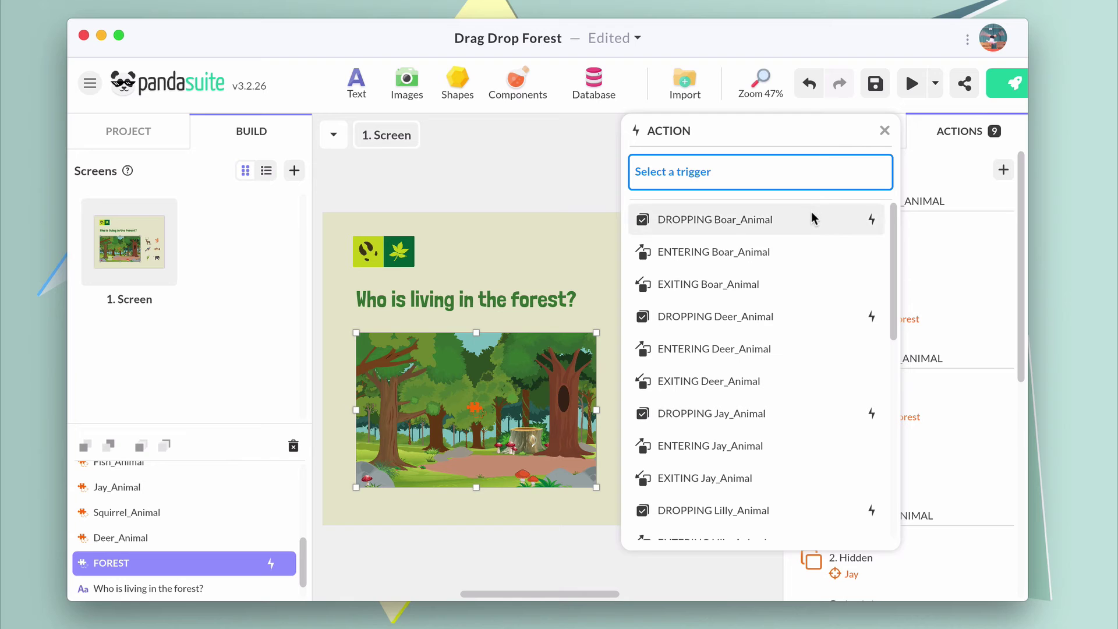
pyautogui.scroll(-5, 745, 445)
pyautogui.click(758, 296)
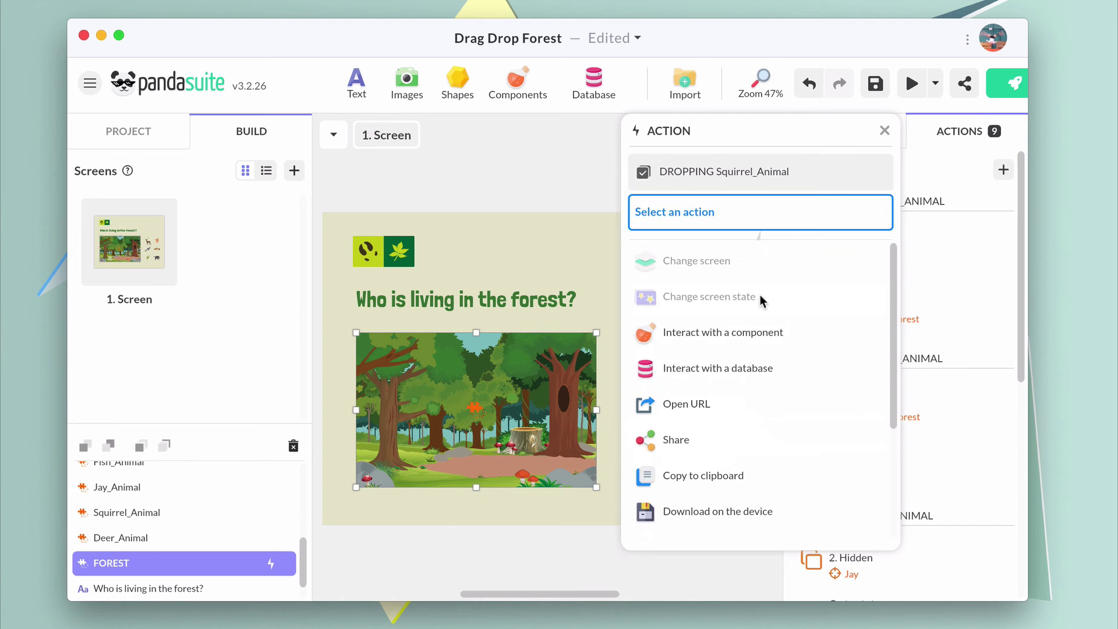
pyautogui.click(744, 333)
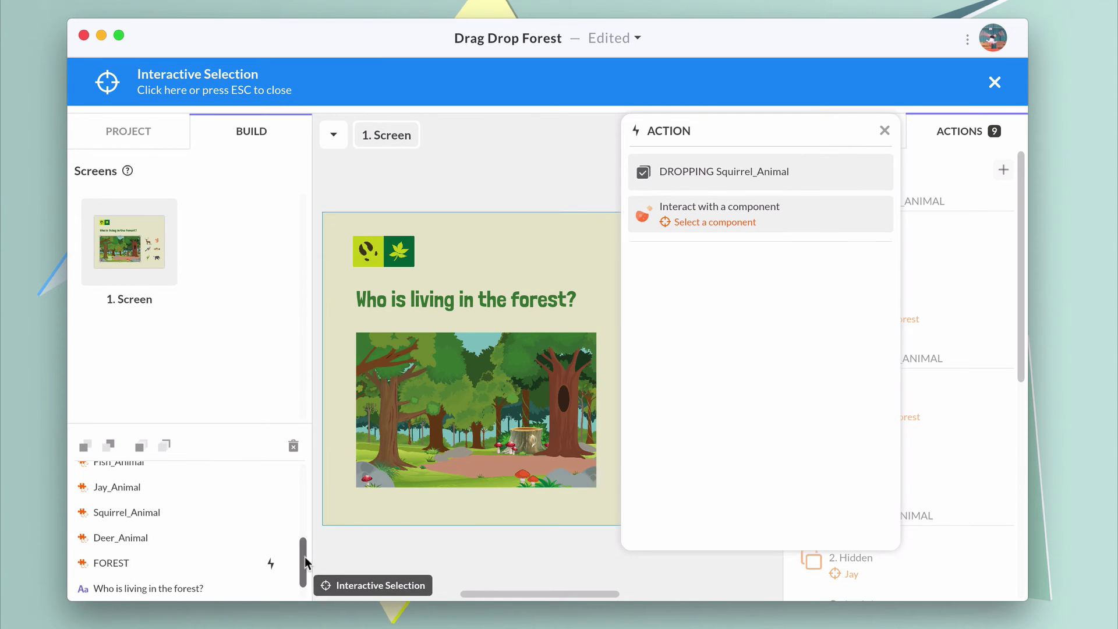
pyautogui.moveTo(305, 556); pyautogui.dragTo(306, 478)
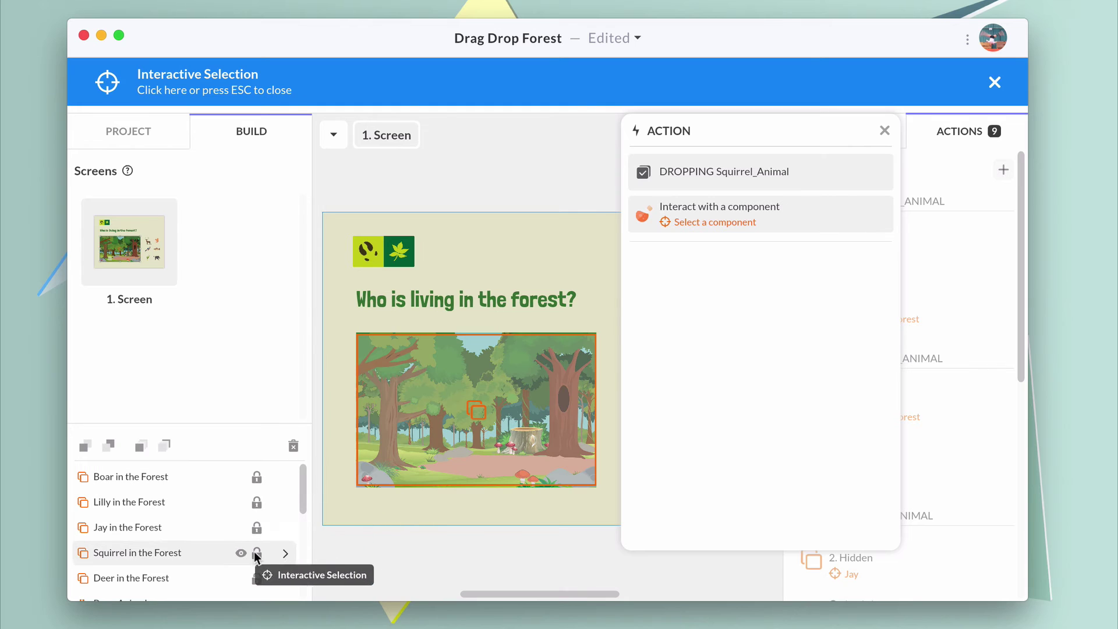
pyautogui.click(283, 551)
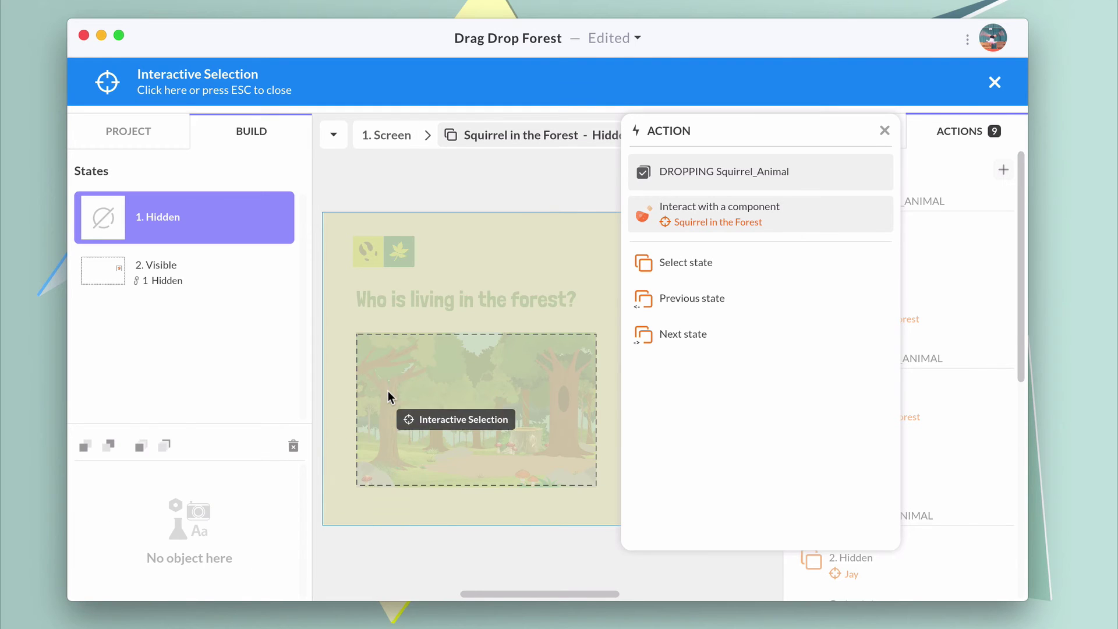
pyautogui.click(725, 266)
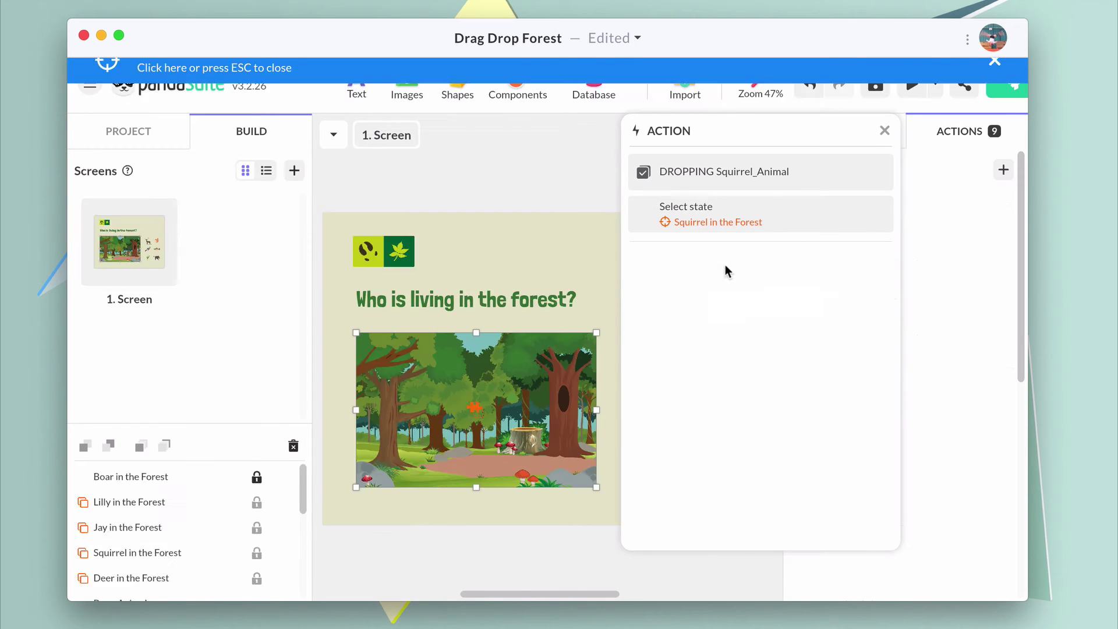
pyautogui.click(710, 298)
pyautogui.click(738, 530)
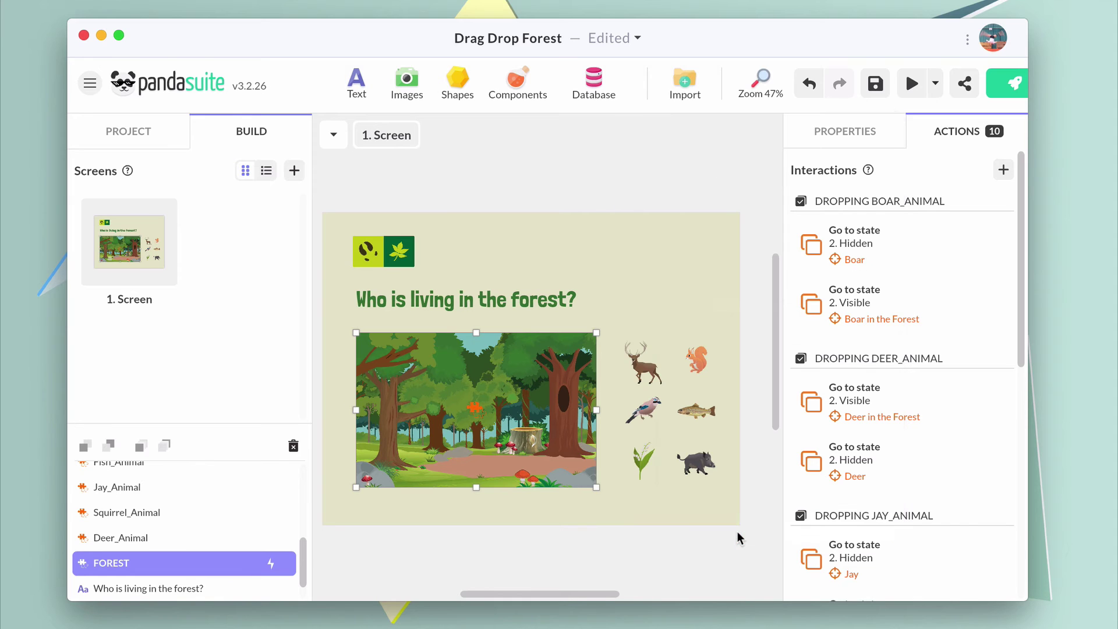
# Preview the game, drop the deer, jay, boar, squirrel, fish and lily onto the forest picture, and close the preview.
pyautogui.click(914, 85)
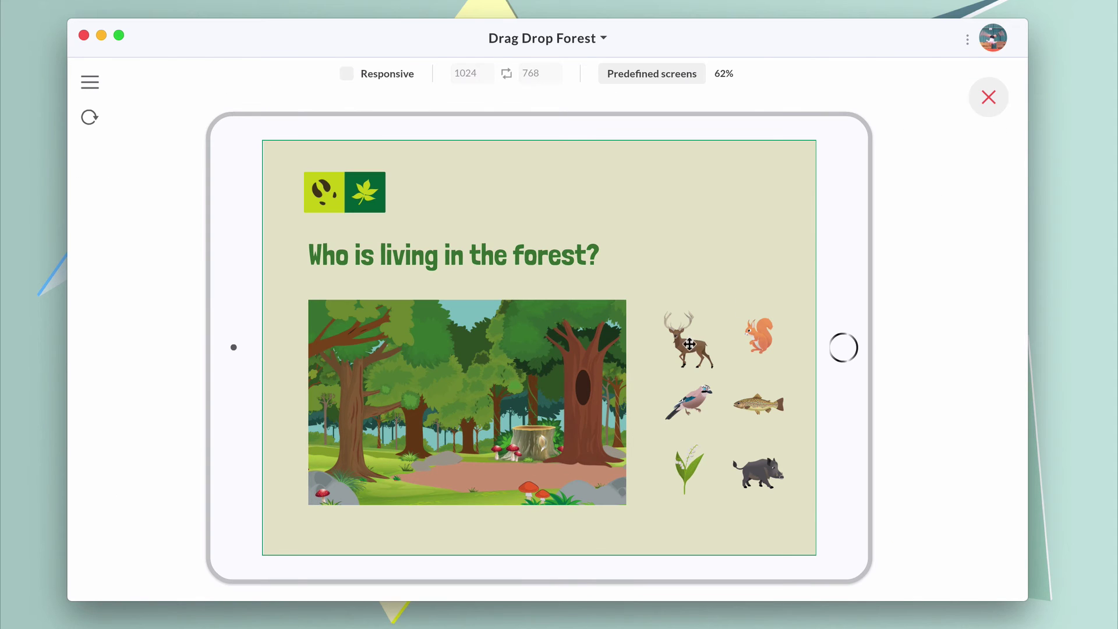
pyautogui.moveTo(688, 343); pyautogui.dragTo(496, 426)
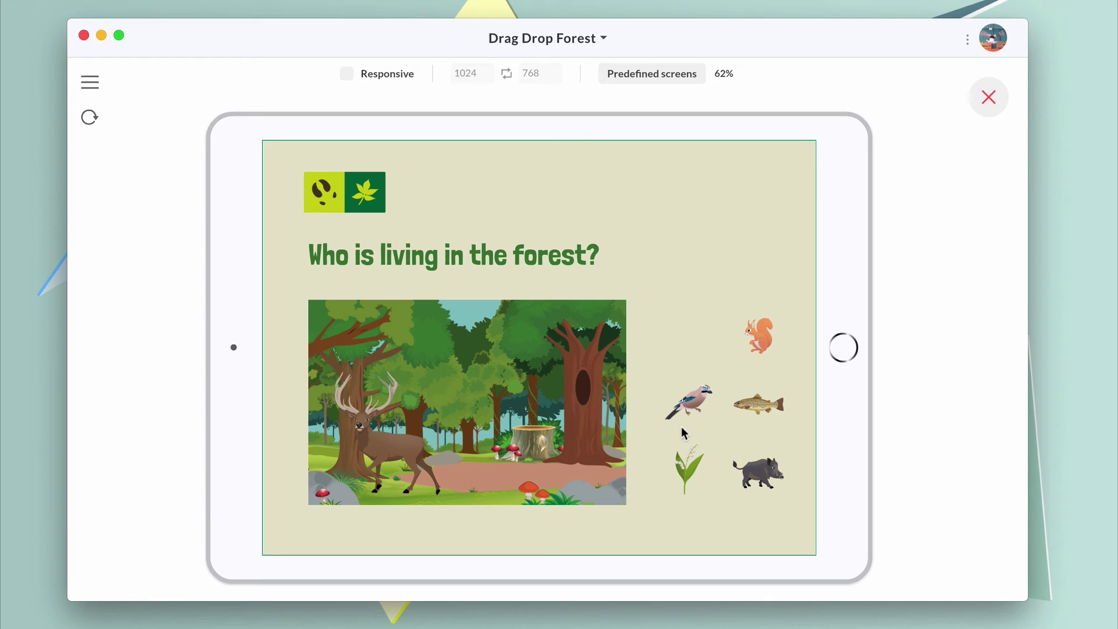
pyautogui.moveTo(664, 398); pyautogui.dragTo(502, 439)
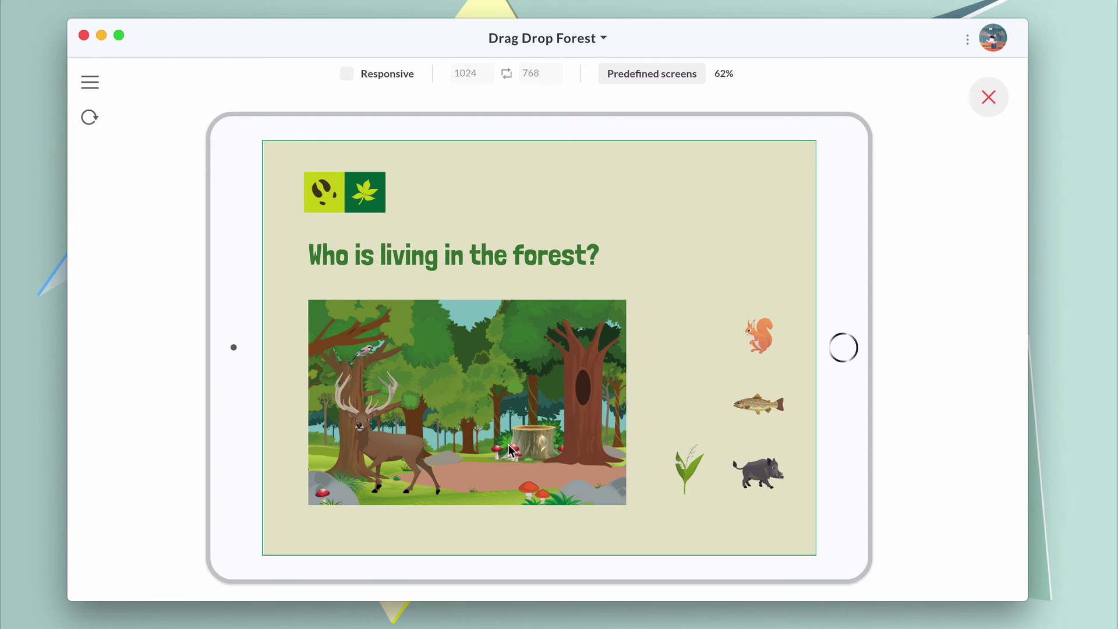
pyautogui.moveTo(758, 435); pyautogui.dragTo(496, 434)
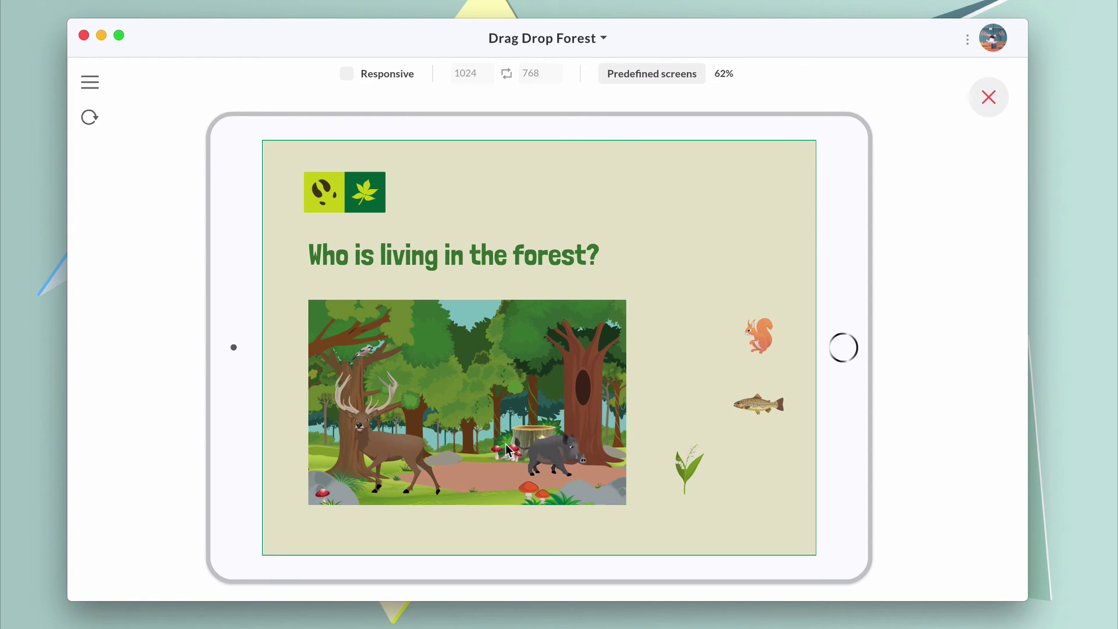
pyautogui.moveTo(778, 330); pyautogui.dragTo(462, 484)
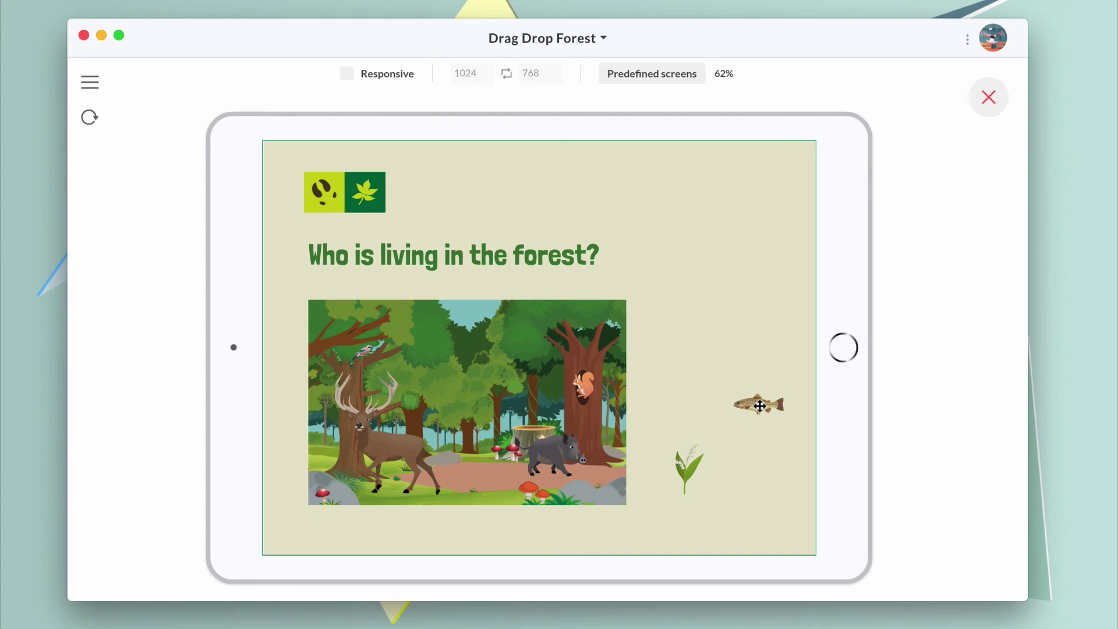
pyautogui.moveTo(762, 407); pyautogui.dragTo(490, 449)
pyautogui.moveTo(682, 466); pyautogui.dragTo(537, 456)
pyautogui.click(988, 98)
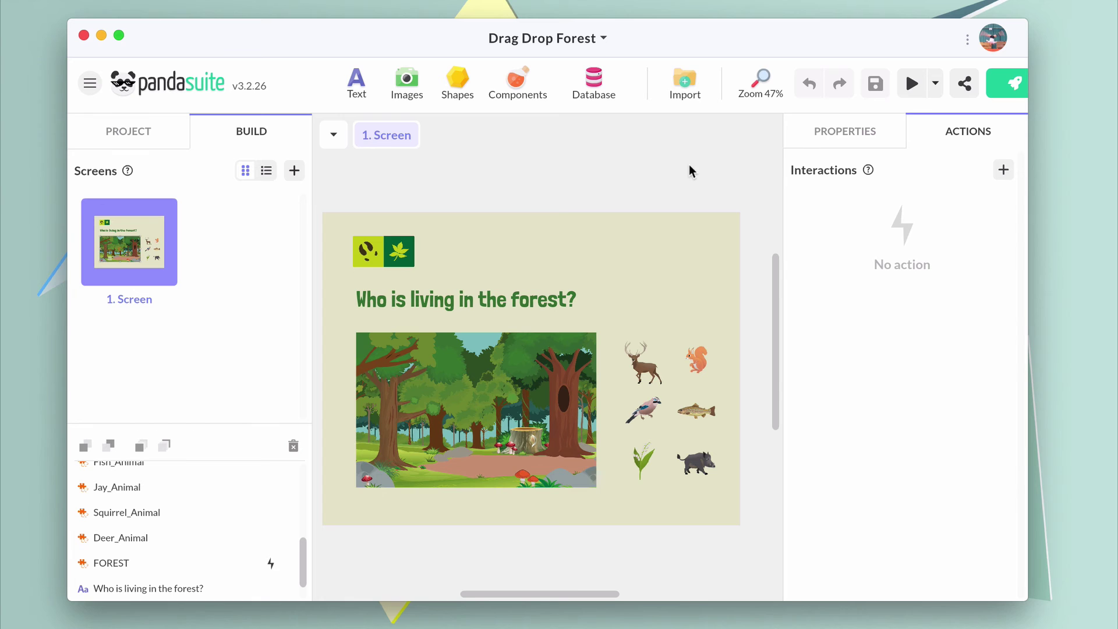
# Convert FORET_FOND.png inside FOREST into a multi-state named Forest and name its first state Initial.
pyautogui.doubleClick(500, 382)
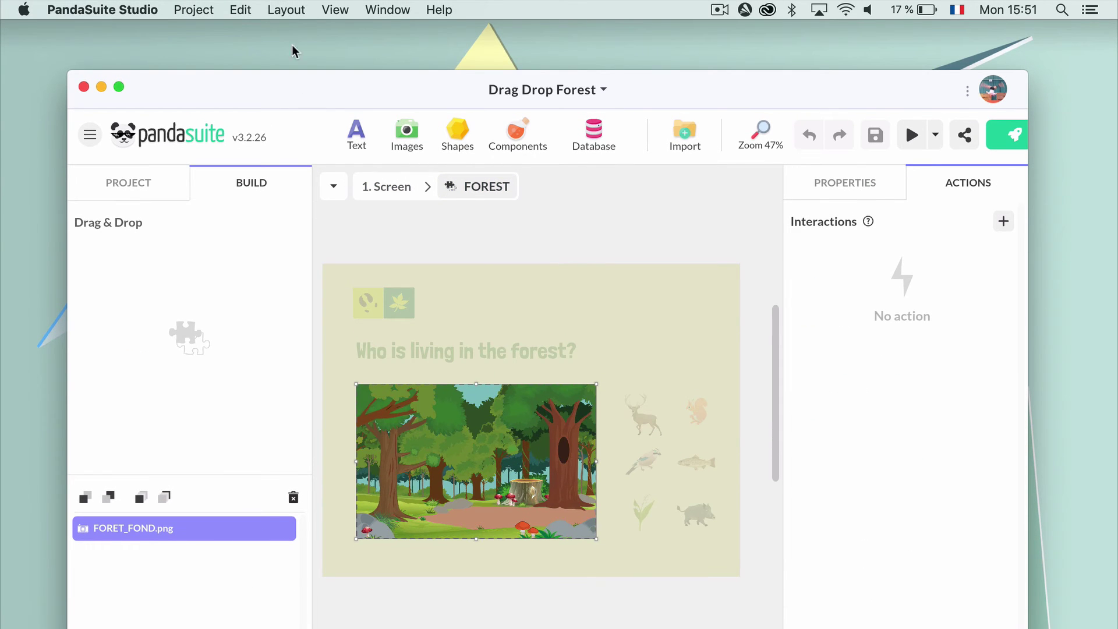
pyautogui.click(287, 8)
pyautogui.click(312, 74)
pyautogui.click(289, 529)
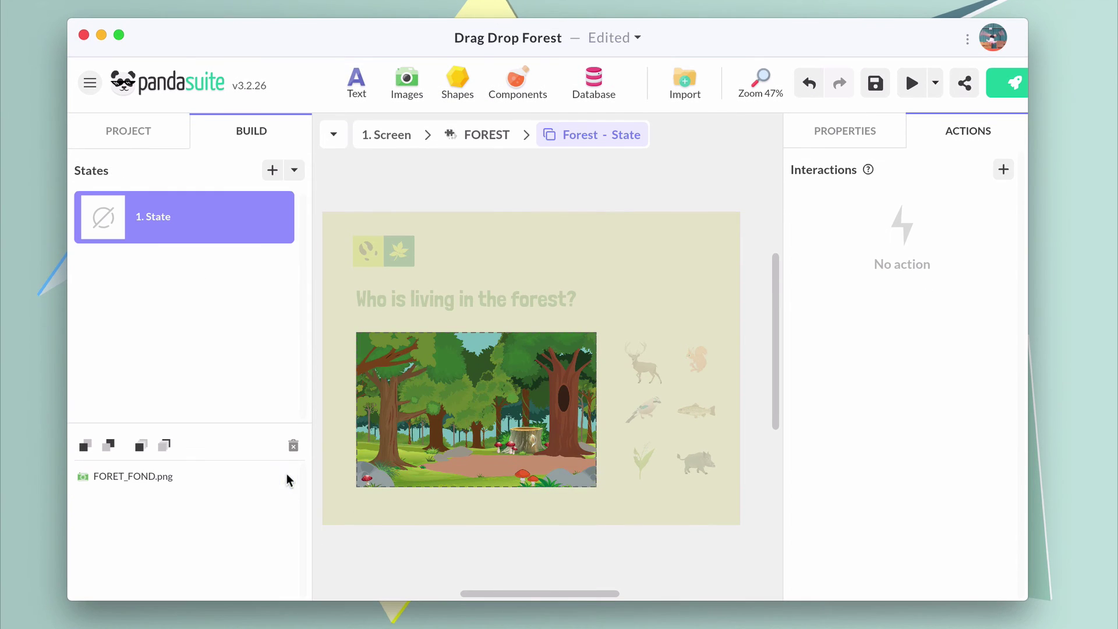
pyautogui.doubleClick(151, 217)
pyautogui.write('Initial')
pyautogui.press('Return')
# Add a second state named Highlight to the Forest multi-state.
pyautogui.click(272, 169)
pyautogui.doubleClick(152, 267)
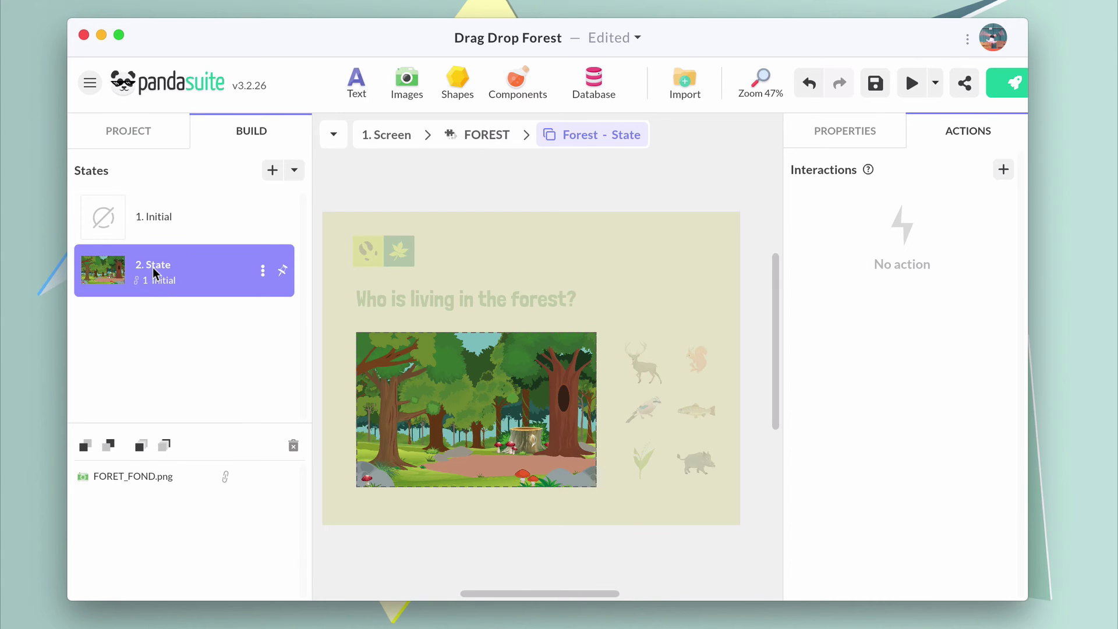
pyautogui.write('Highlight')
pyautogui.press('Return')
# Give the forest image in the Highlight state a border of 10 and return to the main screen.
pyautogui.click(477, 419)
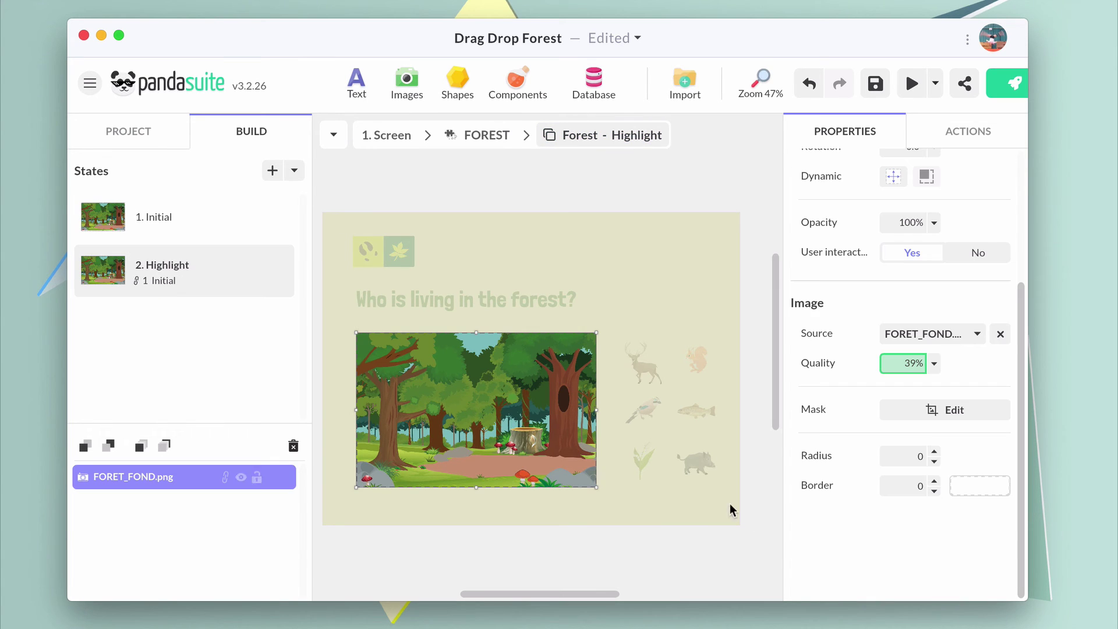
pyautogui.click(933, 481)
pyautogui.click(933, 480)
pyautogui.click(933, 481)
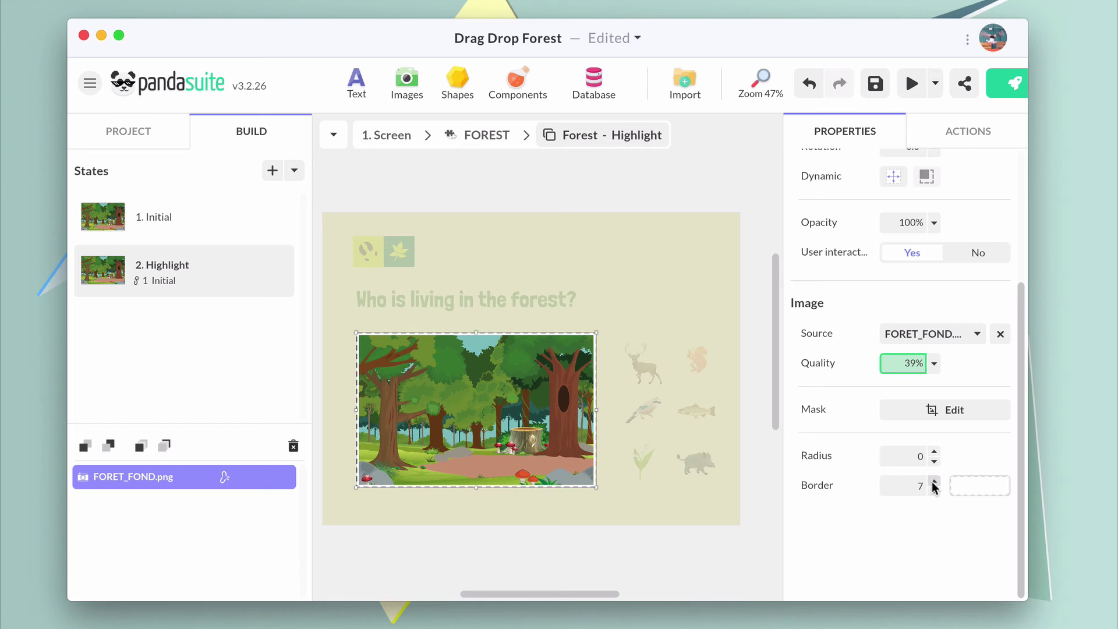
pyautogui.click(933, 481)
pyautogui.click(934, 481)
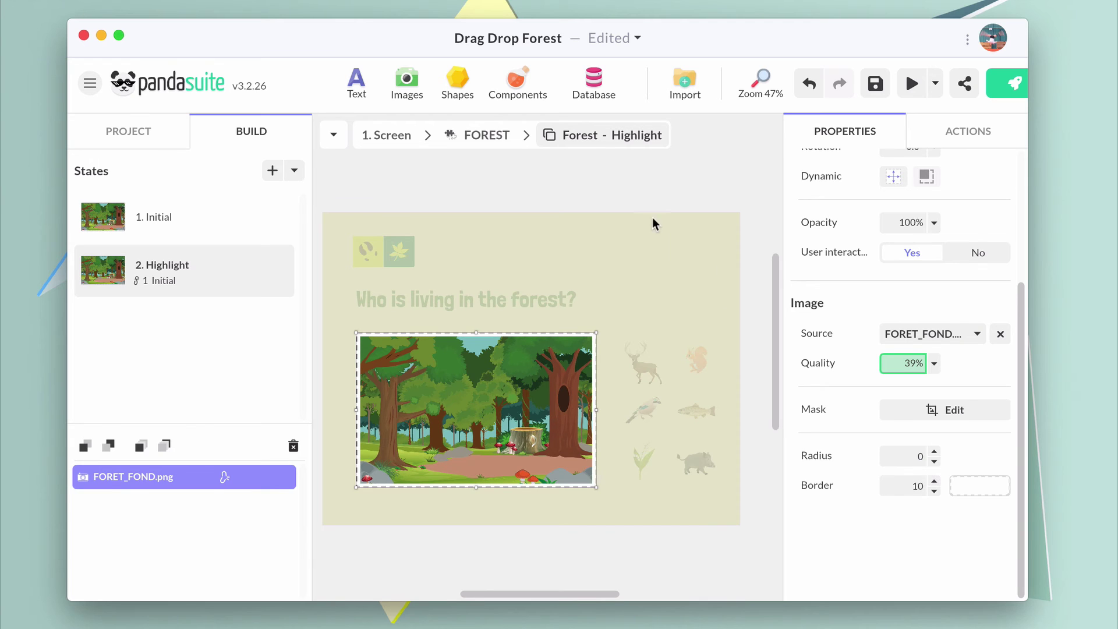
pyautogui.click(473, 135)
pyautogui.click(383, 138)
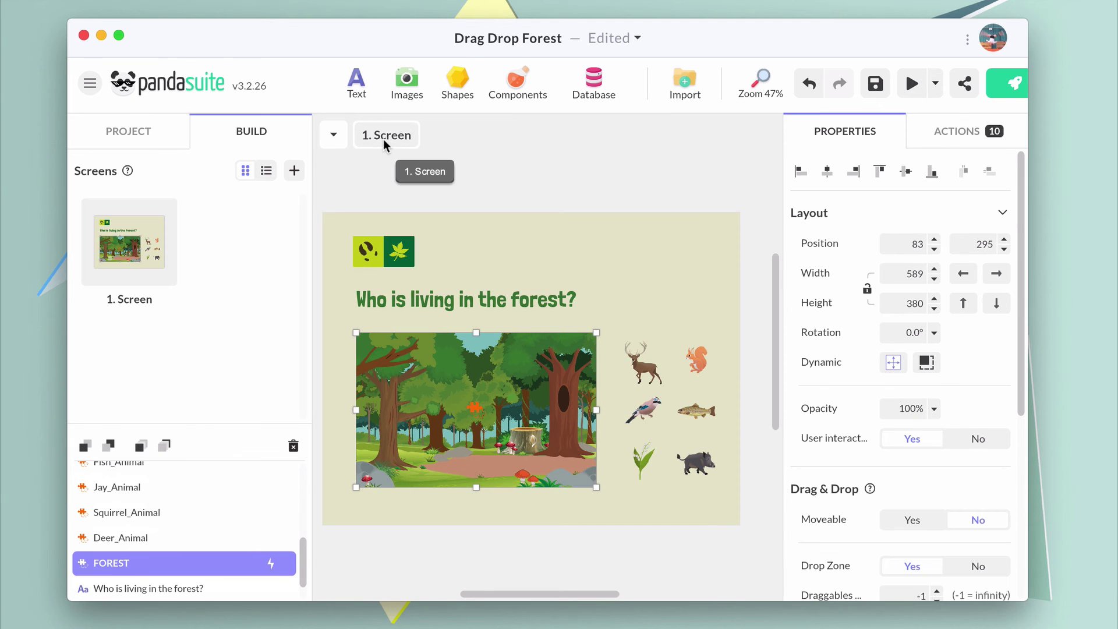
# Add an interaction on FOREST so ENTERING Boar_Animal sends the Forest multi-state inside it to its Highlight state.
pyautogui.click(948, 131)
pyautogui.click(1002, 171)
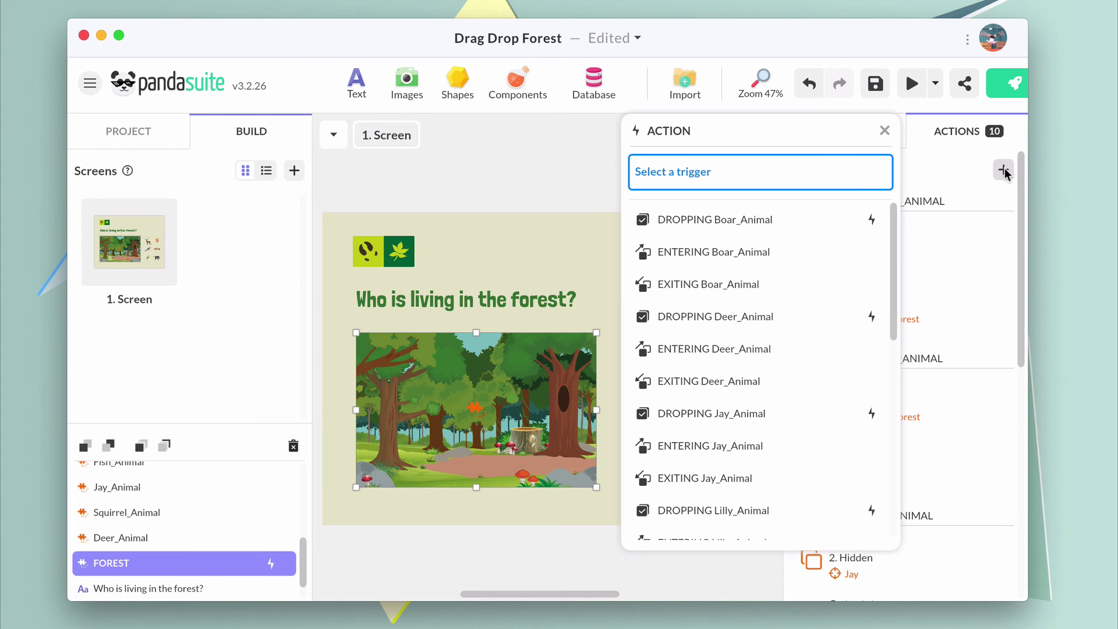
pyautogui.click(793, 259)
pyautogui.click(754, 330)
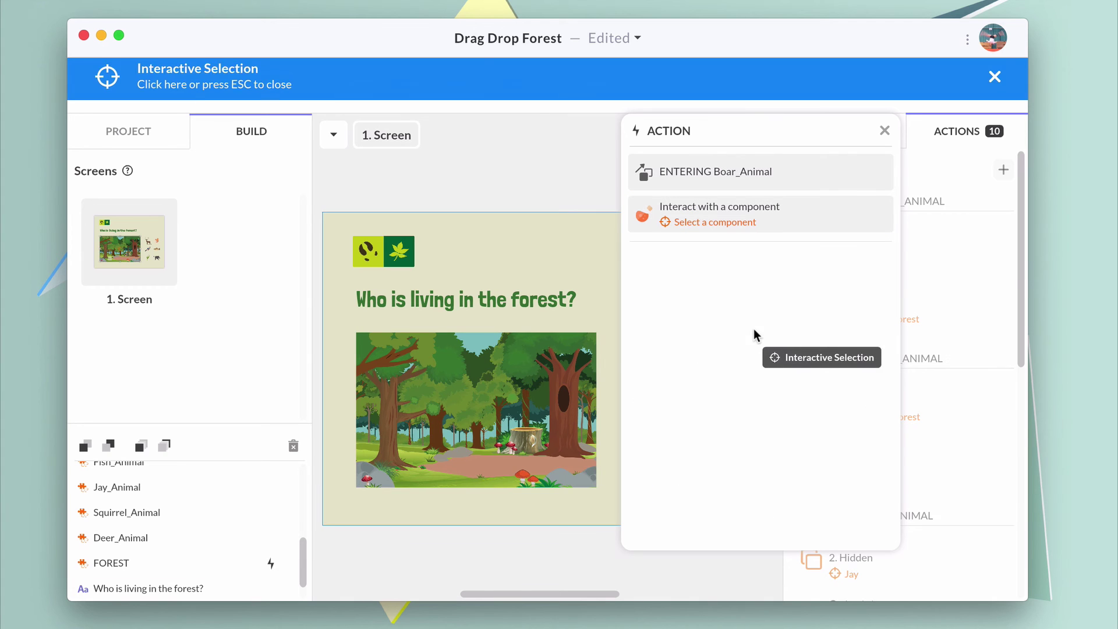
pyautogui.click(521, 404)
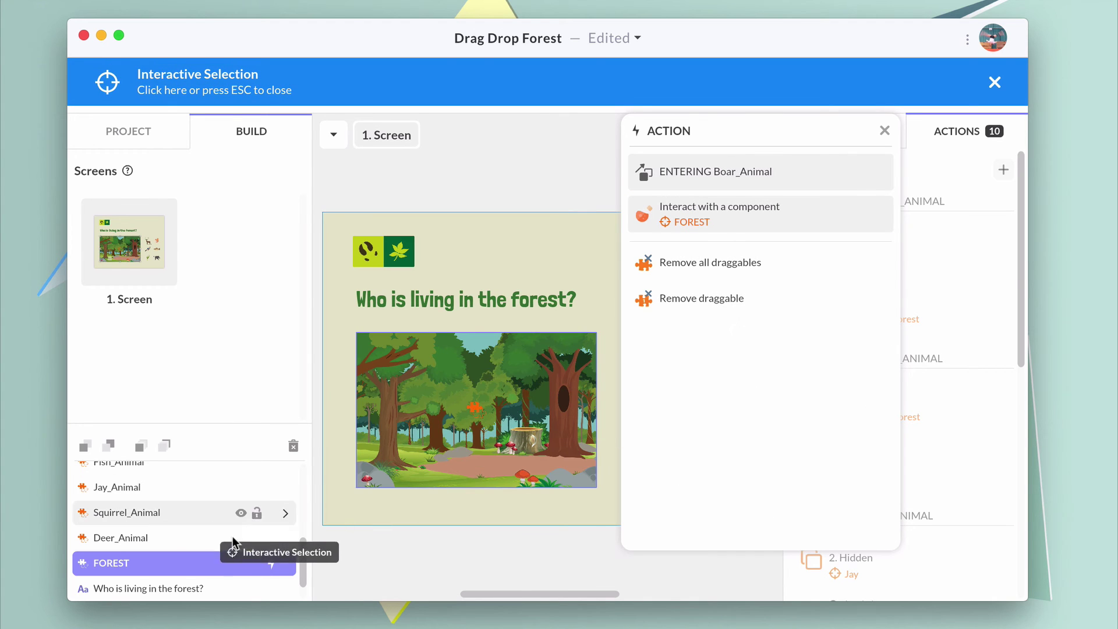
pyautogui.click(284, 563)
pyautogui.click(460, 418)
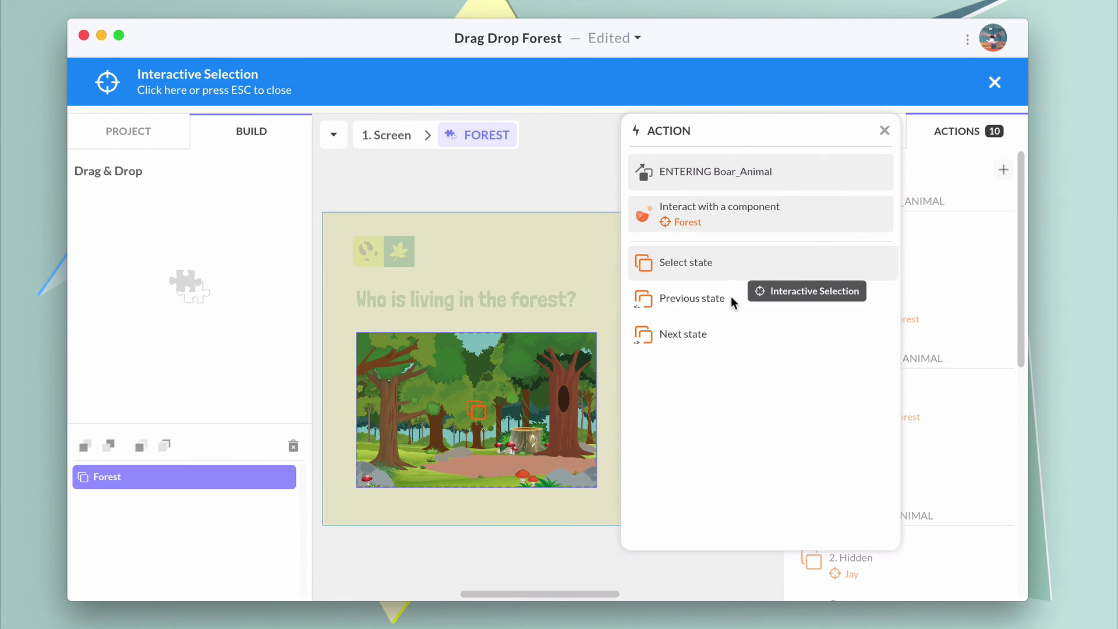
pyautogui.click(735, 273)
pyautogui.click(736, 295)
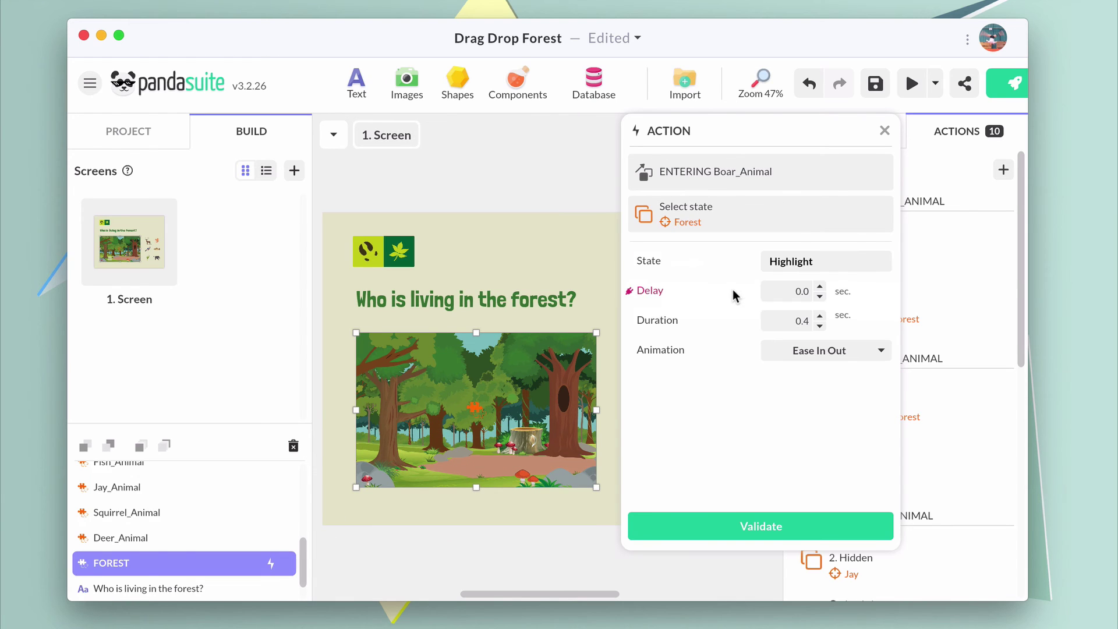
pyautogui.click(766, 534)
# Add another DROPPING Boar_Animal interaction on FOREST that sends the inner Forest multi-state to its Initial state.
pyautogui.click(1003, 170)
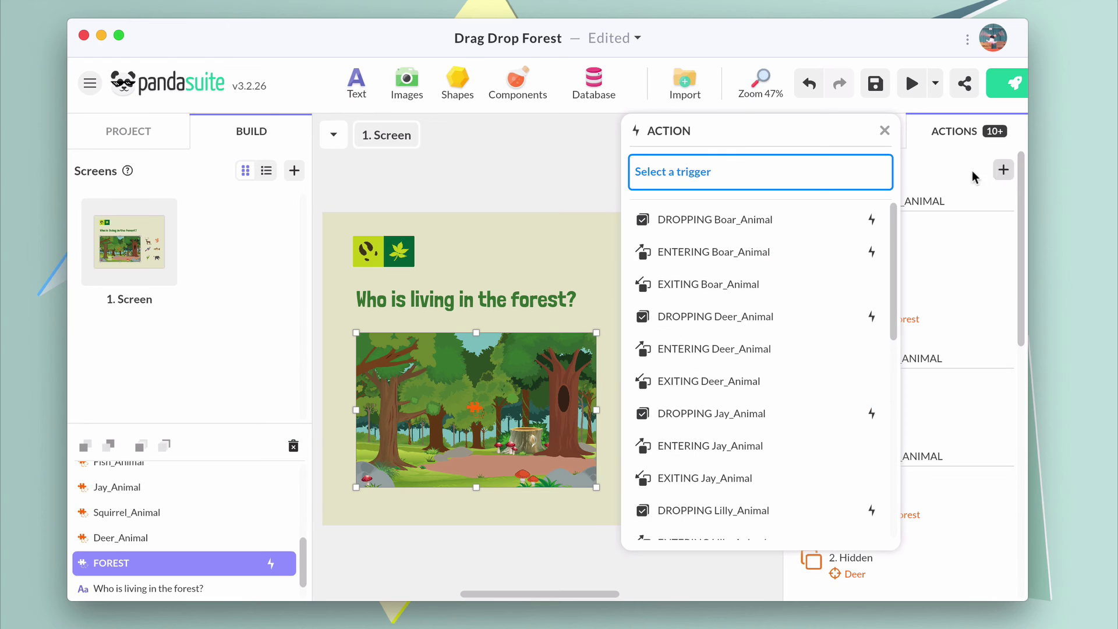
pyautogui.scroll(-5, 775, 417)
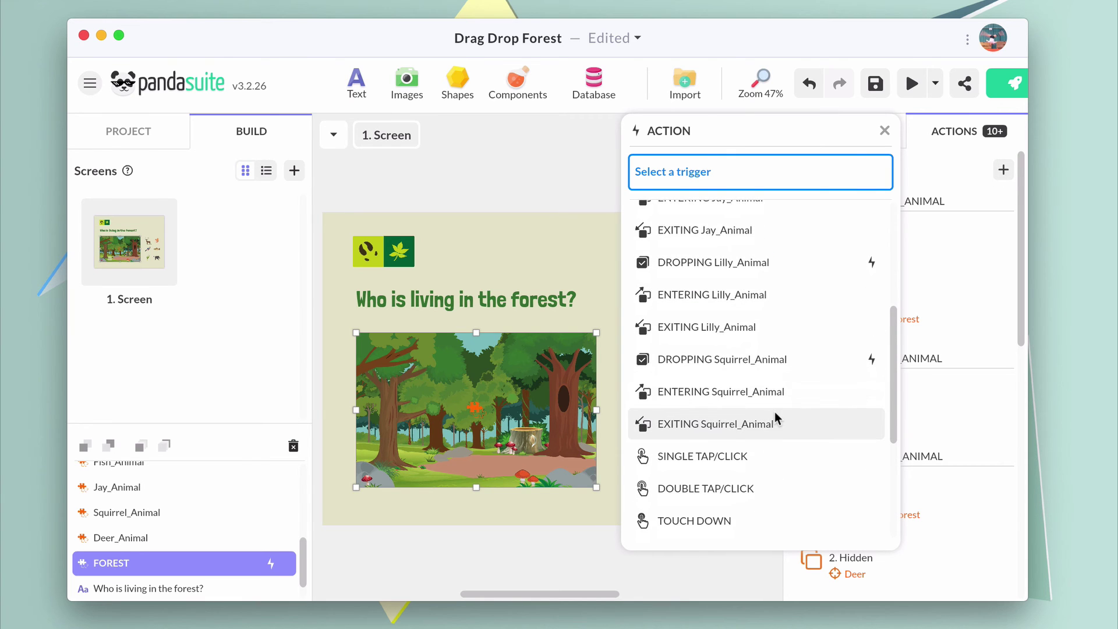
pyautogui.scroll(5, 776, 416)
pyautogui.click(777, 218)
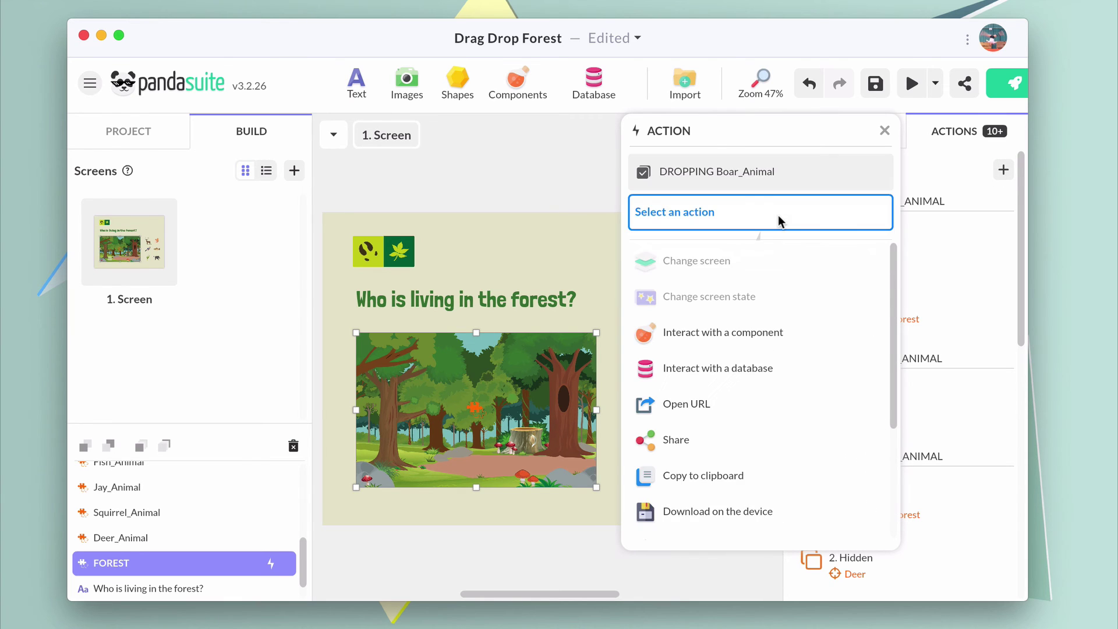
pyautogui.click(713, 332)
pyautogui.click(491, 401)
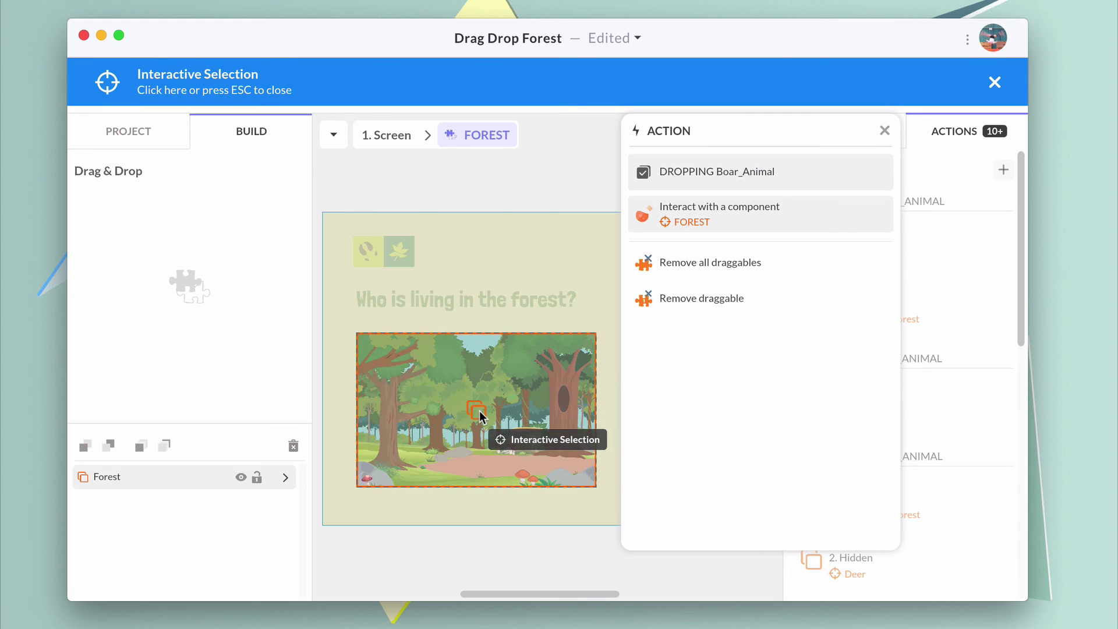
pyautogui.click(479, 414)
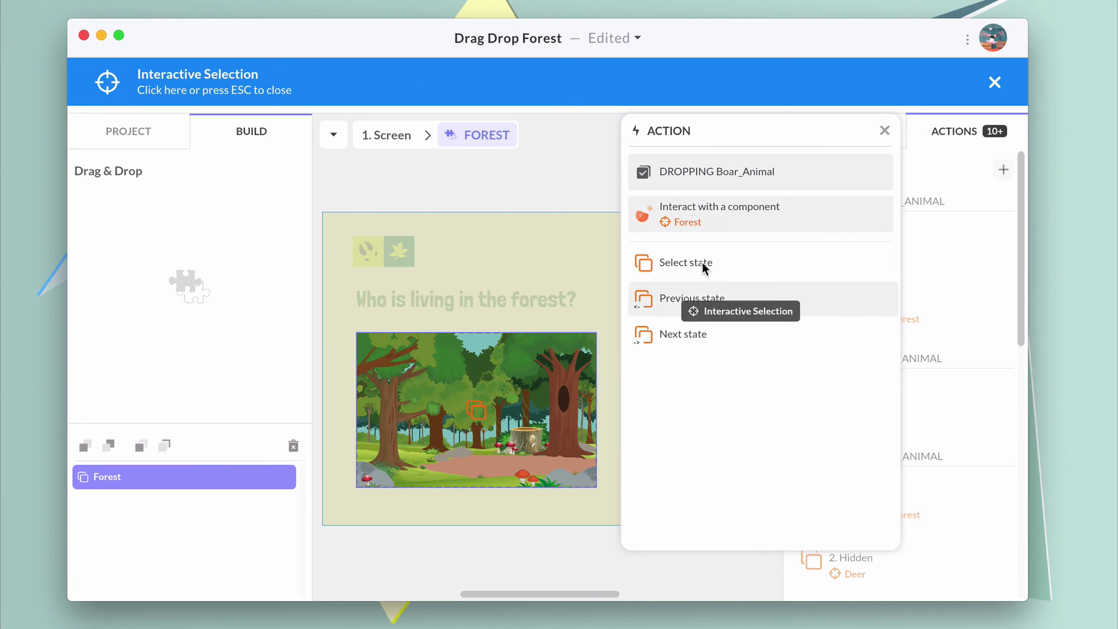
pyautogui.click(735, 267)
pyautogui.click(711, 527)
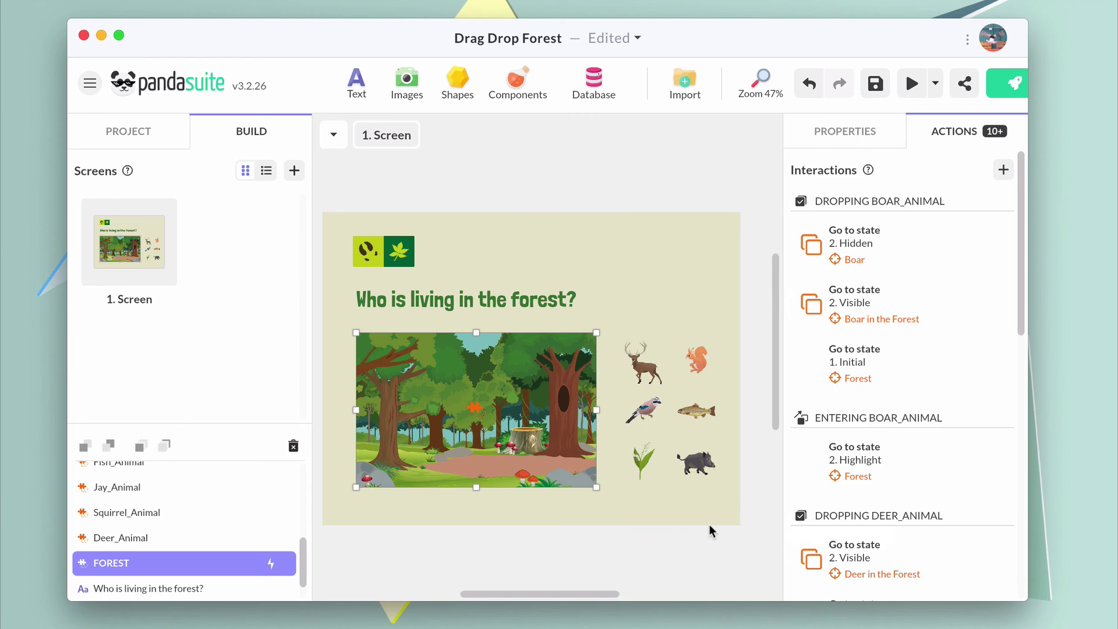
# Preview the game and test the highlight by moving the boar over the forest picture and dropping it there.
pyautogui.click(912, 85)
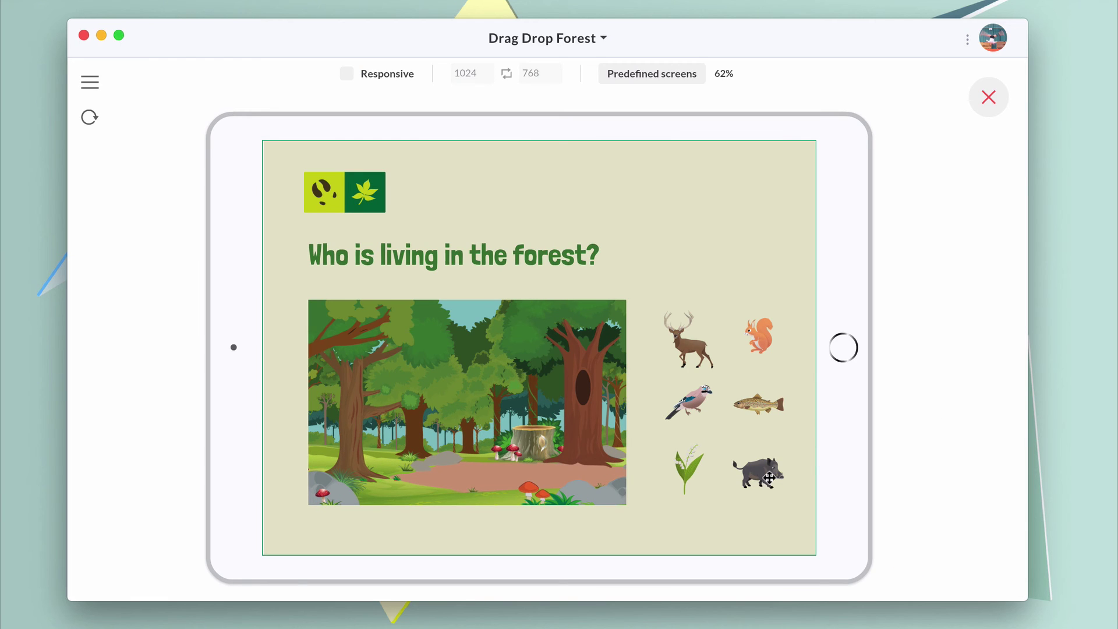
pyautogui.moveTo(768, 478); pyautogui.dragTo(508, 408)
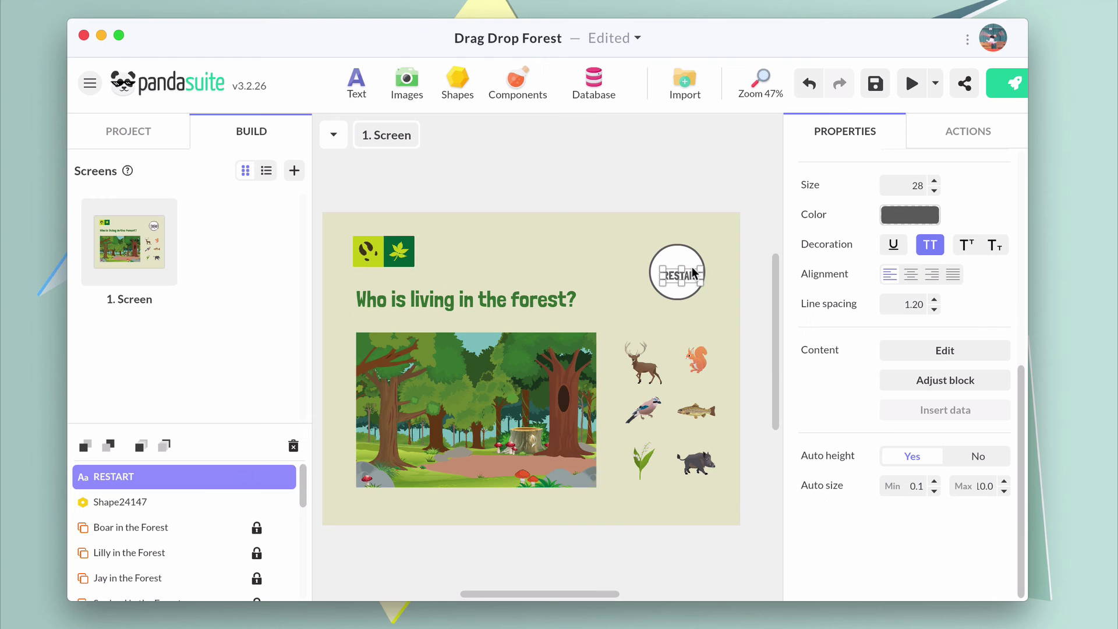
# Center the RESTART text inside the white circle above the animals.
pyautogui.moveTo(690, 281); pyautogui.dragTo(688, 276)
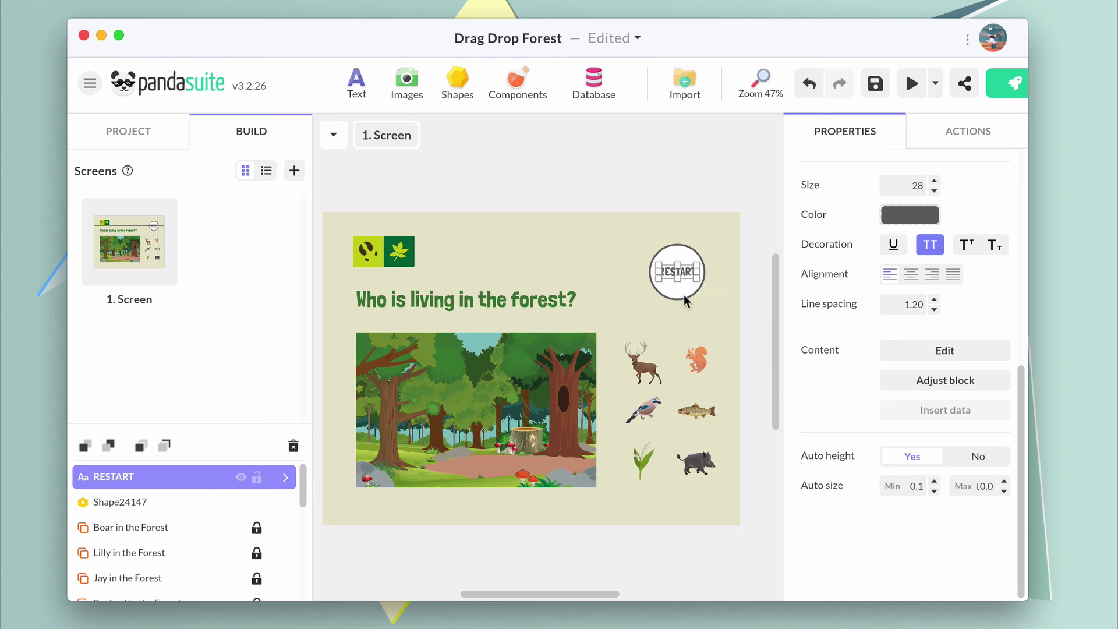
pyautogui.click(693, 389)
# Add a SINGLE TAP/CLICK interaction on the white circle that removes all draggables from FOREST.
pyautogui.click(689, 295)
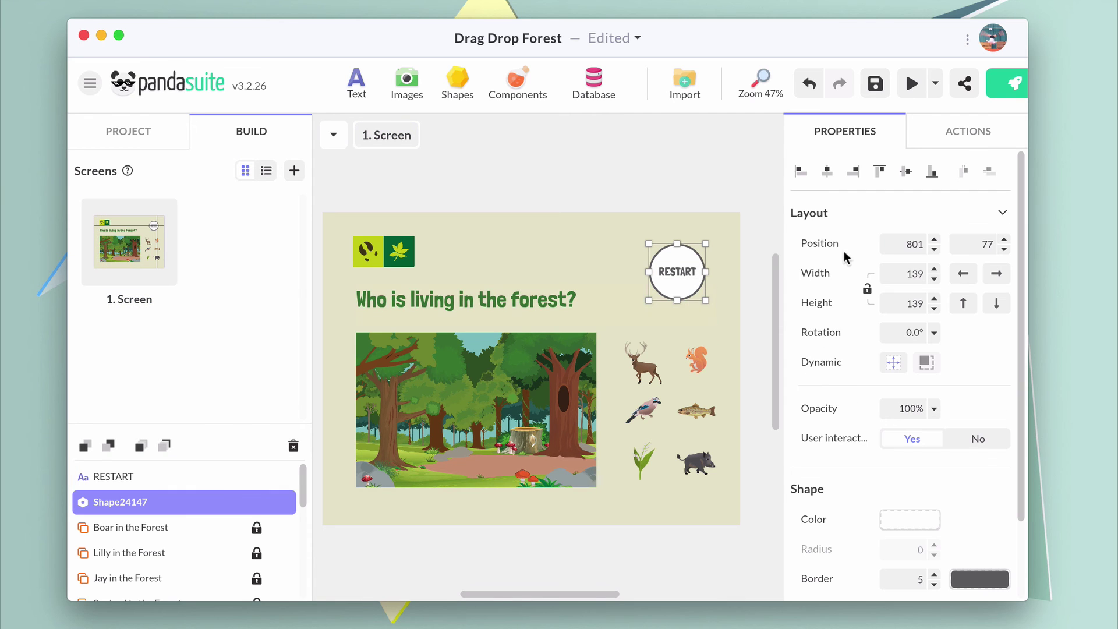
pyautogui.click(991, 133)
pyautogui.click(1002, 174)
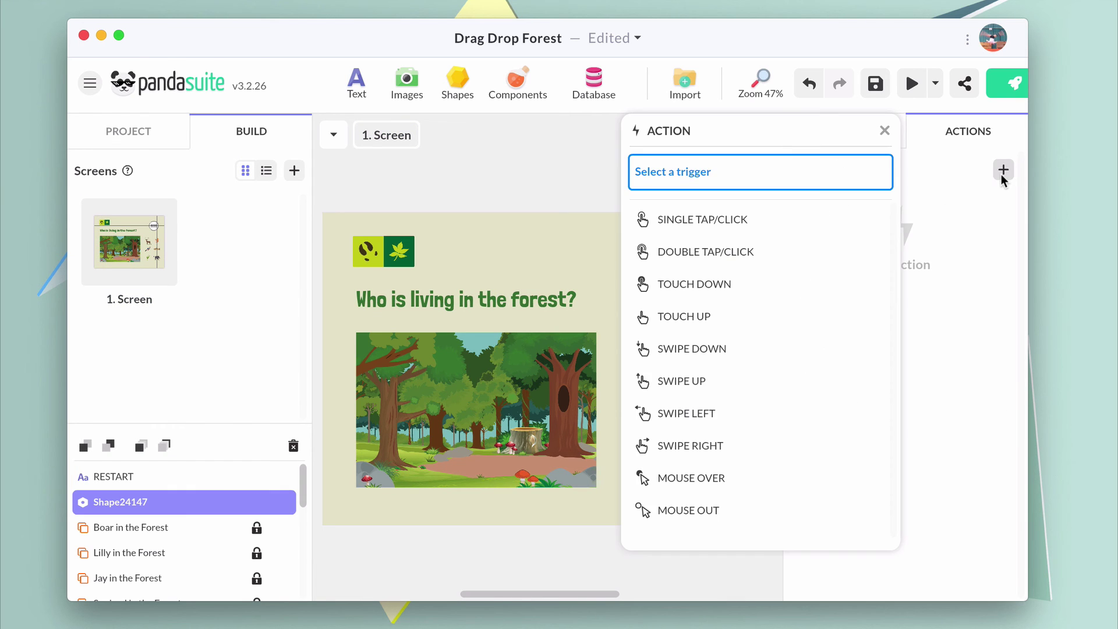
pyautogui.click(805, 209)
pyautogui.click(744, 343)
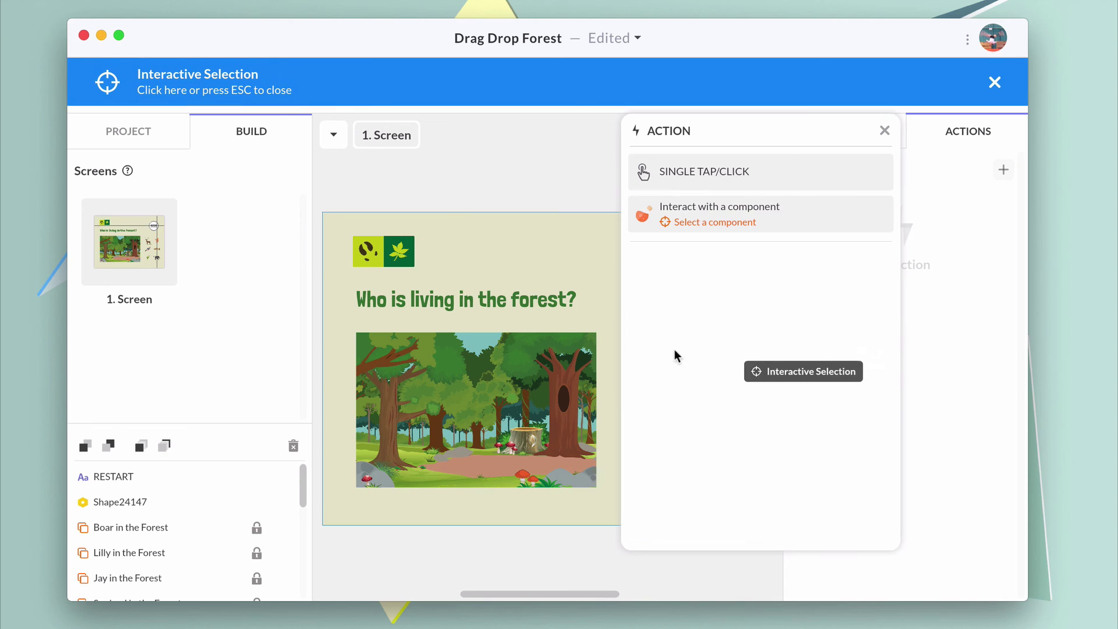
pyautogui.click(503, 431)
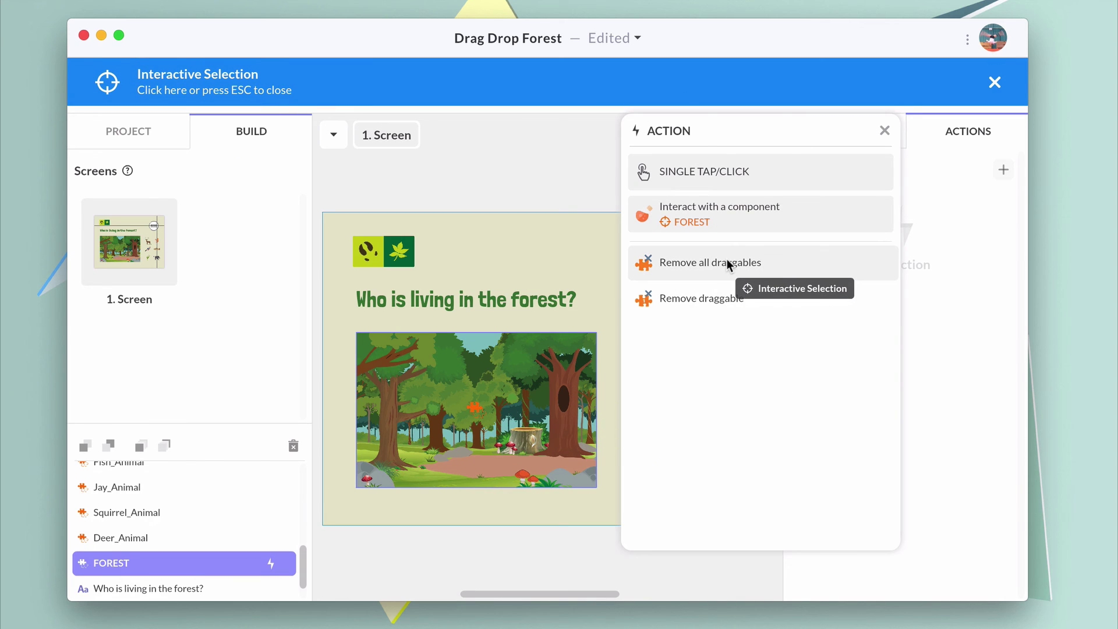
pyautogui.click(727, 263)
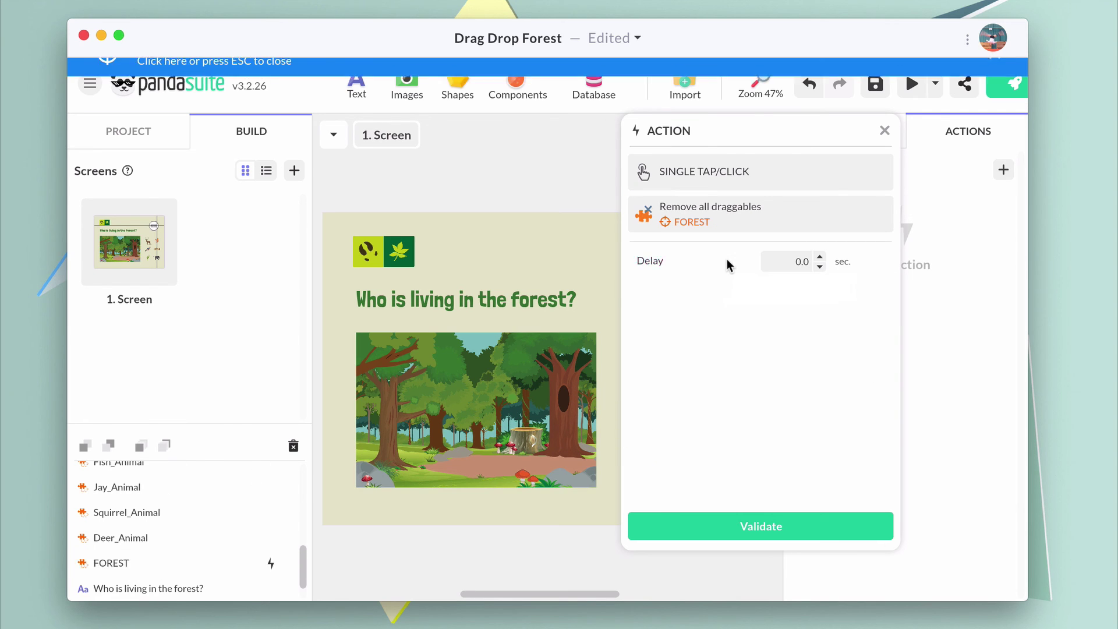
pyautogui.click(758, 527)
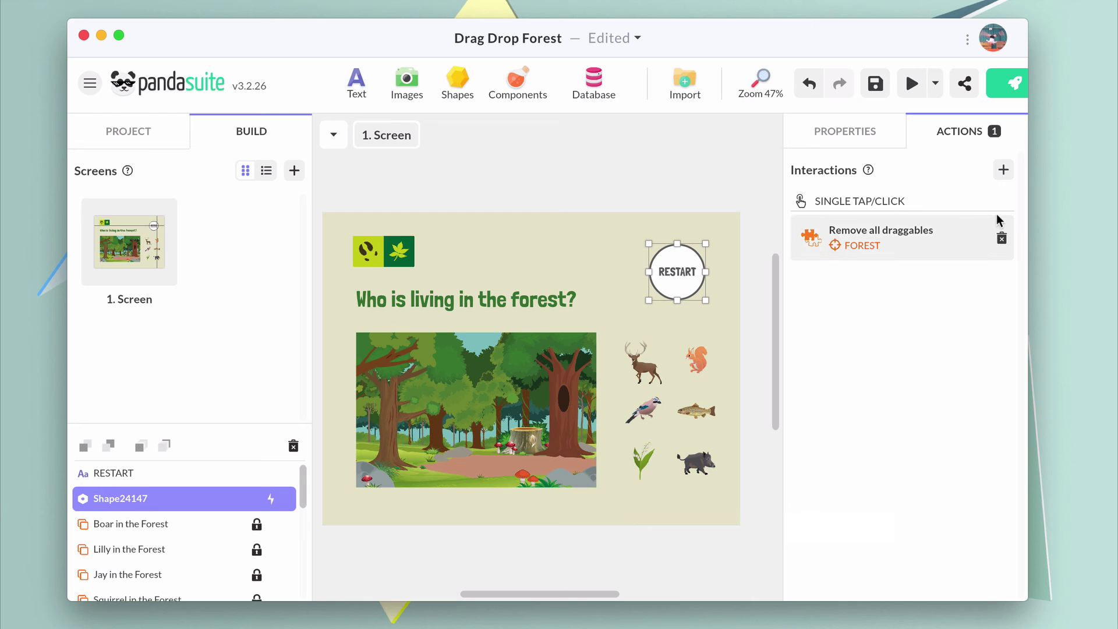
# Add a SINGLE TAP/CLICK interaction on the white circle that sends the Deer multi-state inside Deer_Animal to its Visible state.
pyautogui.click(1003, 170)
pyautogui.click(755, 220)
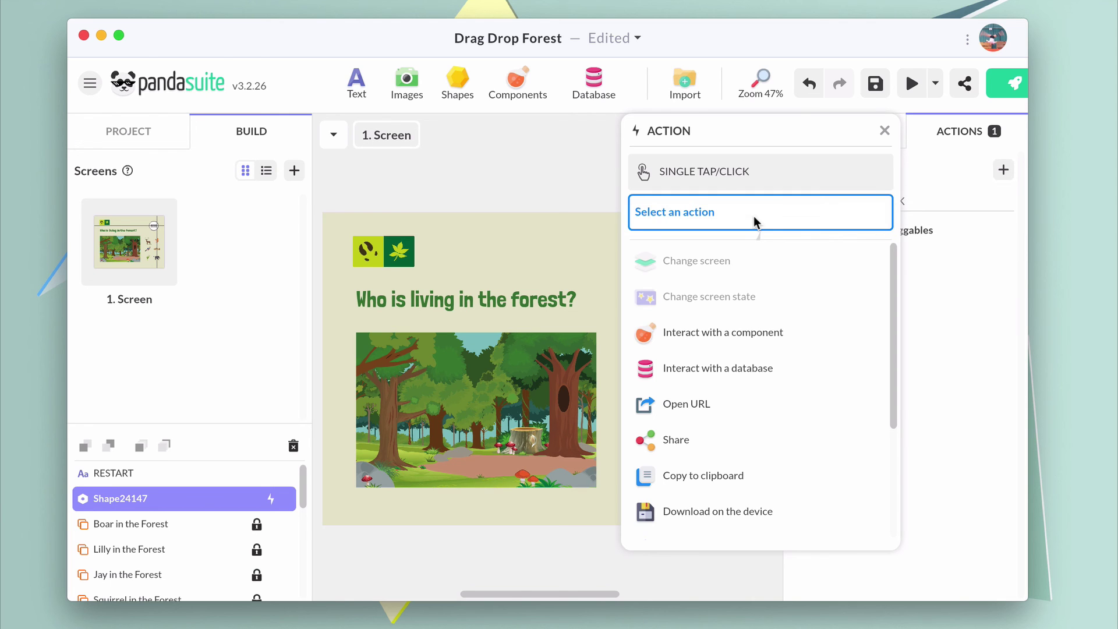
pyautogui.click(704, 338)
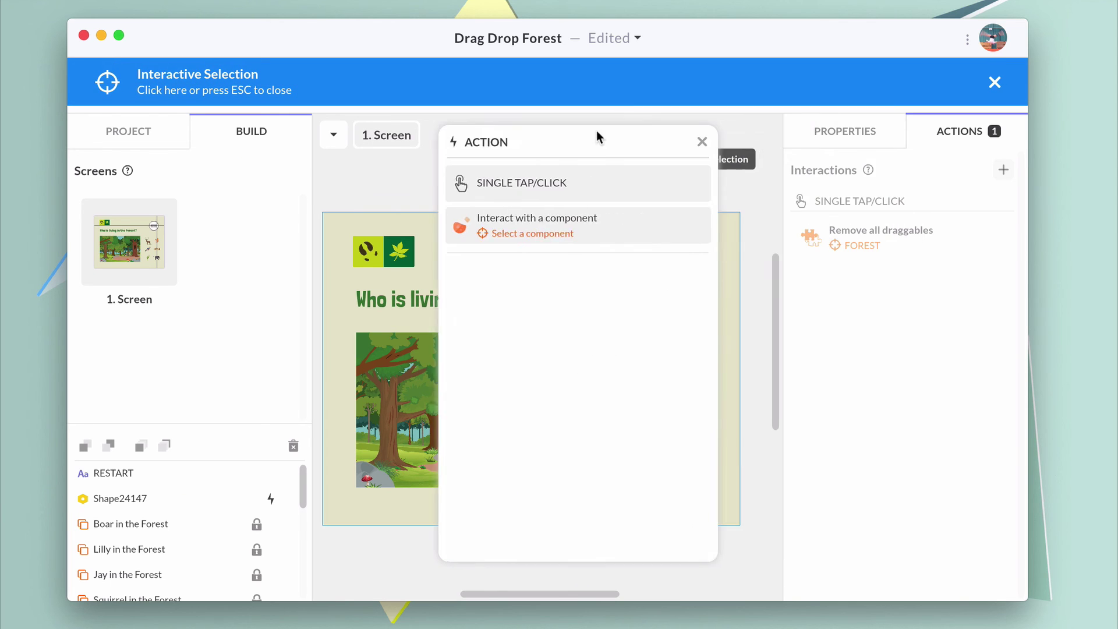
pyautogui.click(642, 377)
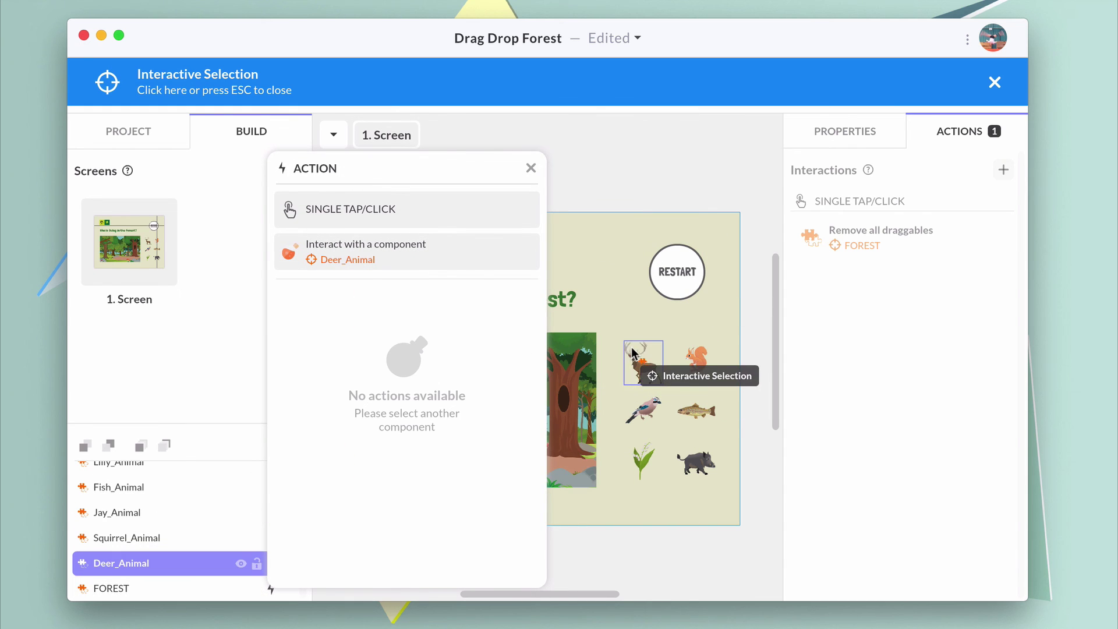
pyautogui.click(632, 352)
pyautogui.click(639, 356)
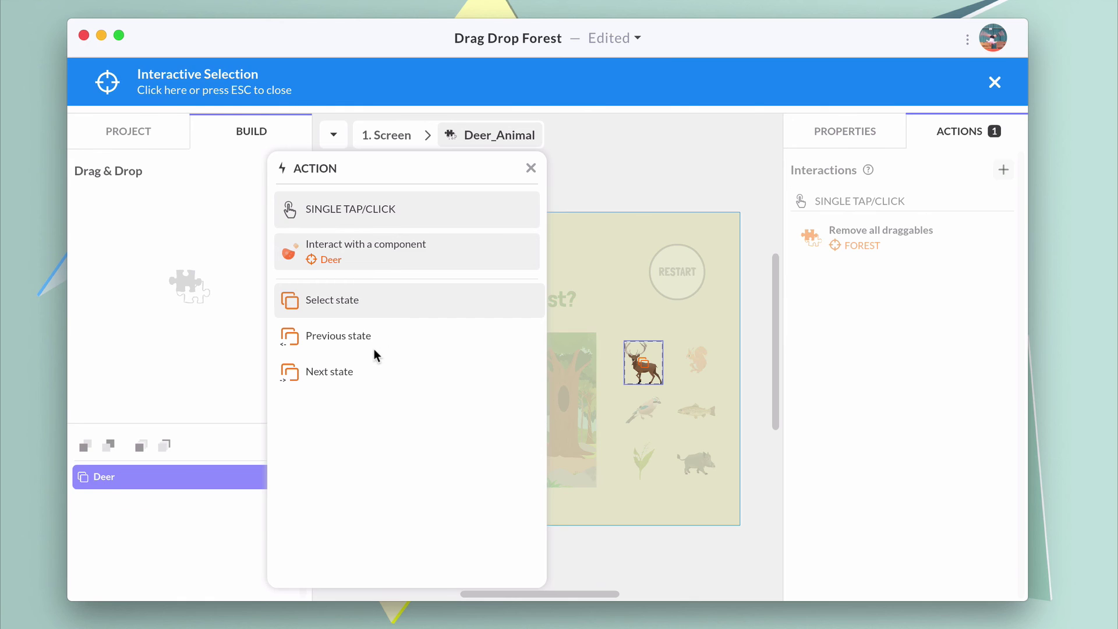
pyautogui.click(379, 299)
pyautogui.click(417, 565)
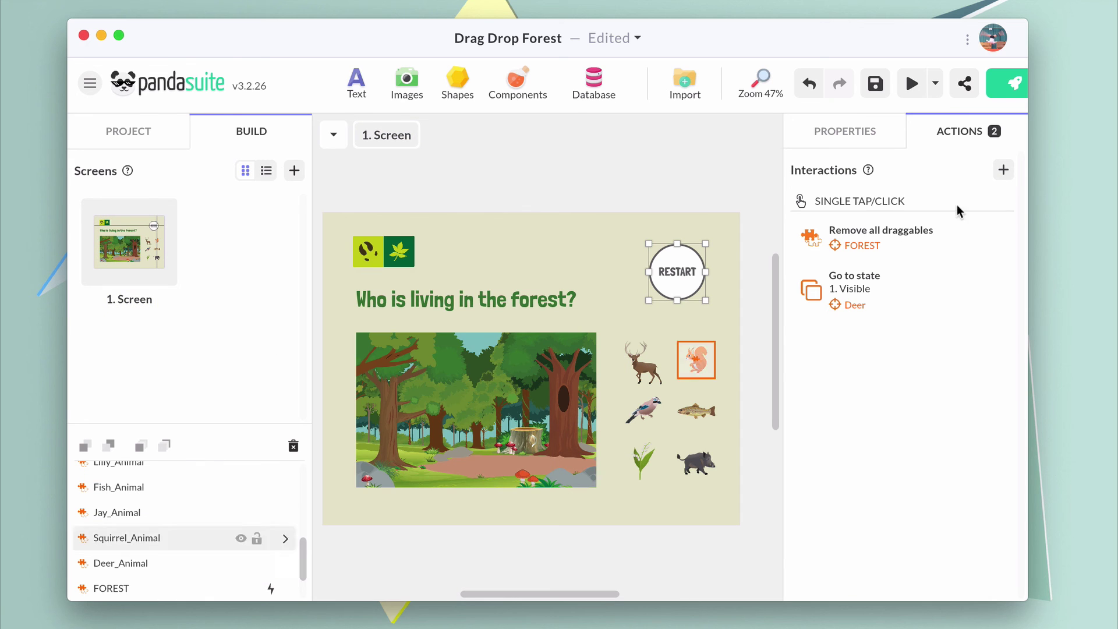
# Add a SINGLE TAP/CLICK interaction on the circle that sends the Squirrel multi-state inside Squirrel_Animal to its Visible state.
pyautogui.click(1002, 169)
pyautogui.click(407, 251)
pyautogui.click(386, 367)
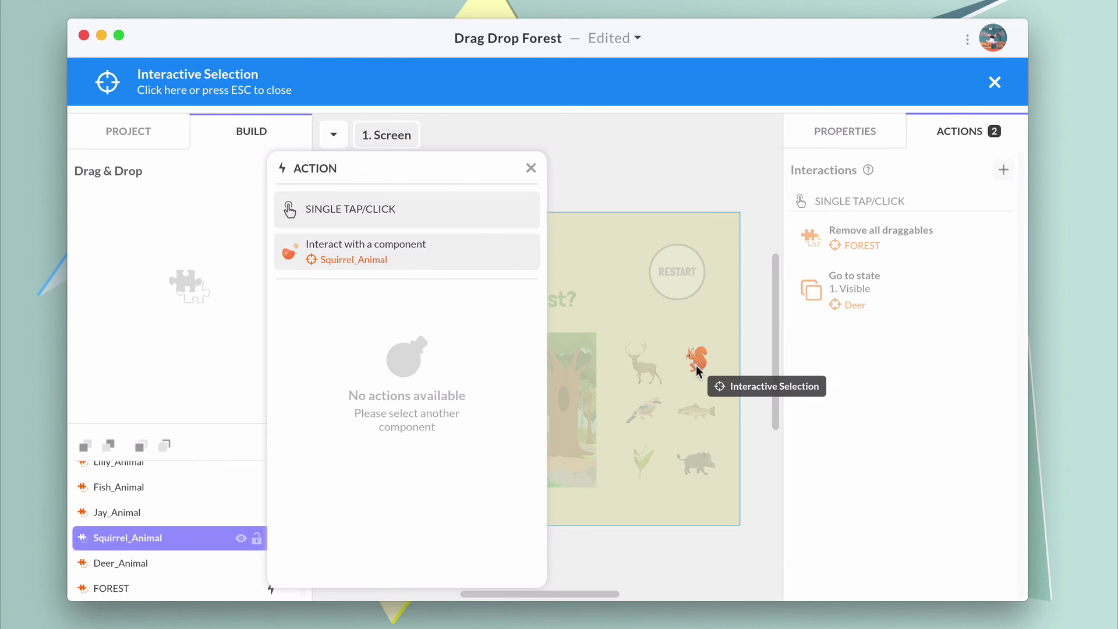
pyautogui.click(696, 369)
pyautogui.click(312, 302)
pyautogui.click(408, 564)
# Add a SINGLE TAP/CLICK interaction on the circle that sends the Jay multi-state inside Jay_Animal to its Visible state.
pyautogui.click(1003, 169)
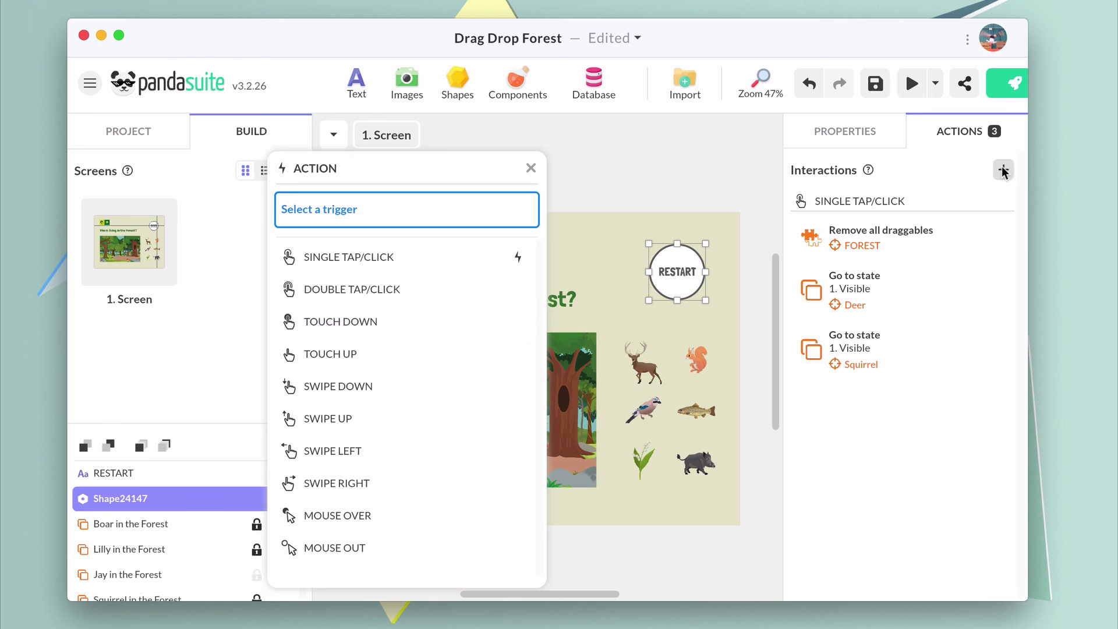
pyautogui.click(442, 257)
pyautogui.click(384, 332)
pyautogui.click(643, 412)
pyautogui.click(332, 301)
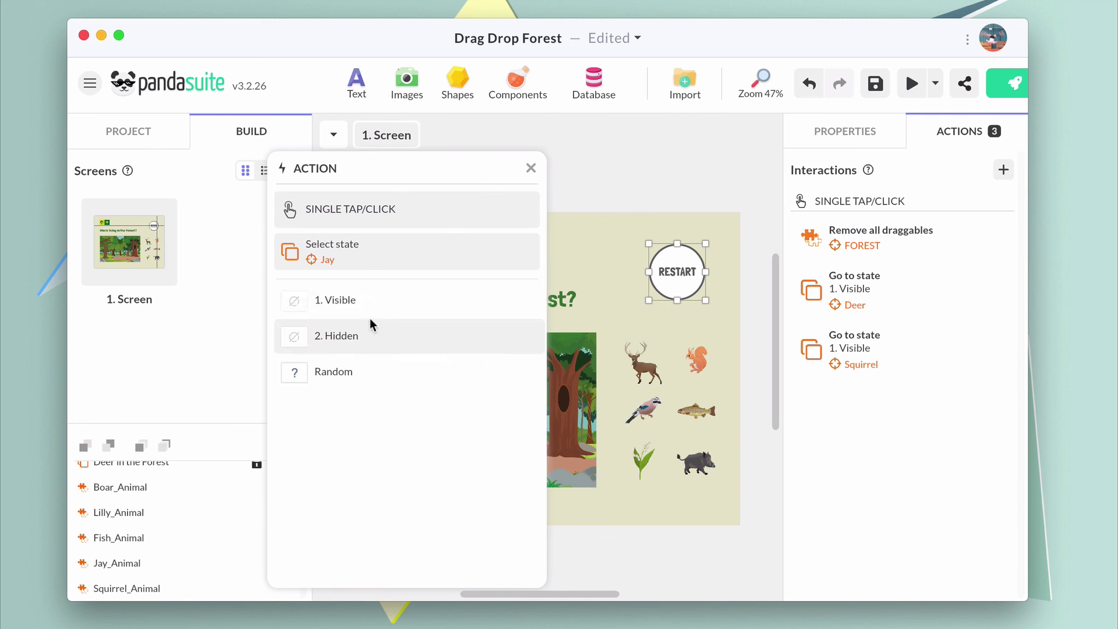
pyautogui.click(334, 299)
pyautogui.click(407, 564)
# Add a SINGLE TAP/CLICK interaction on the circle that sends the Lilly multi-state inside Lilly_Animal to its Visible state.
pyautogui.click(998, 169)
pyautogui.click(443, 259)
pyautogui.click(386, 367)
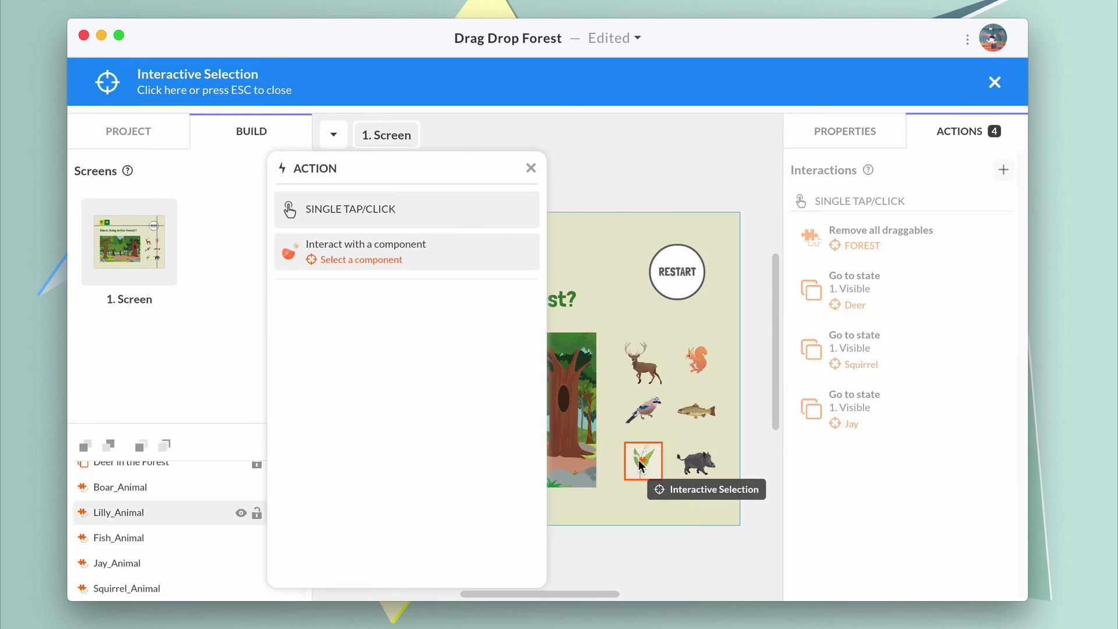
pyautogui.click(640, 464)
pyautogui.click(331, 300)
pyautogui.click(392, 304)
pyautogui.click(407, 563)
# Add a SINGLE TAP/CLICK interaction on the circle that sends the Boar multi-state inside Boar_Animal to its Visible state.
pyautogui.click(1003, 169)
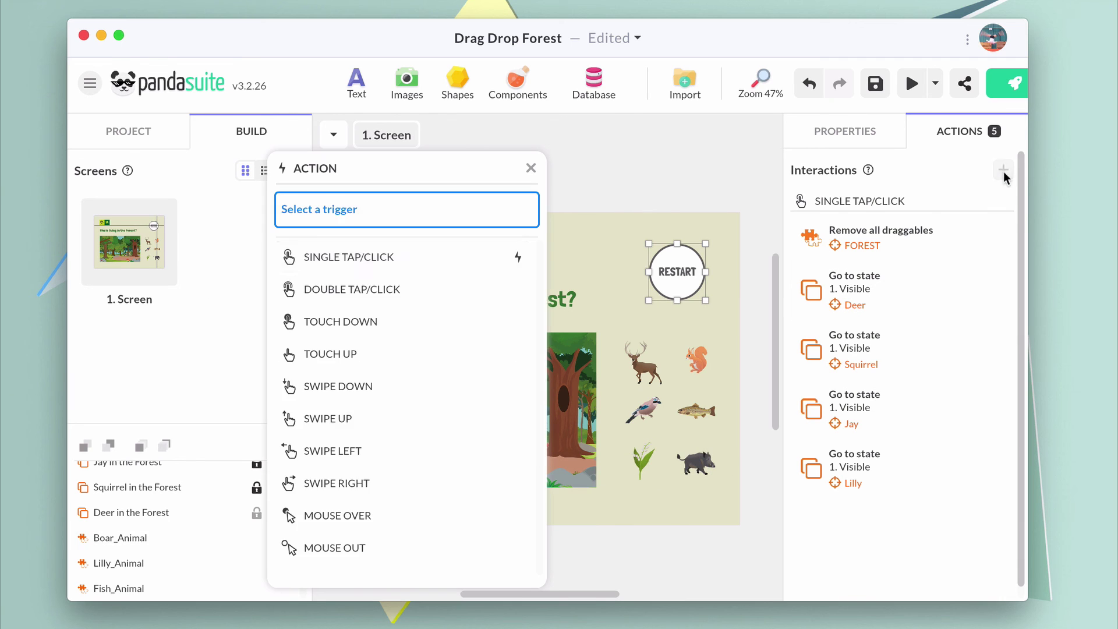
pyautogui.click(349, 257)
pyautogui.click(373, 369)
pyautogui.click(696, 464)
pyautogui.click(384, 301)
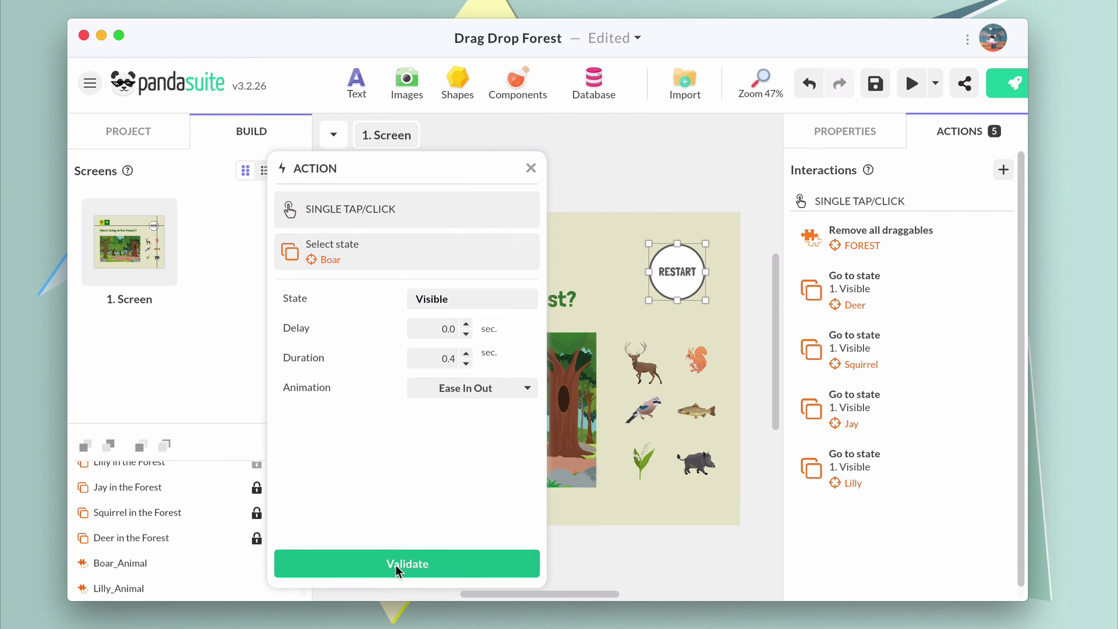
pyautogui.click(396, 564)
# Add a SINGLE TAP/CLICK interaction on the circle that sends Boar in the Forest to its Hidden state.
pyautogui.click(1002, 170)
pyautogui.click(519, 252)
pyautogui.click(377, 374)
pyautogui.scroll(3, 135, 507)
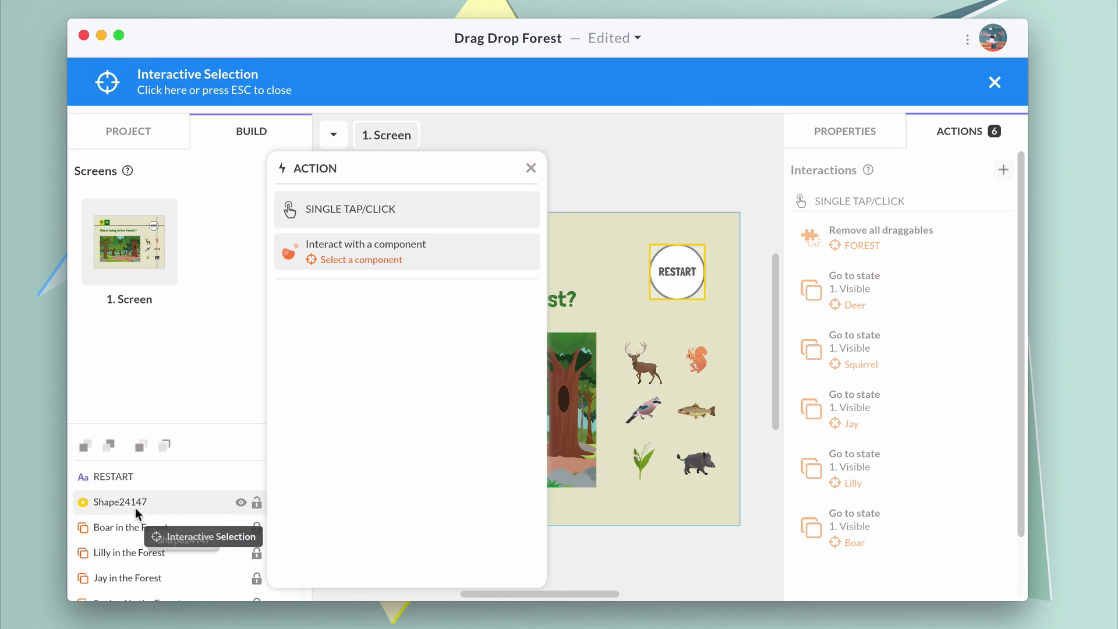
pyautogui.click(135, 508)
pyautogui.click(391, 292)
pyautogui.click(372, 561)
# Add a SINGLE TAP/CLICK interaction on the circle that sends Lilly in the Forest to its Hidden state.
pyautogui.click(1003, 169)
pyautogui.click(378, 253)
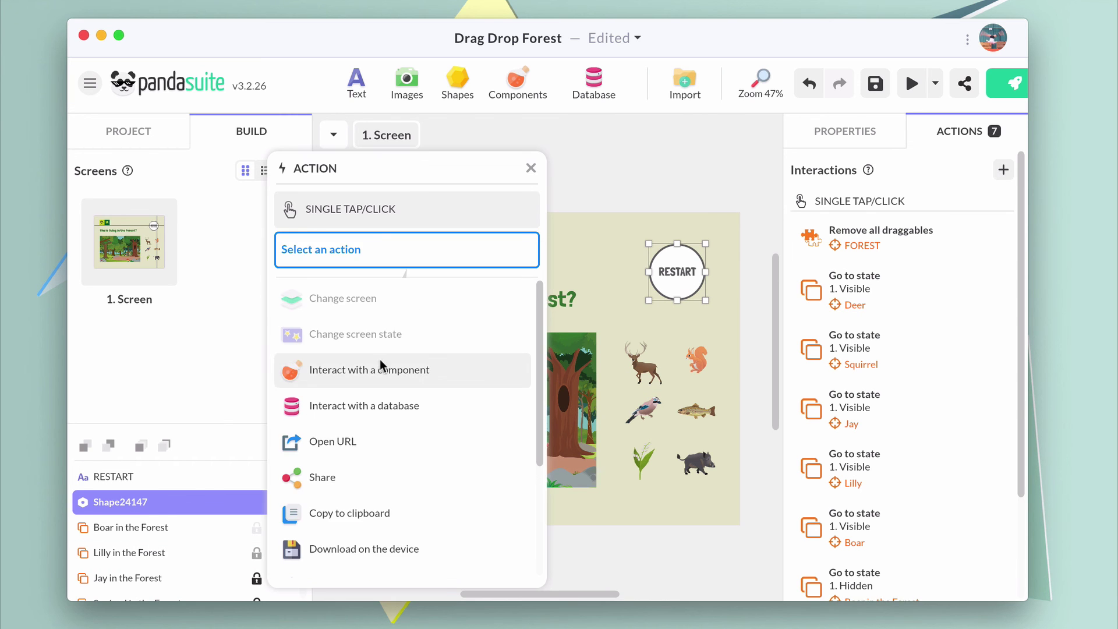
pyautogui.click(379, 369)
pyautogui.click(238, 552)
pyautogui.click(391, 293)
pyautogui.click(391, 300)
pyautogui.click(392, 566)
# Add a SINGLE TAP/CLICK interaction on the circle that sends Jay in the Forest to its Hidden state.
pyautogui.click(1002, 169)
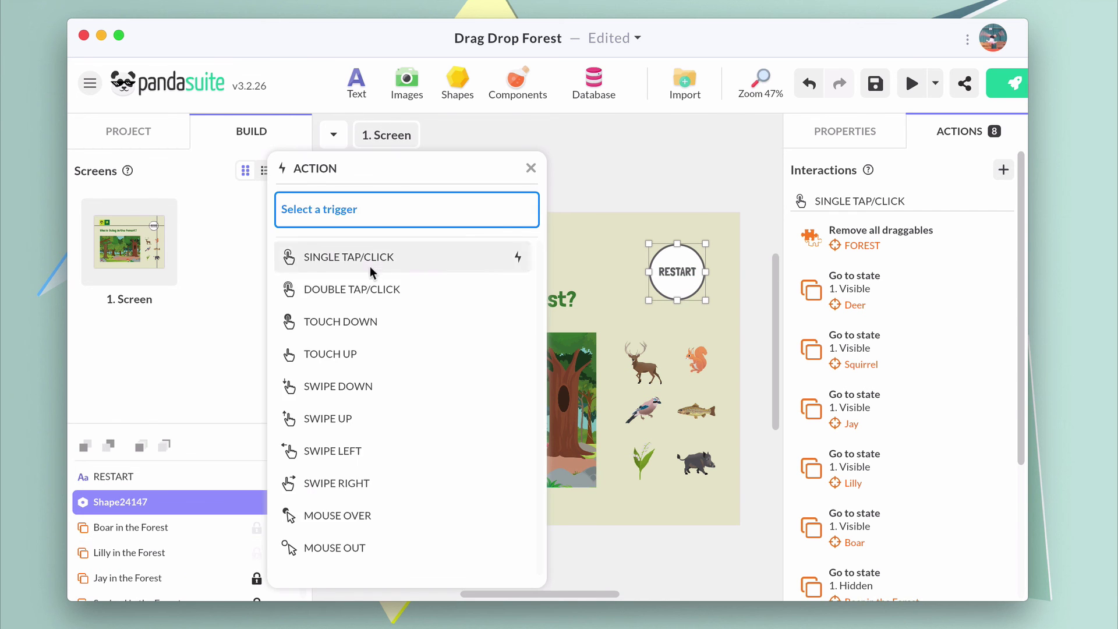
pyautogui.click(370, 272)
pyautogui.click(378, 370)
pyautogui.click(151, 578)
pyautogui.click(384, 250)
pyautogui.click(386, 297)
pyautogui.click(434, 562)
# Add a SINGLE TAP/CLICK interaction on the circle that sends Squirrel in the Forest to its Hidden state.
pyautogui.click(1002, 169)
pyautogui.click(444, 269)
pyautogui.click(378, 371)
pyautogui.scroll(-1, 136, 585)
pyautogui.click(137, 553)
pyautogui.click(338, 299)
pyautogui.click(464, 297)
pyautogui.click(404, 563)
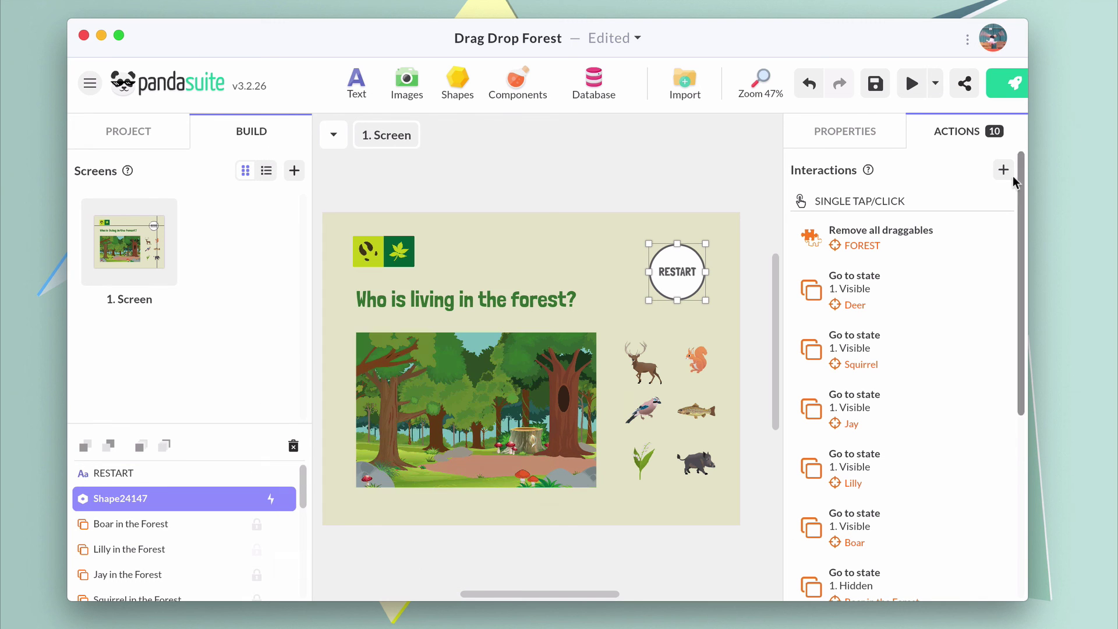
# Add a SINGLE TAP/CLICK interaction on the circle that sends Deer in the Forest to its Hidden state.
pyautogui.click(1002, 170)
pyautogui.click(408, 251)
pyautogui.click(379, 370)
pyautogui.scroll(-2, 146, 498)
pyautogui.click(150, 507)
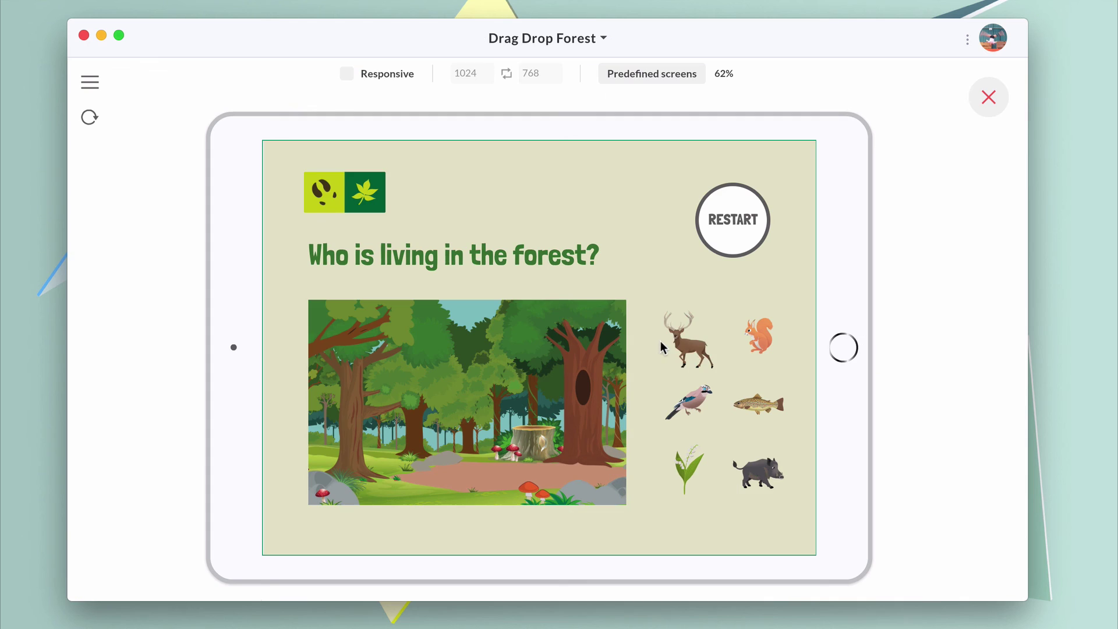
# Test the game preview by moving the deer, squirrel, lily, fish, jay and boar onto the forest, reset it with RESTART, and close the preview.
pyautogui.moveTo(689, 347); pyautogui.dragTo(454, 410)
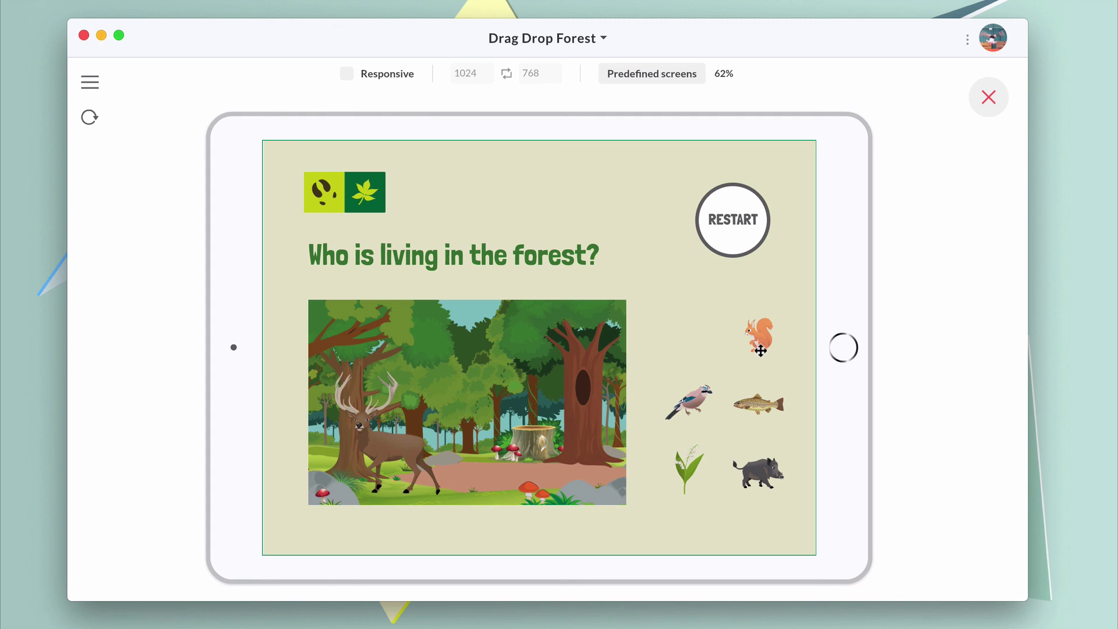
pyautogui.moveTo(760, 350); pyautogui.dragTo(503, 459)
pyautogui.moveTo(692, 476); pyautogui.dragTo(459, 474)
pyautogui.moveTo(757, 407); pyautogui.dragTo(617, 420)
pyautogui.moveTo(689, 402); pyautogui.dragTo(449, 430)
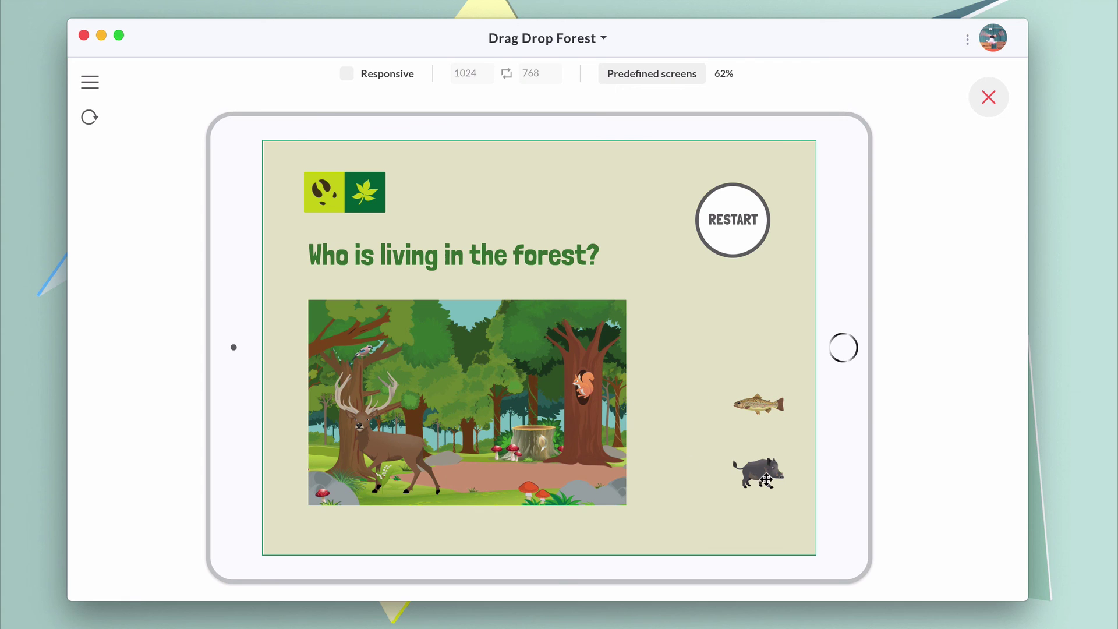
pyautogui.moveTo(766, 478); pyautogui.dragTo(517, 438)
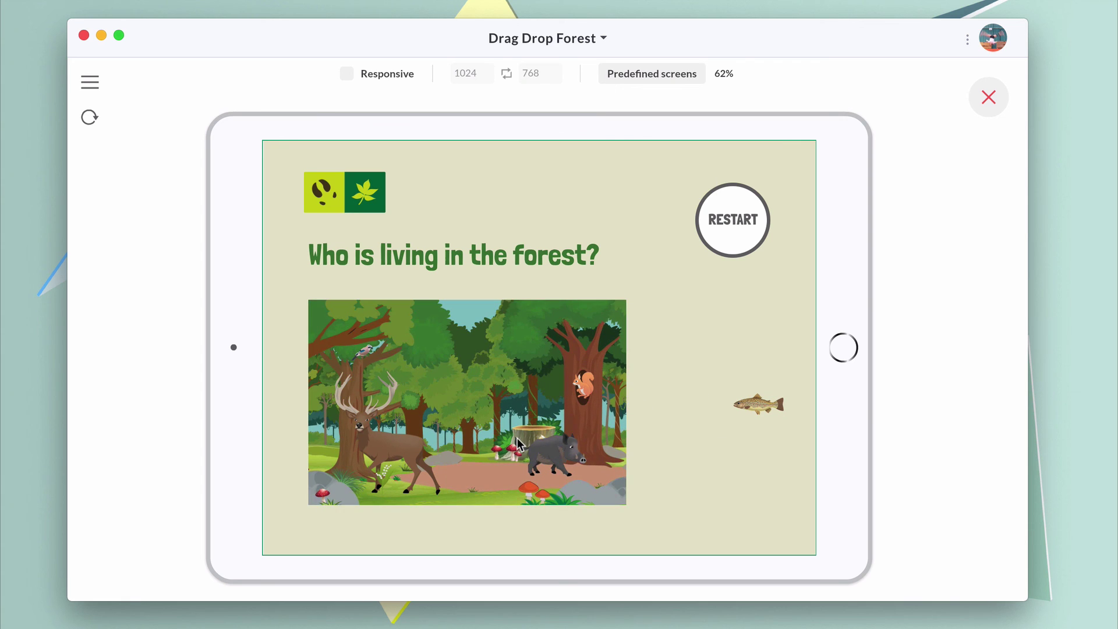
pyautogui.click(740, 224)
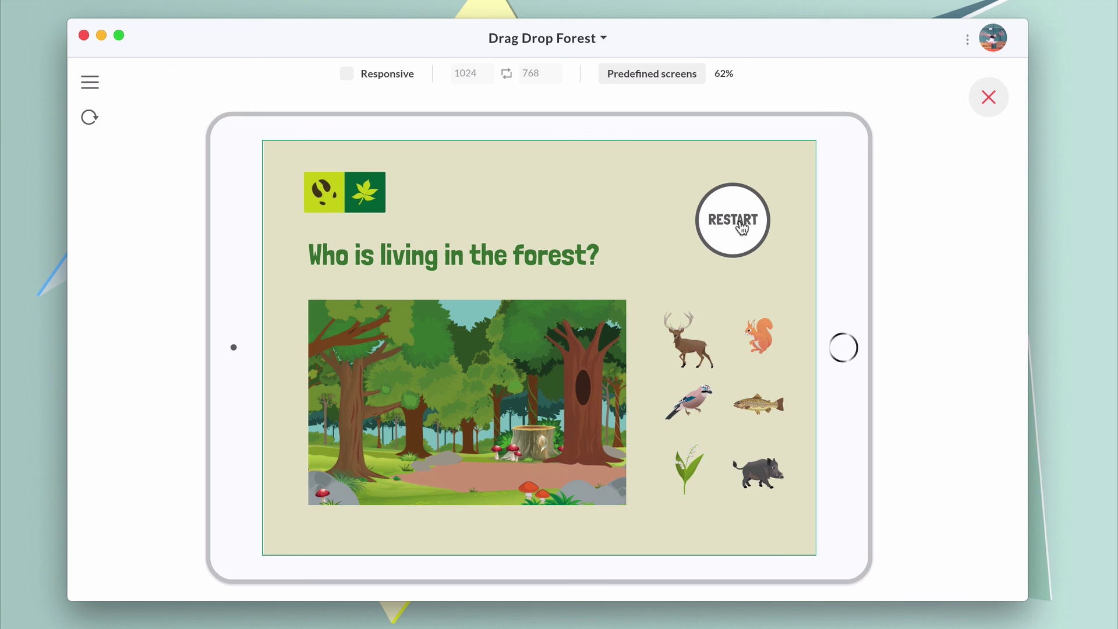
pyautogui.click(978, 112)
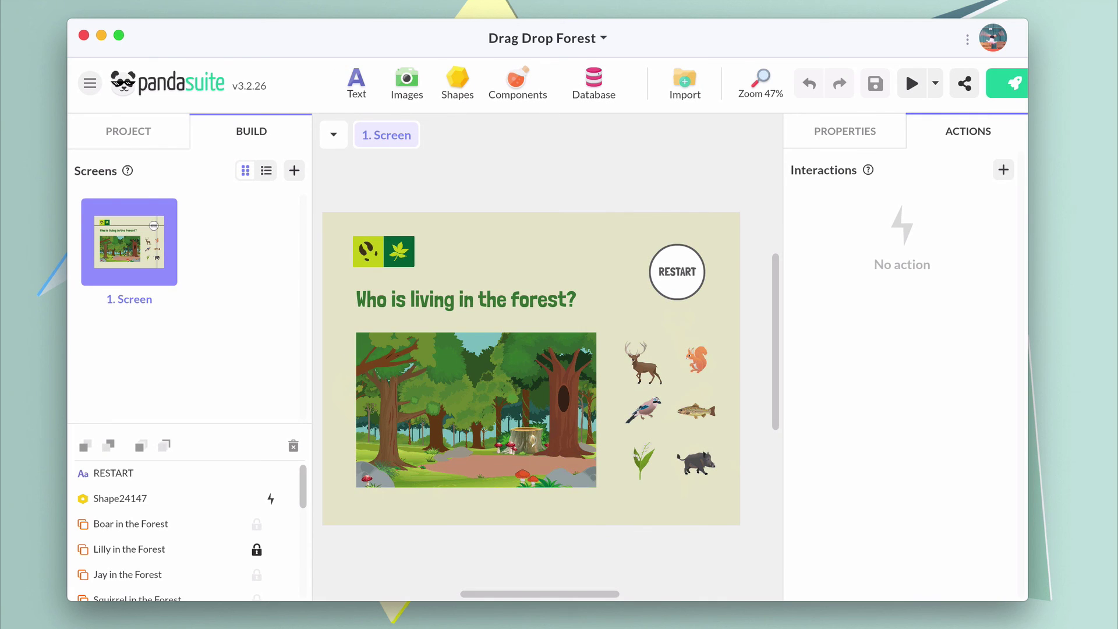